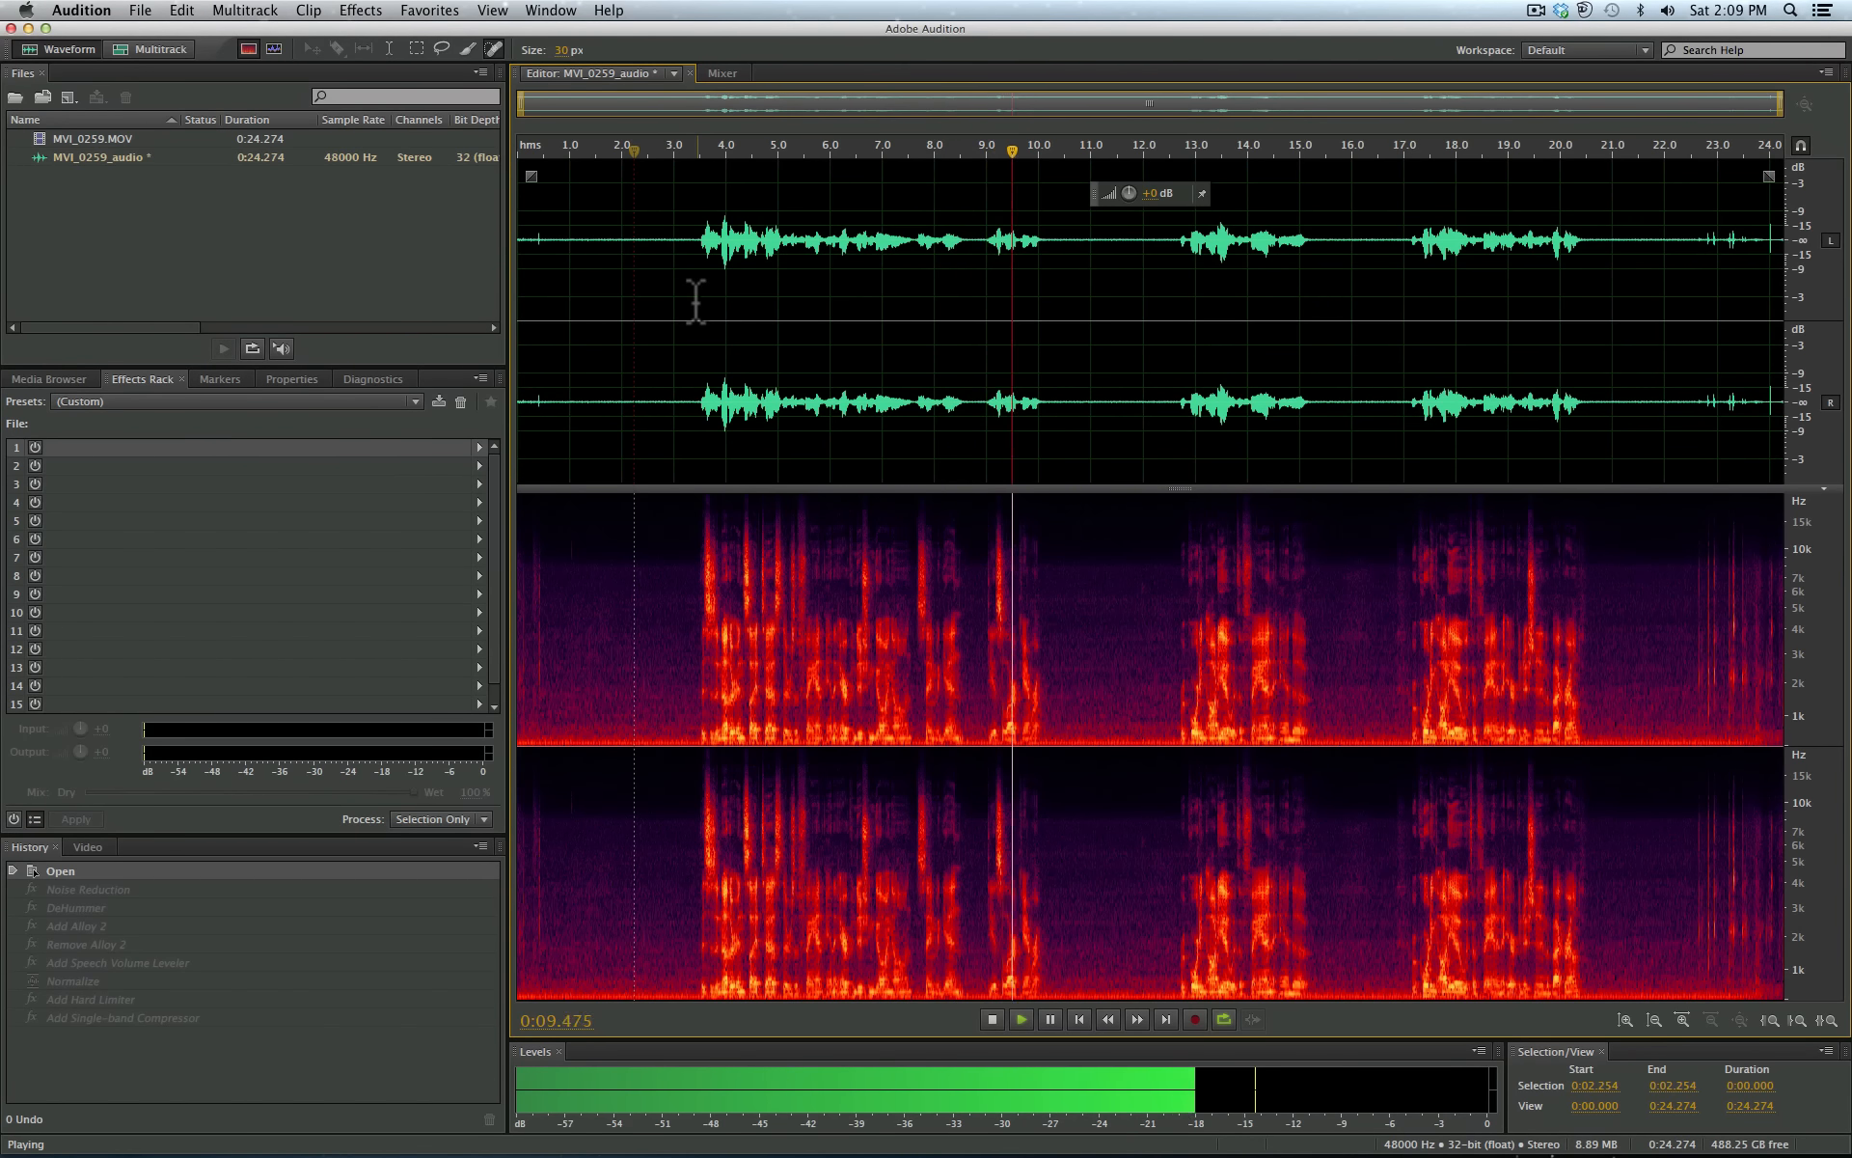
Step: Stop playback and compare the editor with the spectral frequency display hidden and shown
{"action": "key", "text": "space"}
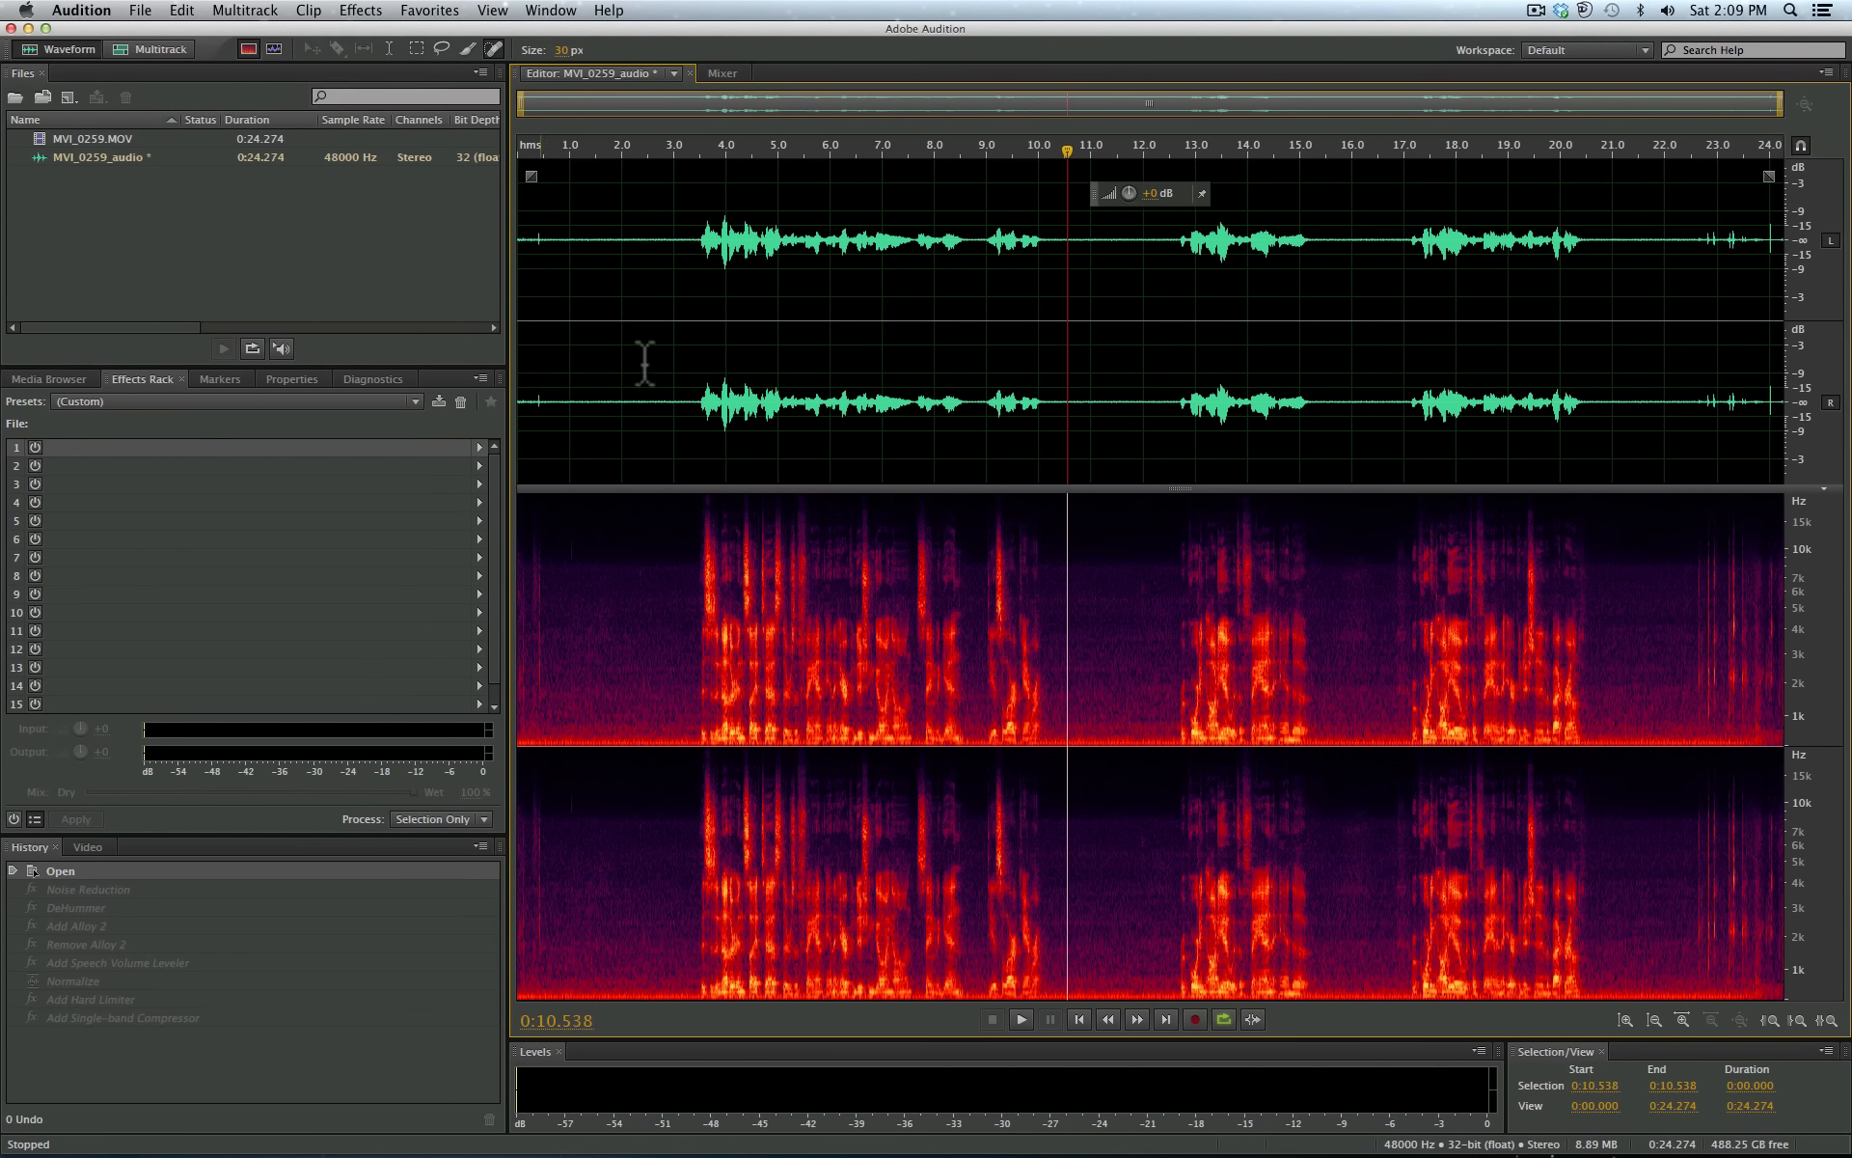
{"action": "left_click", "coordinate": [246, 43]}
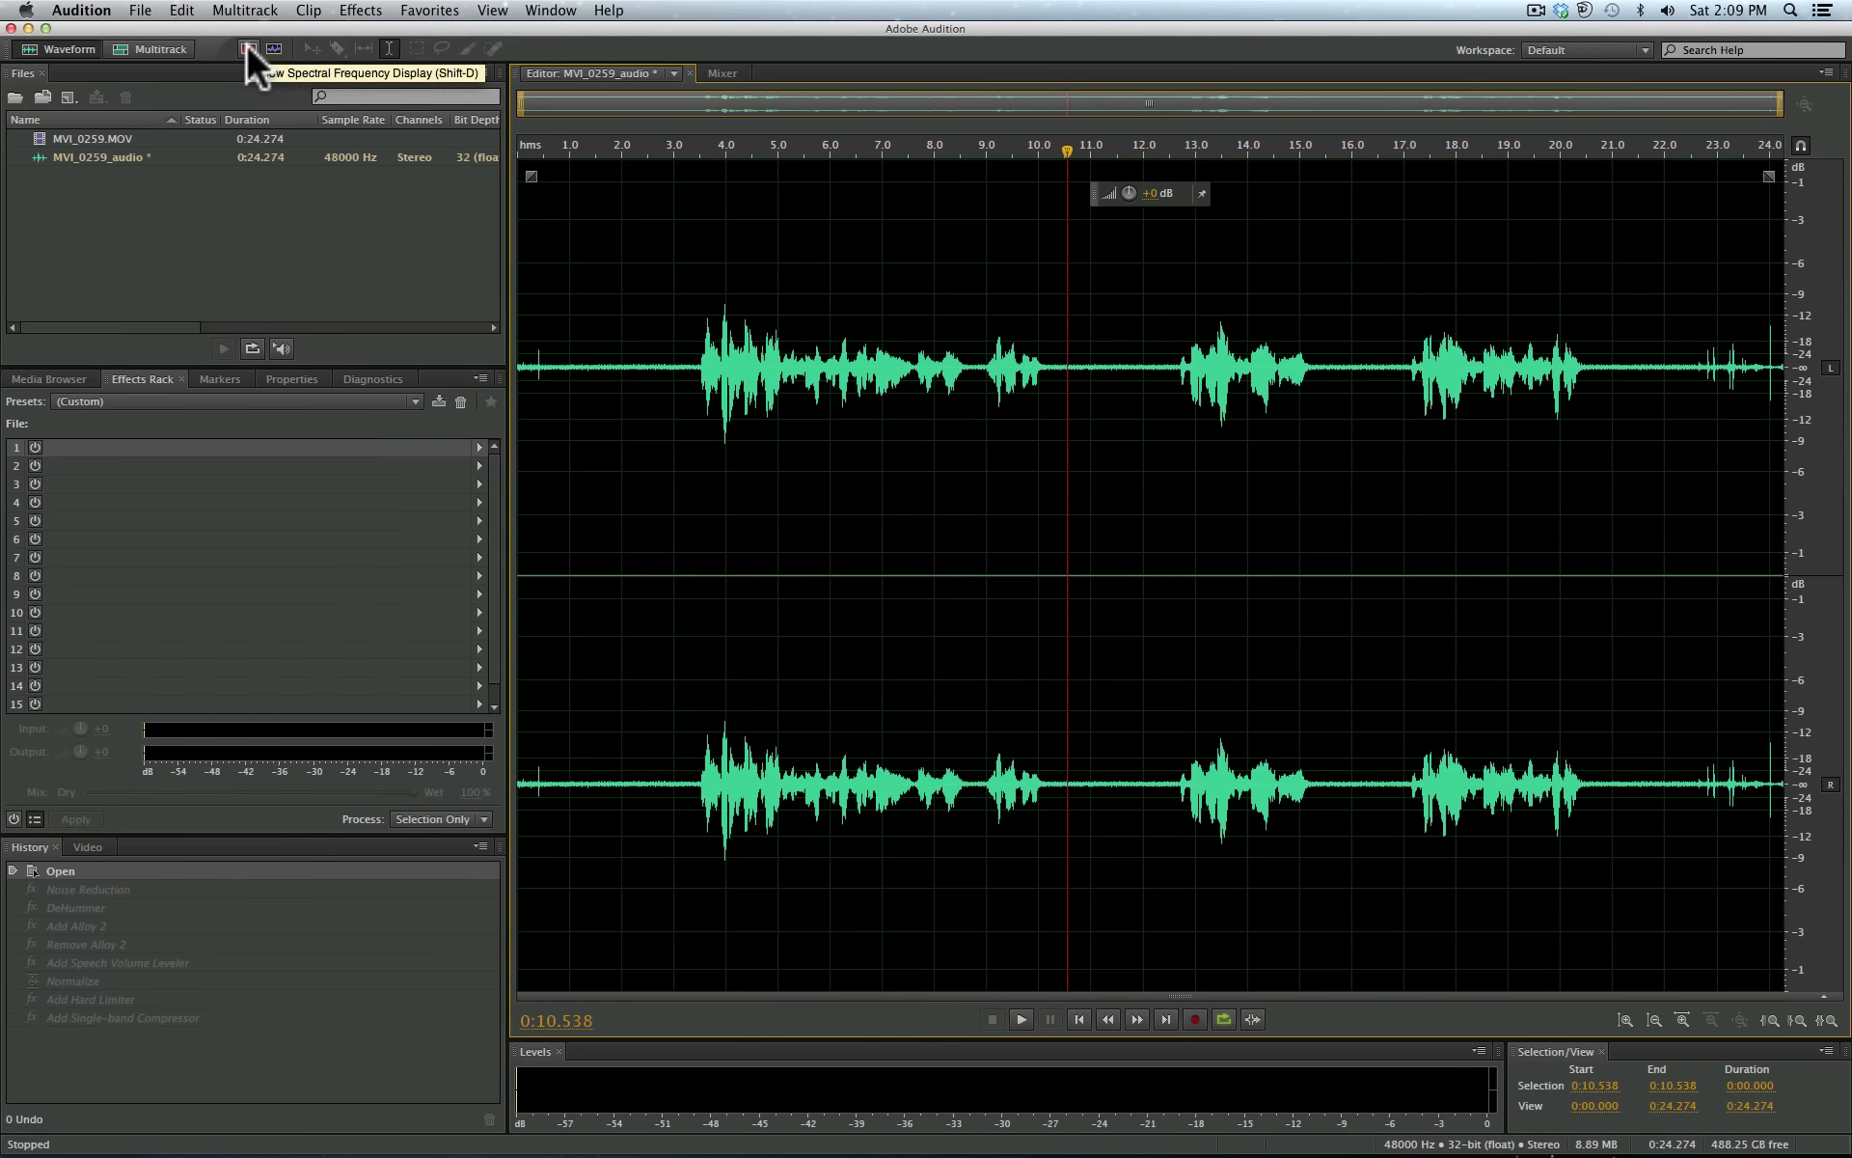
{"action": "left_click", "coordinate": [248, 44]}
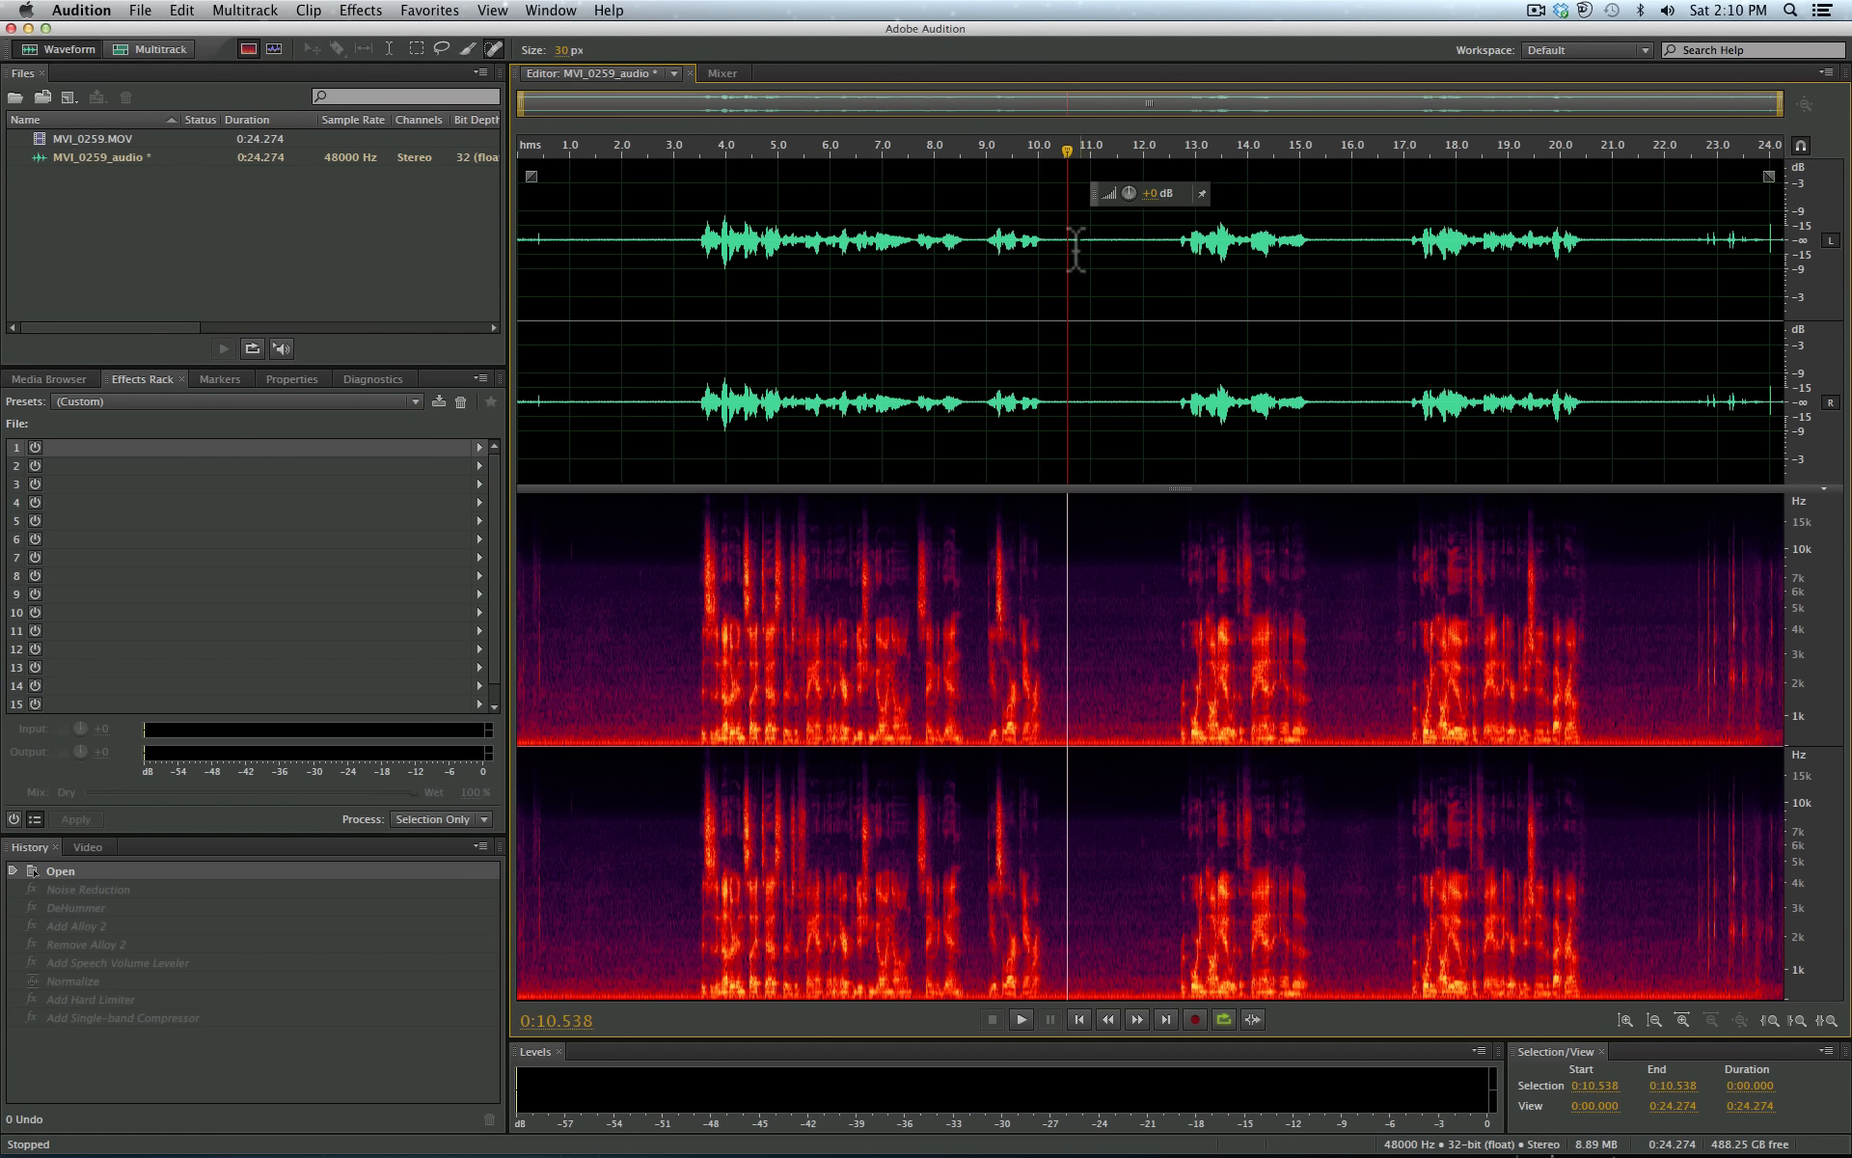
Step: Capture a noise print in Noise Reduction from the silent stretch between about 10.2 and 12.6 seconds
{"action": "left_click_drag", "start_coordinate": [1049, 241], "coordinate": [1175, 242]}
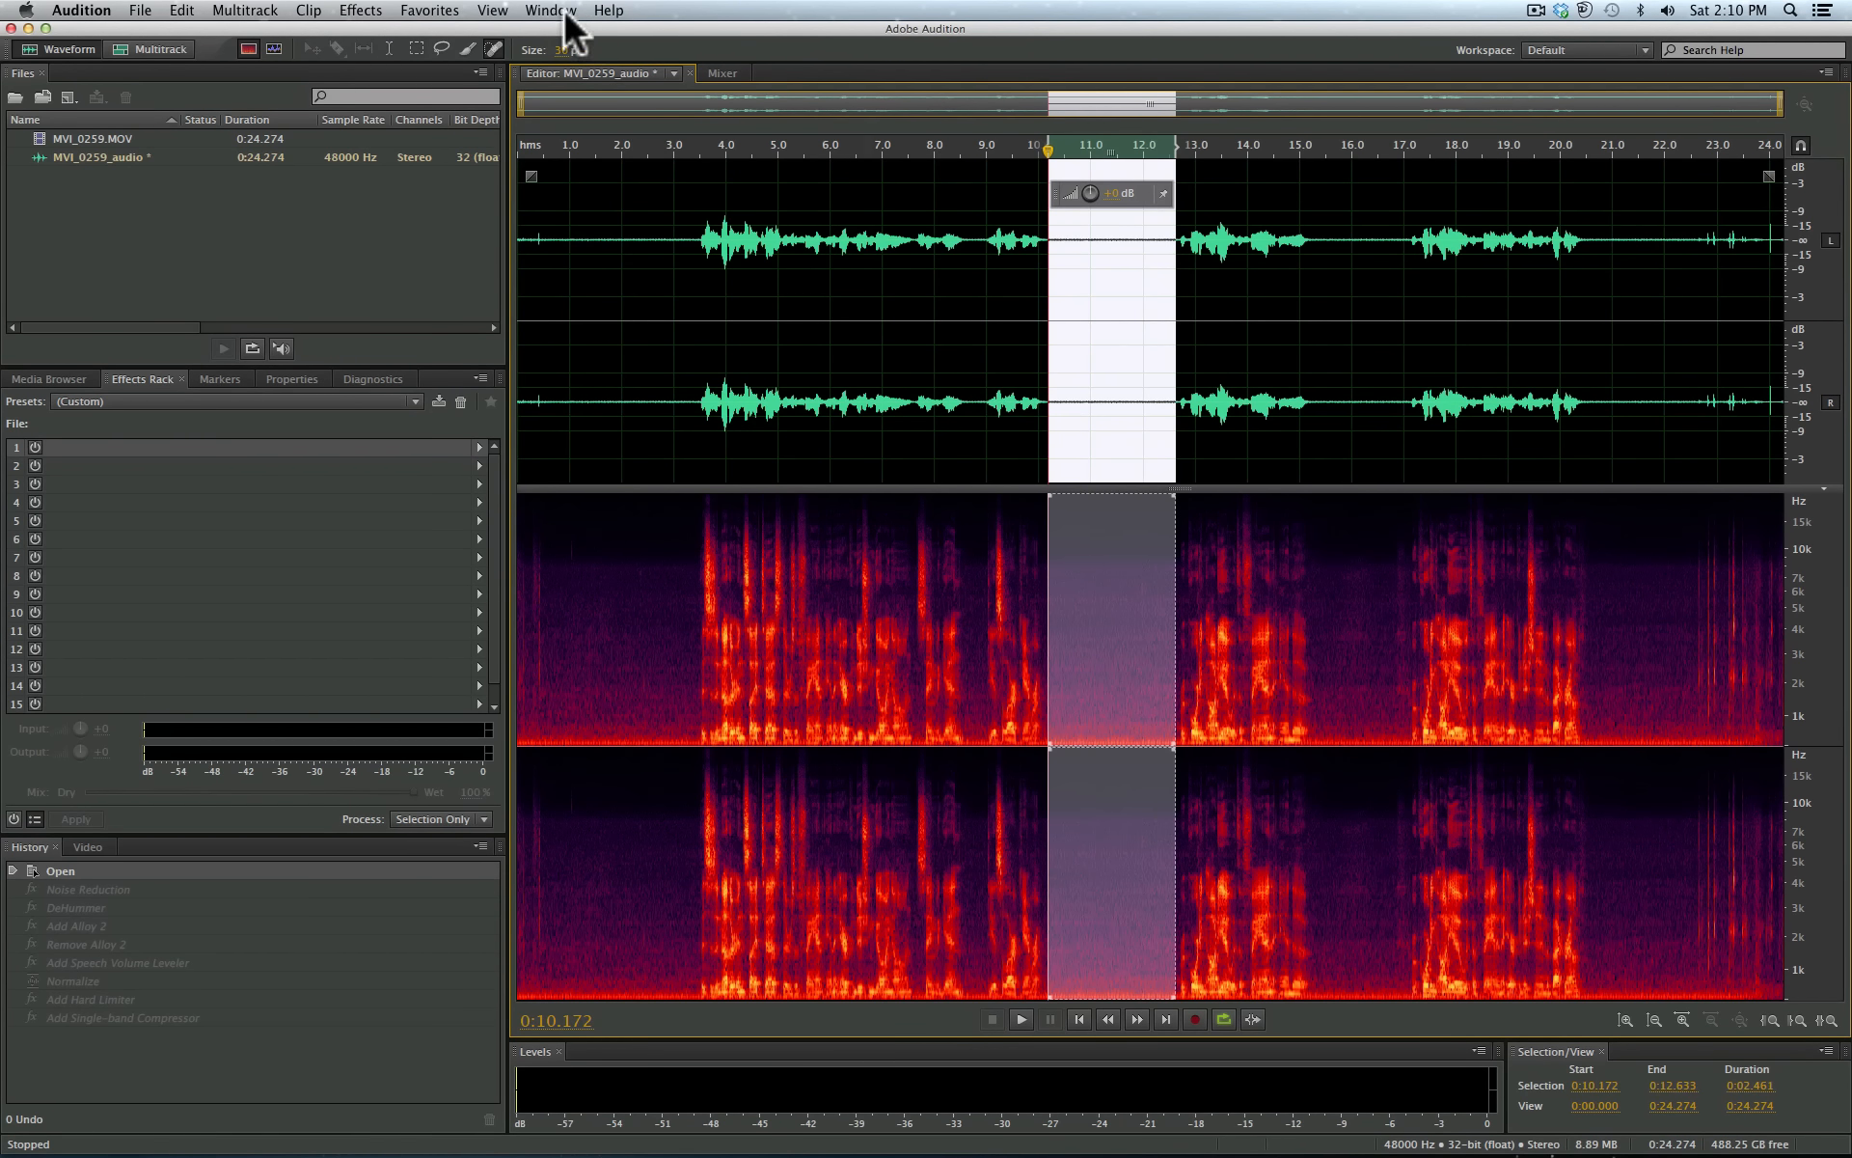
{"action": "left_click", "coordinate": [358, 11]}
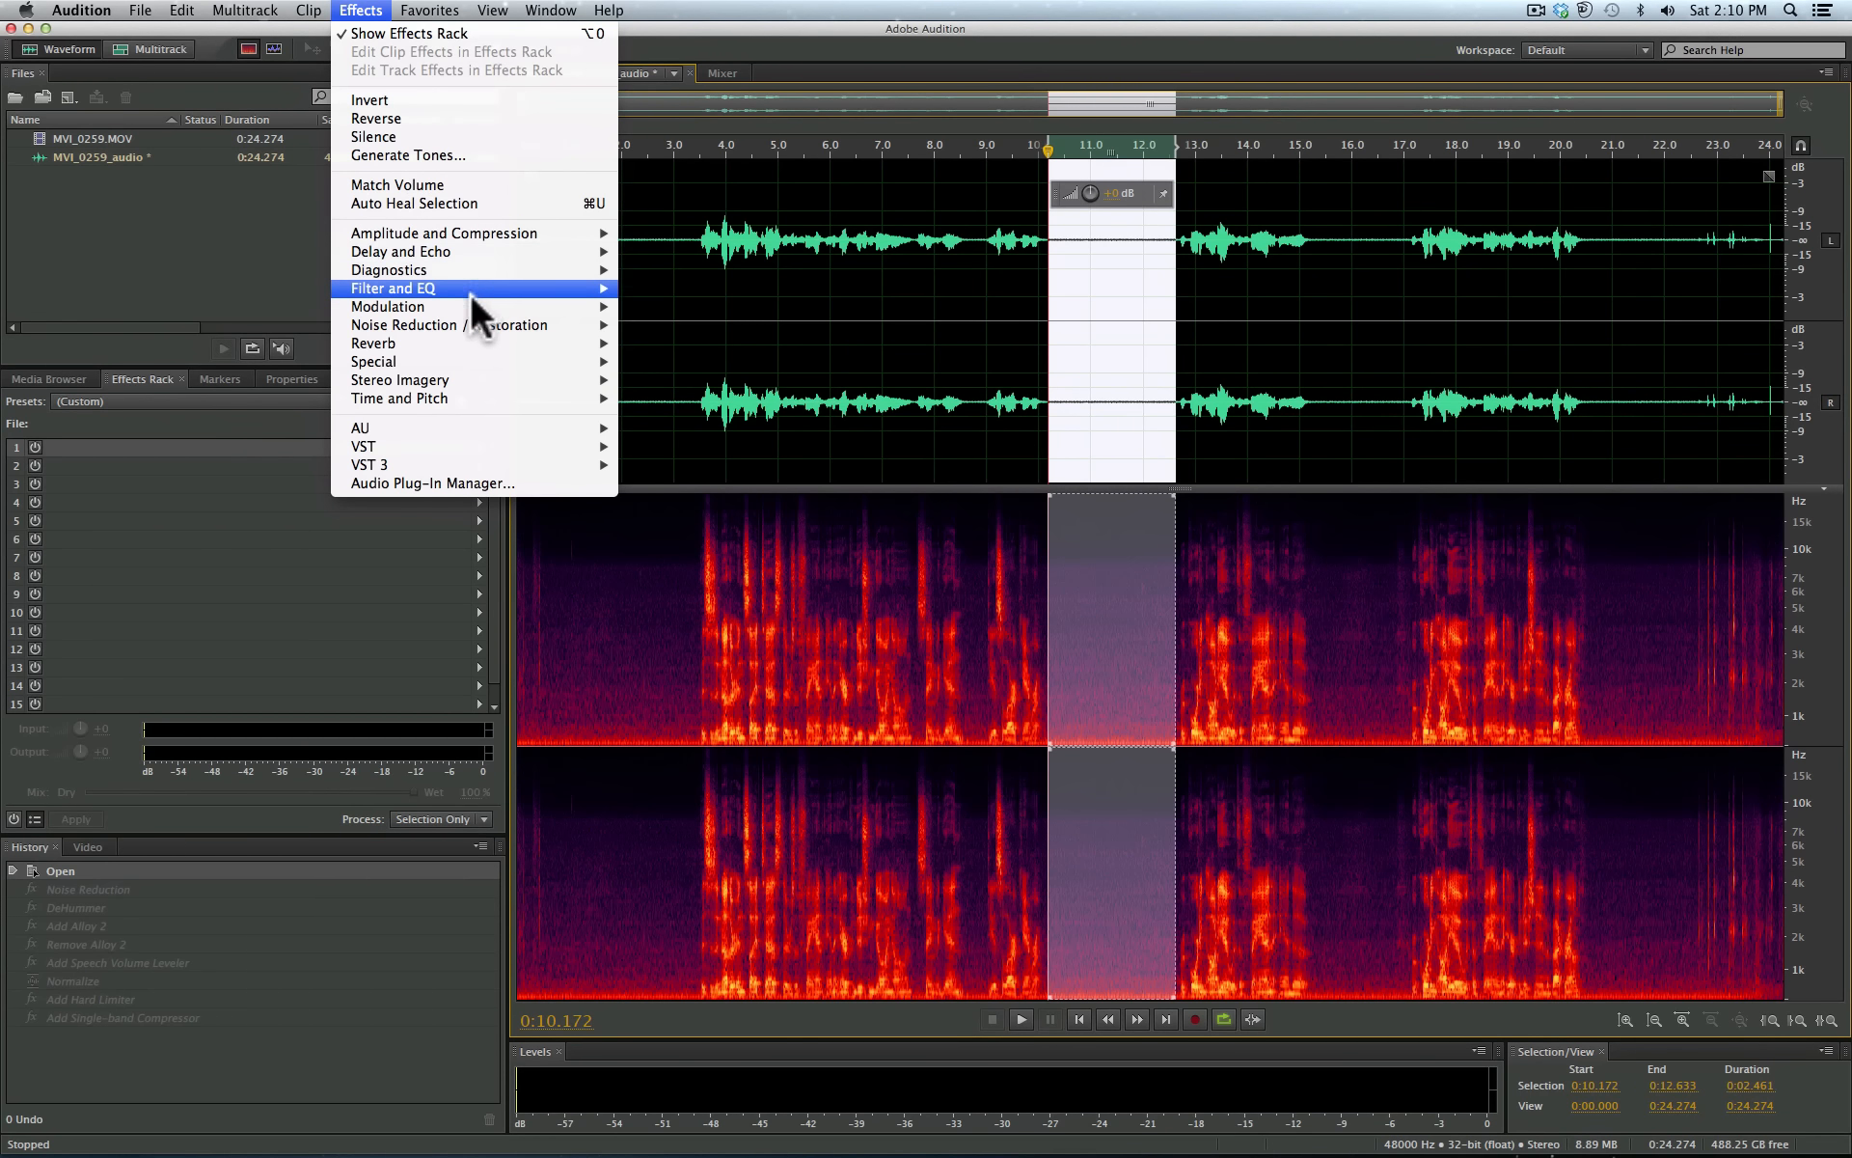
{"action": "left_click", "coordinate": [726, 341]}
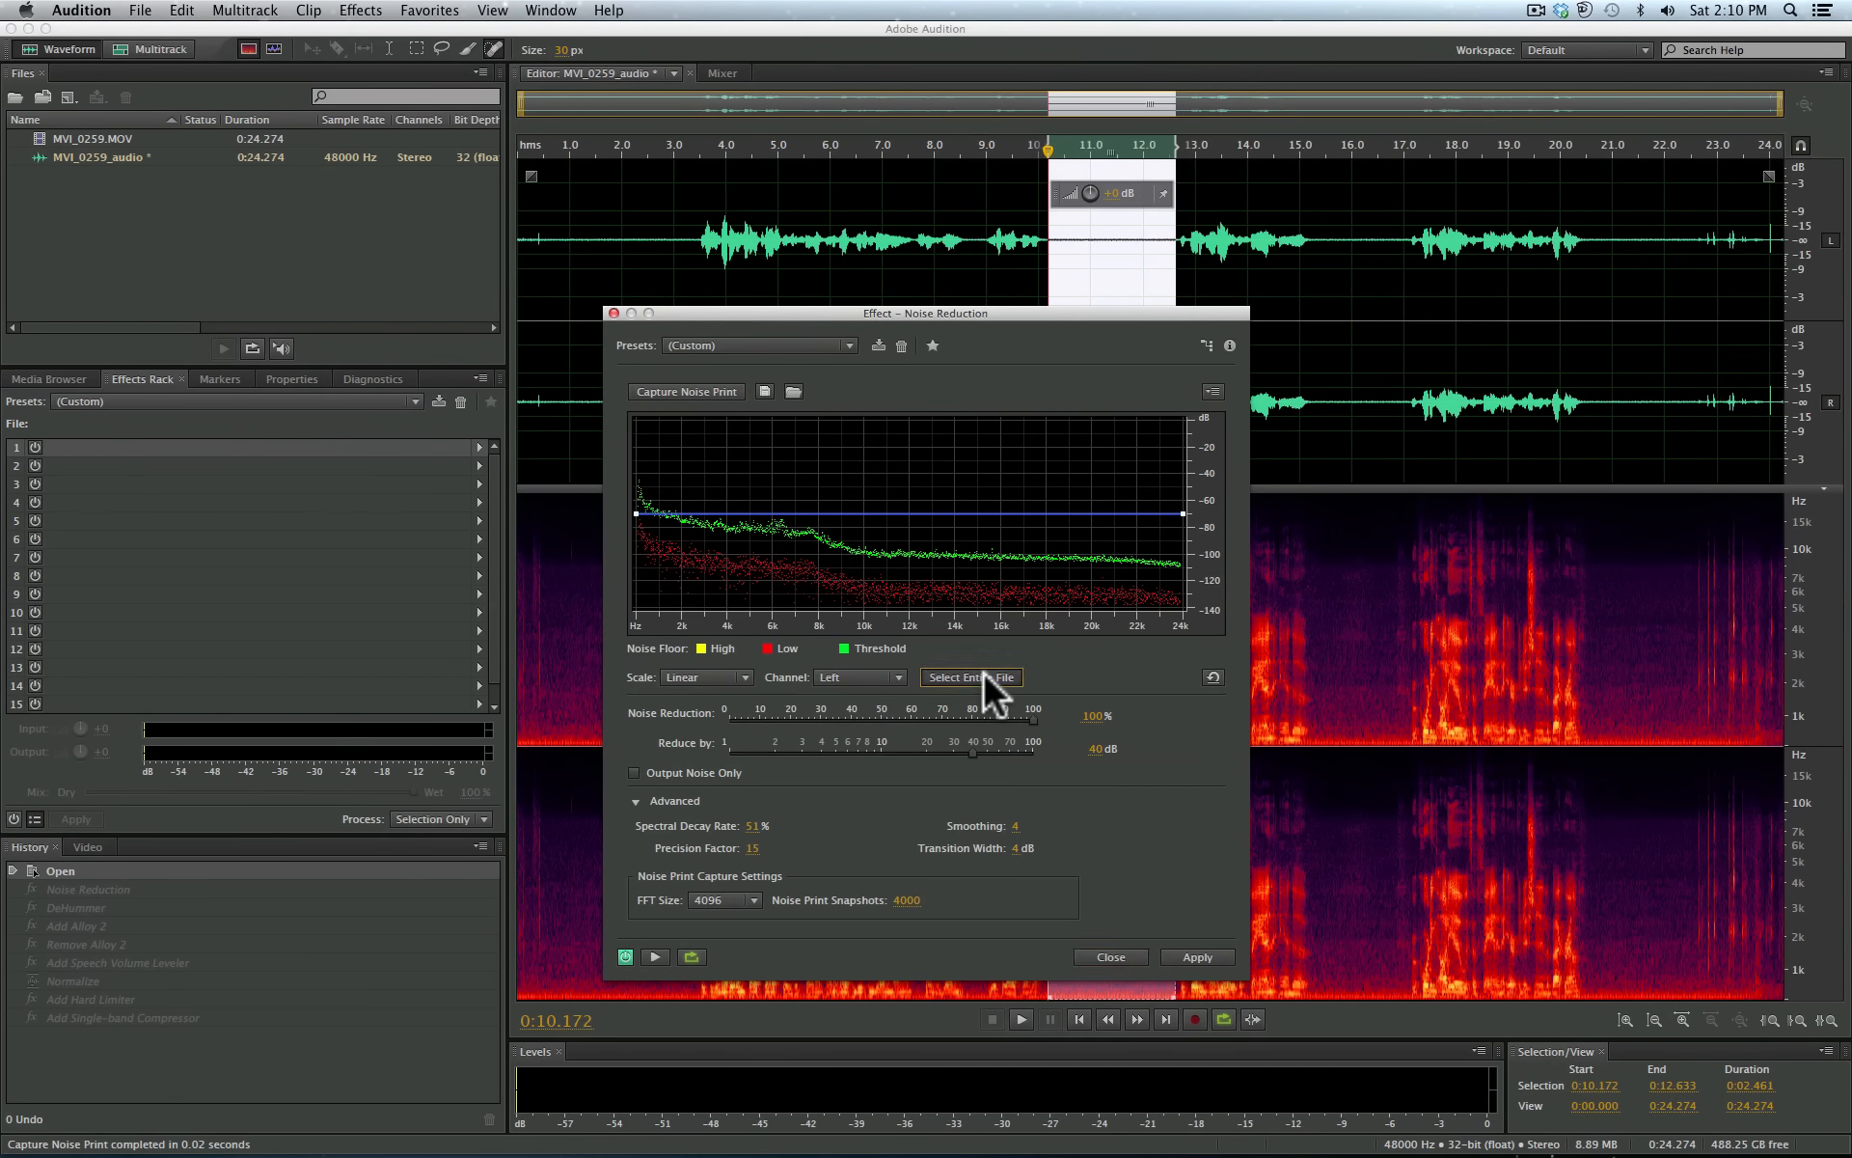
Step: Preview the noise reduction on the entire file and apply it
{"action": "left_click", "coordinate": [983, 673]}
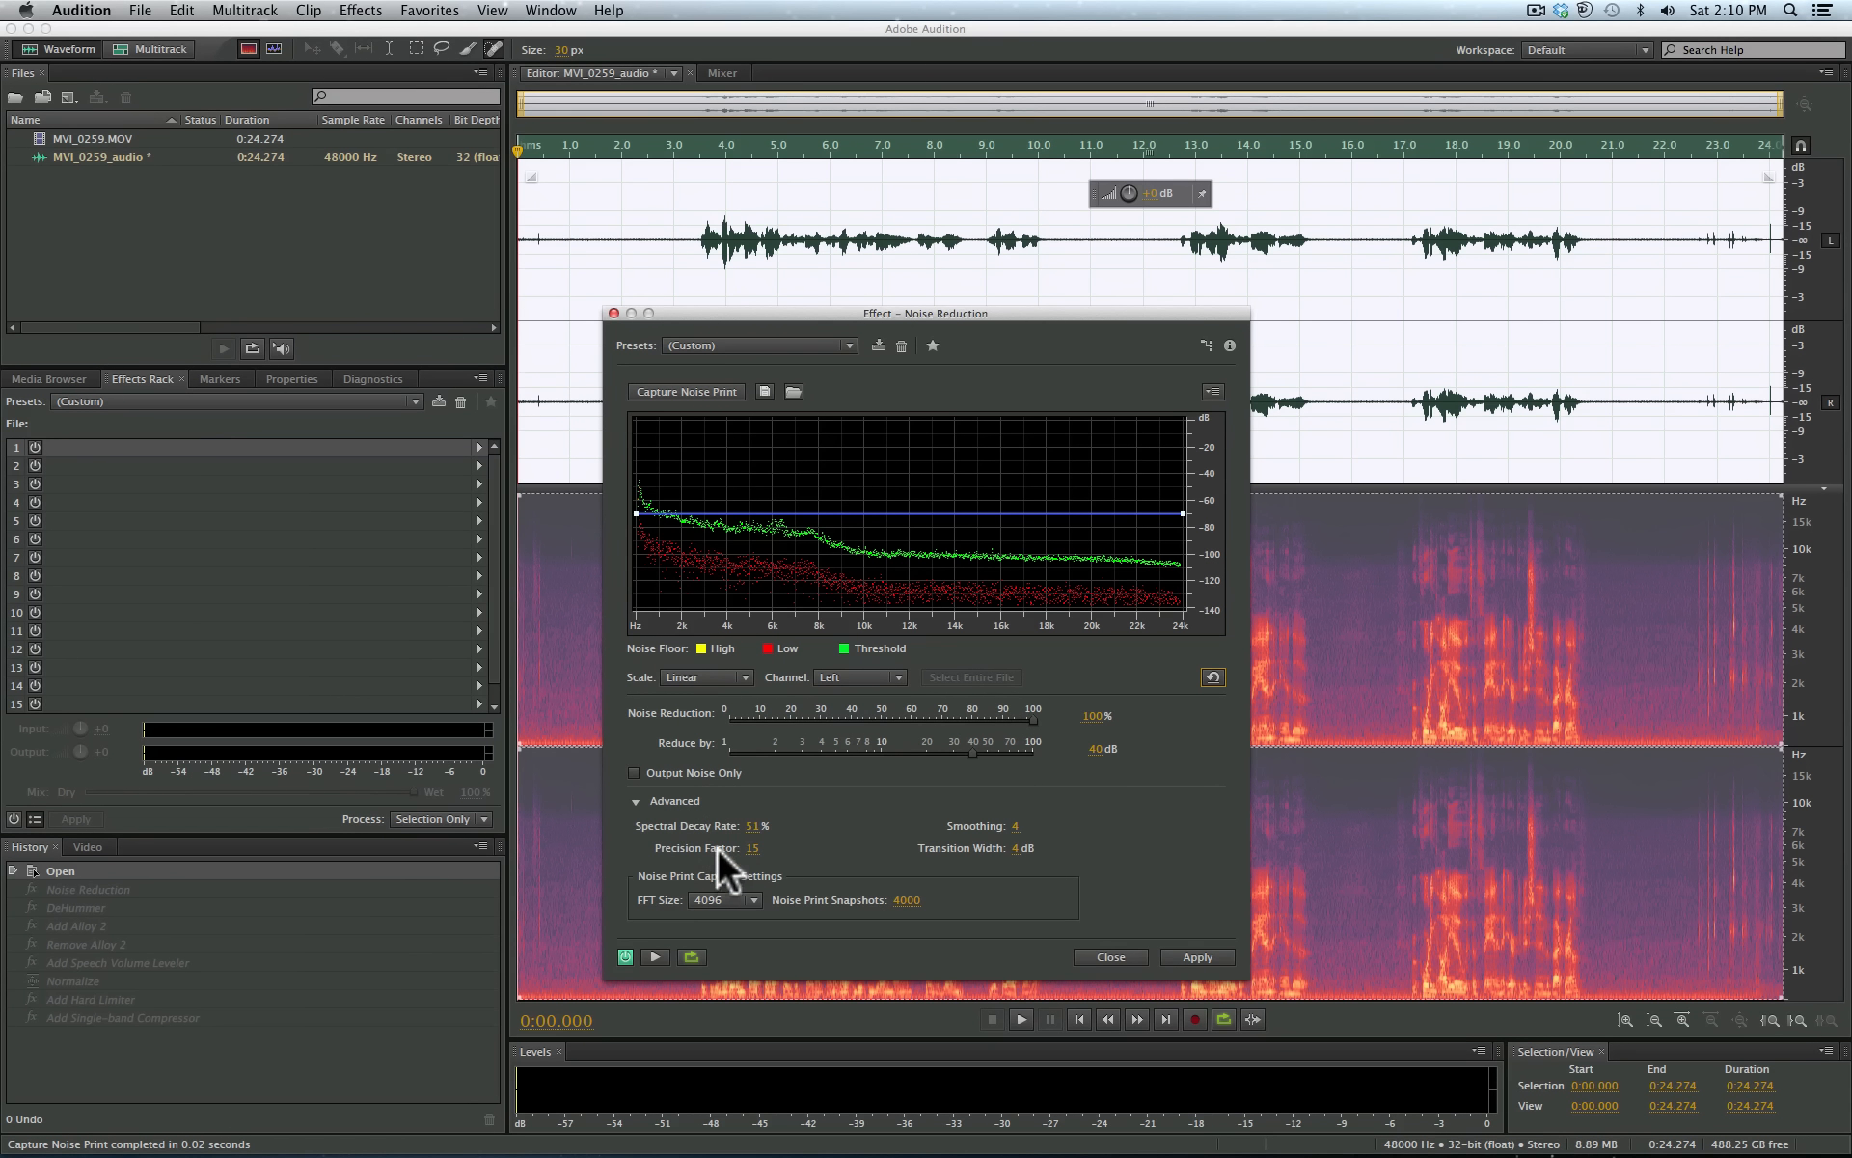
{"action": "left_click", "coordinate": [655, 953]}
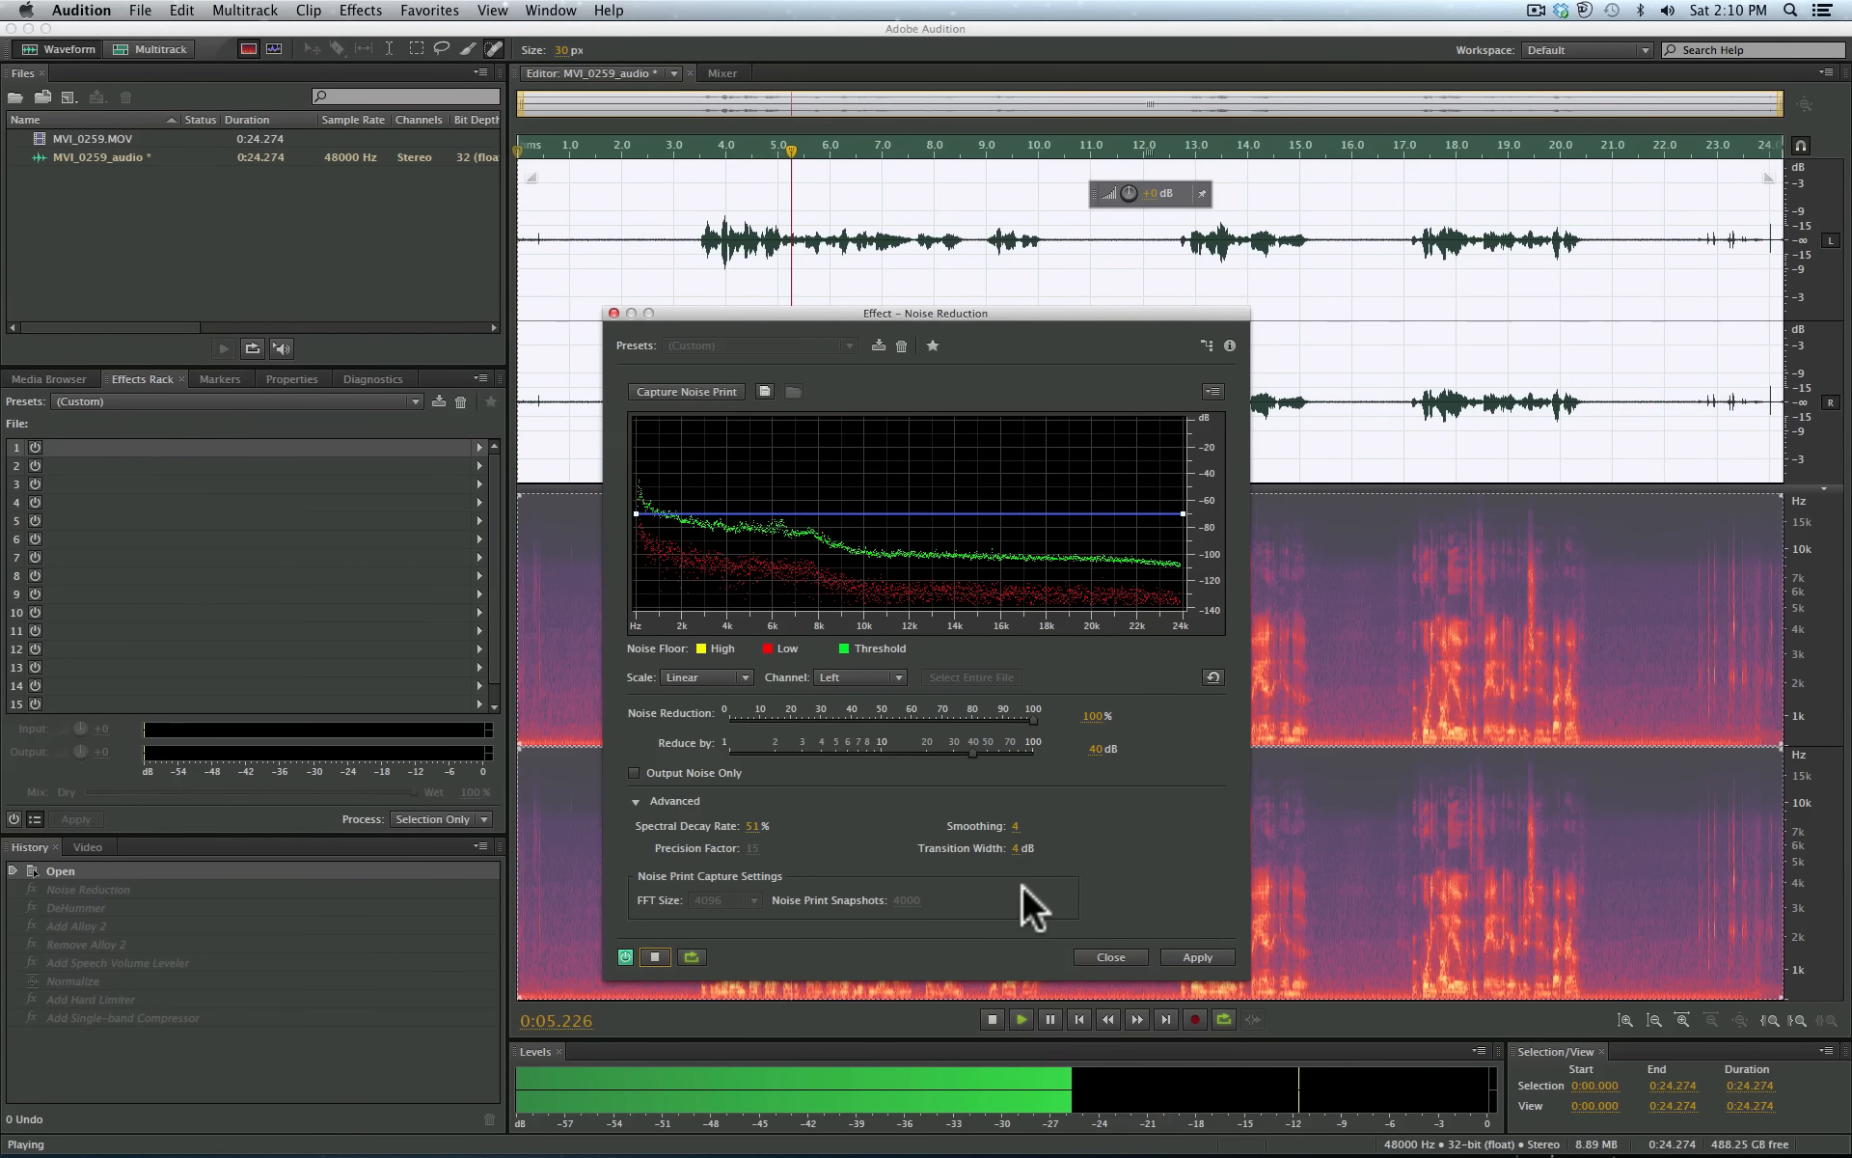
{"action": "left_click", "coordinate": [1169, 953]}
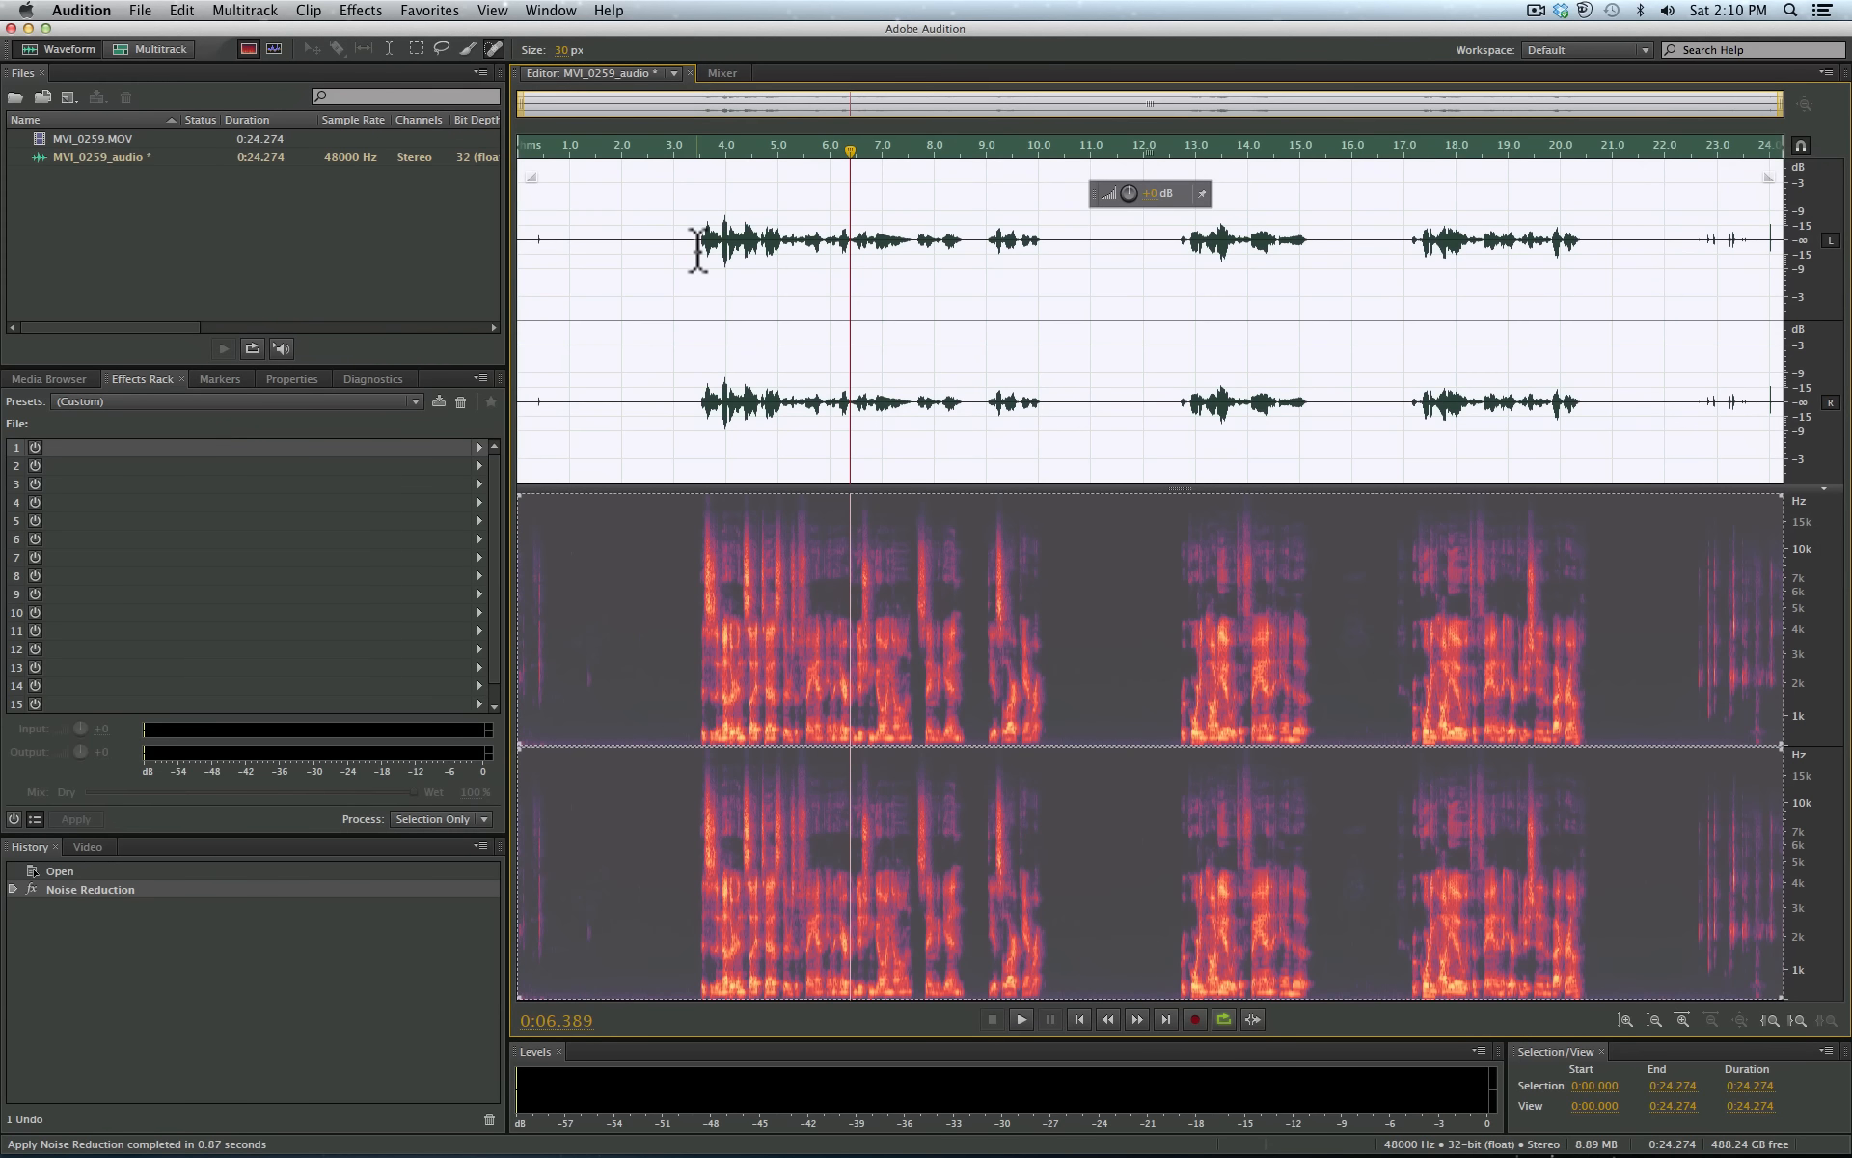
Step: Play back the noise-reduced audio from the start of the speech at about 3.4 seconds
{"action": "left_click", "coordinate": [695, 249]}
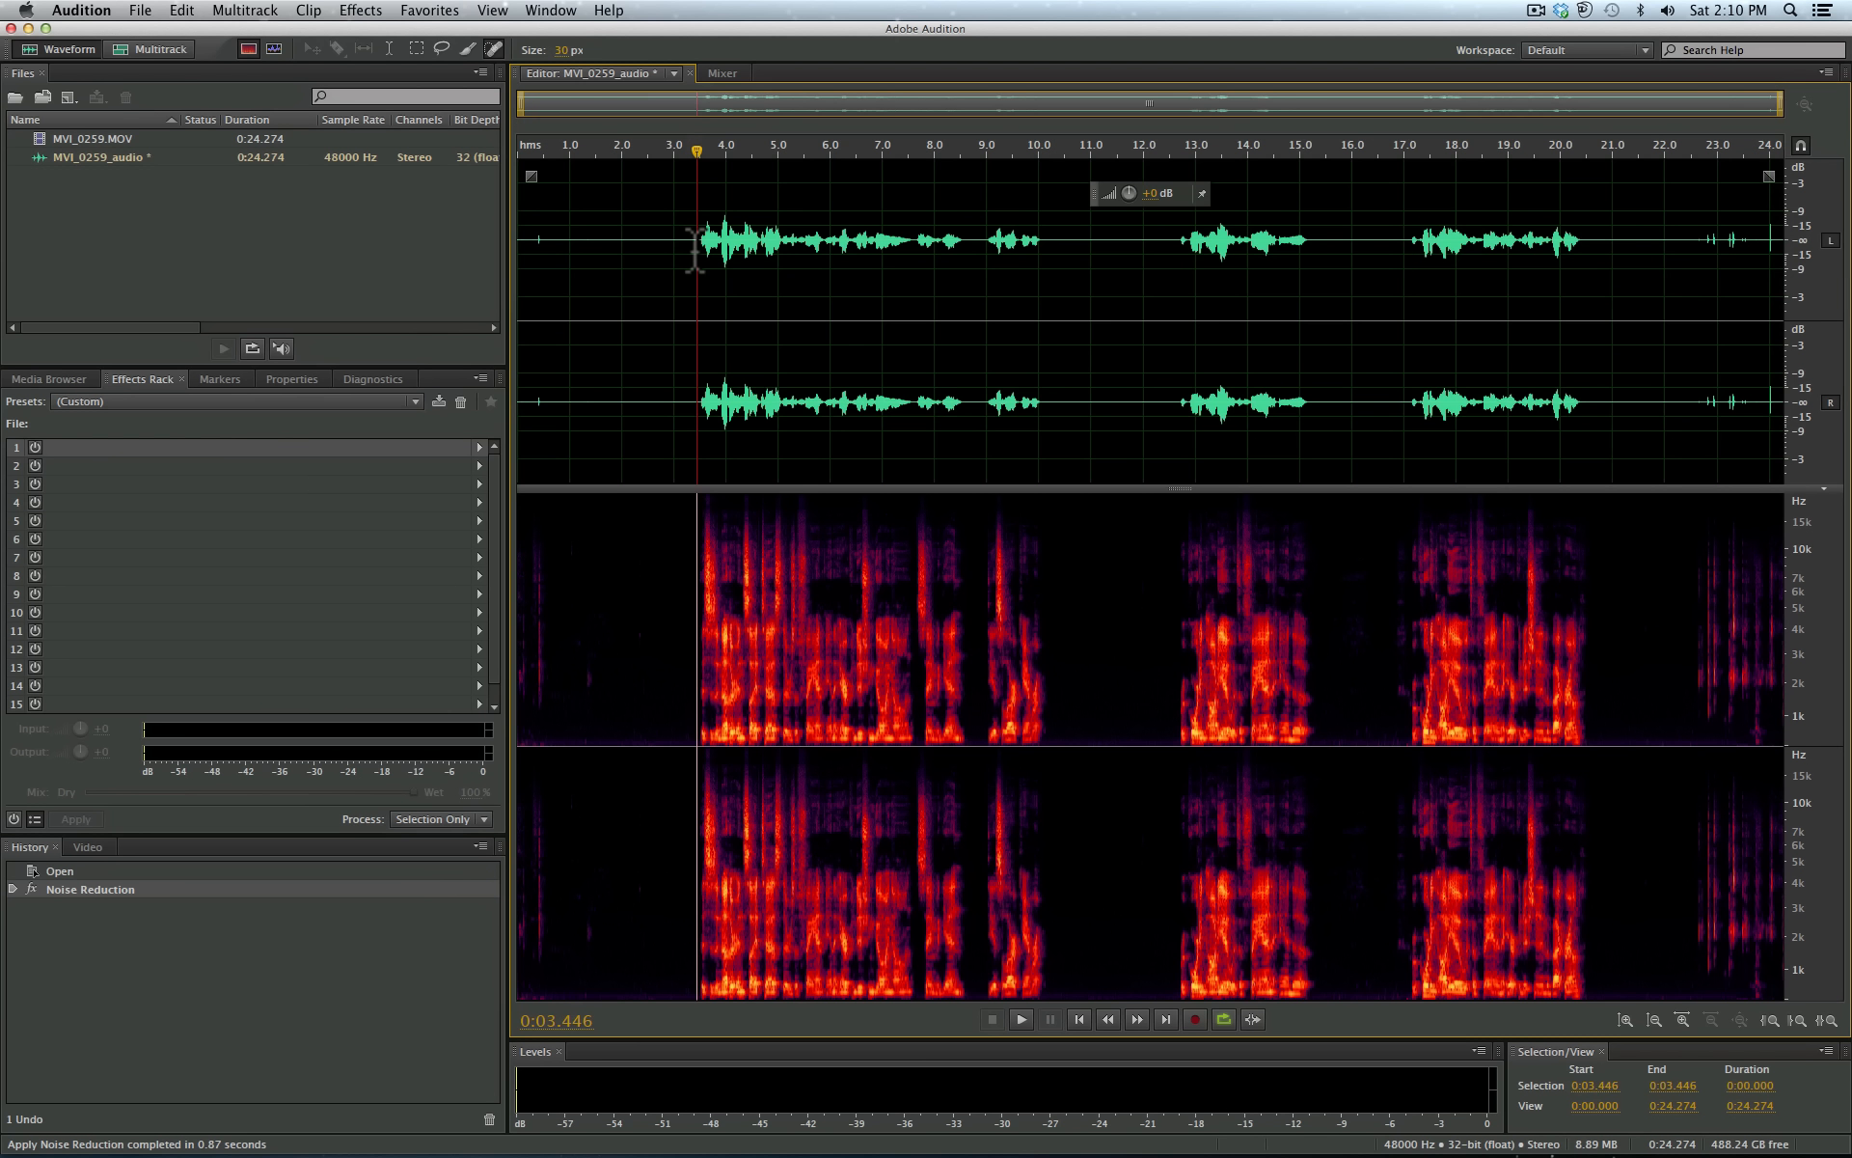
{"action": "key", "text": "space"}
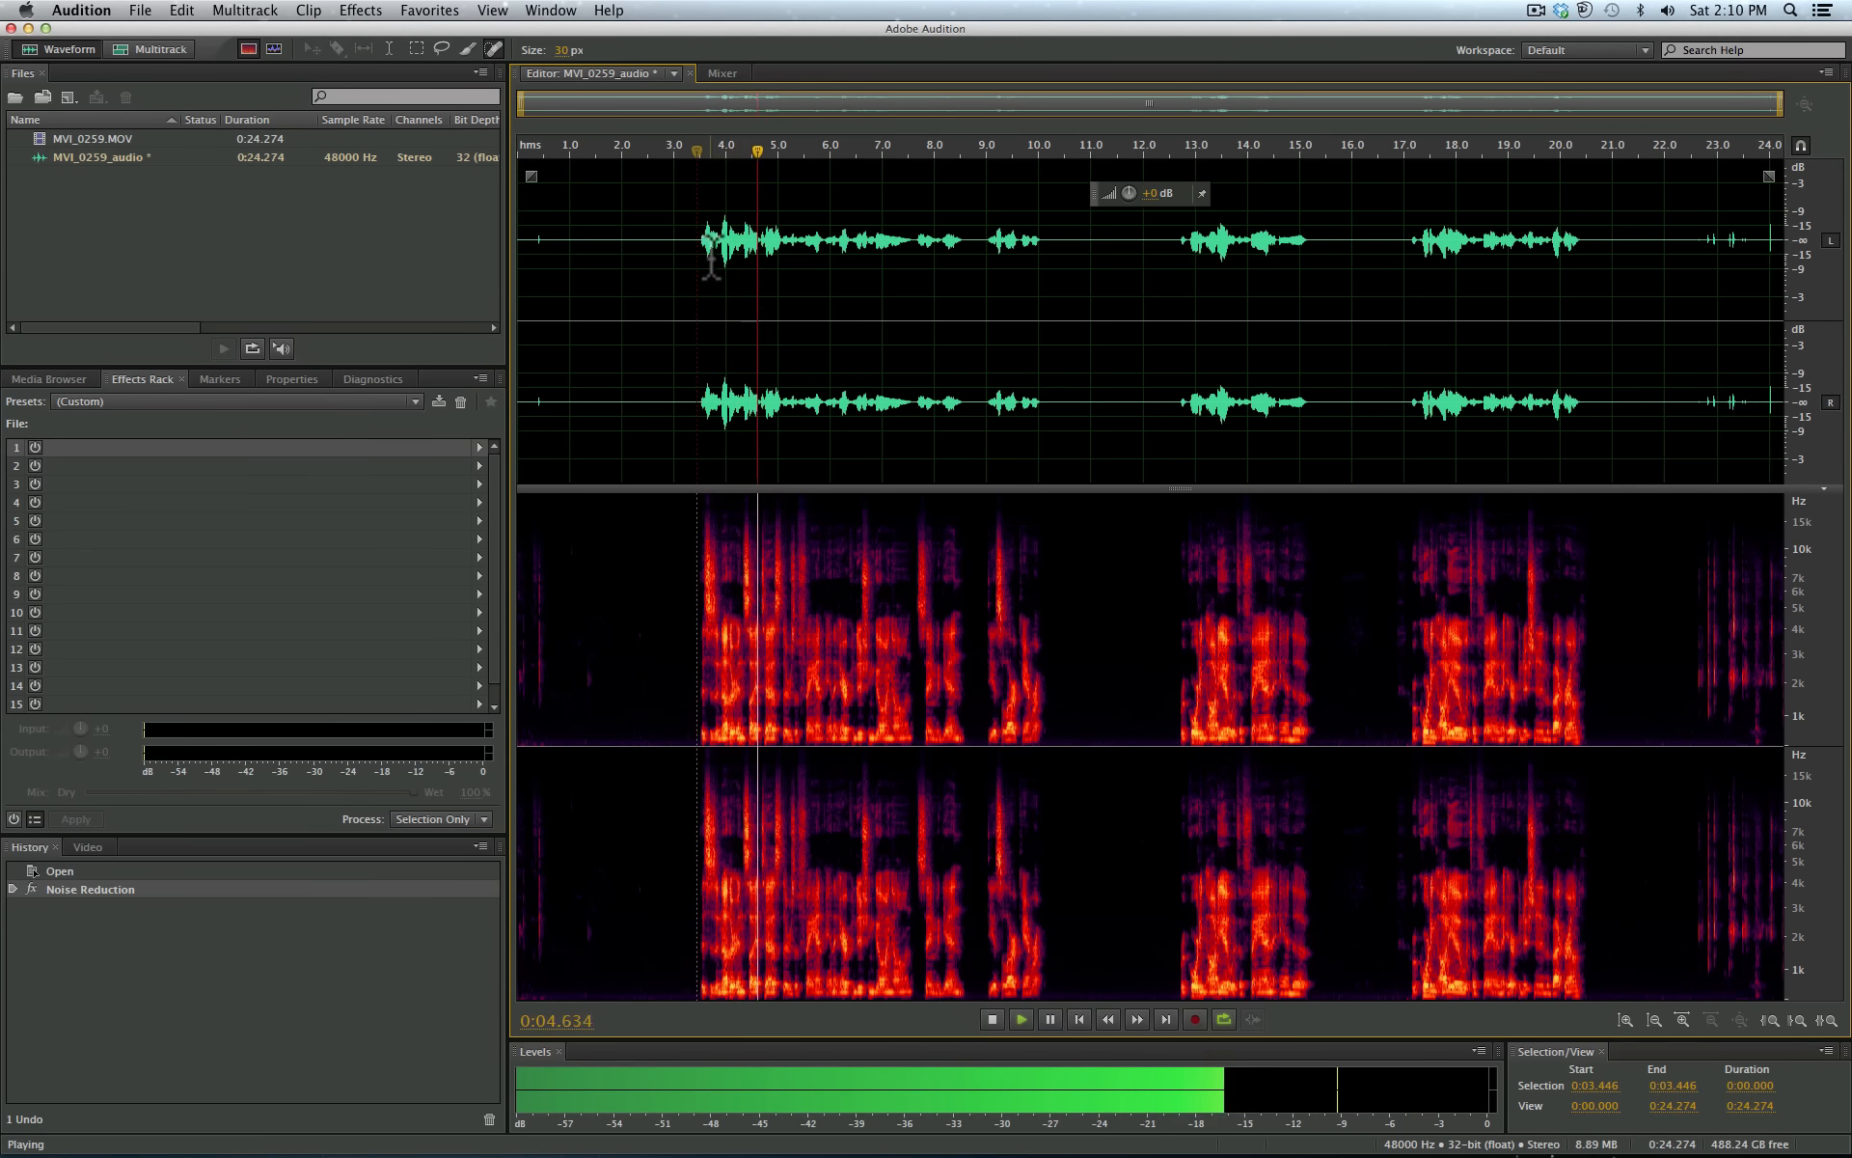
{"action": "key", "text": "space"}
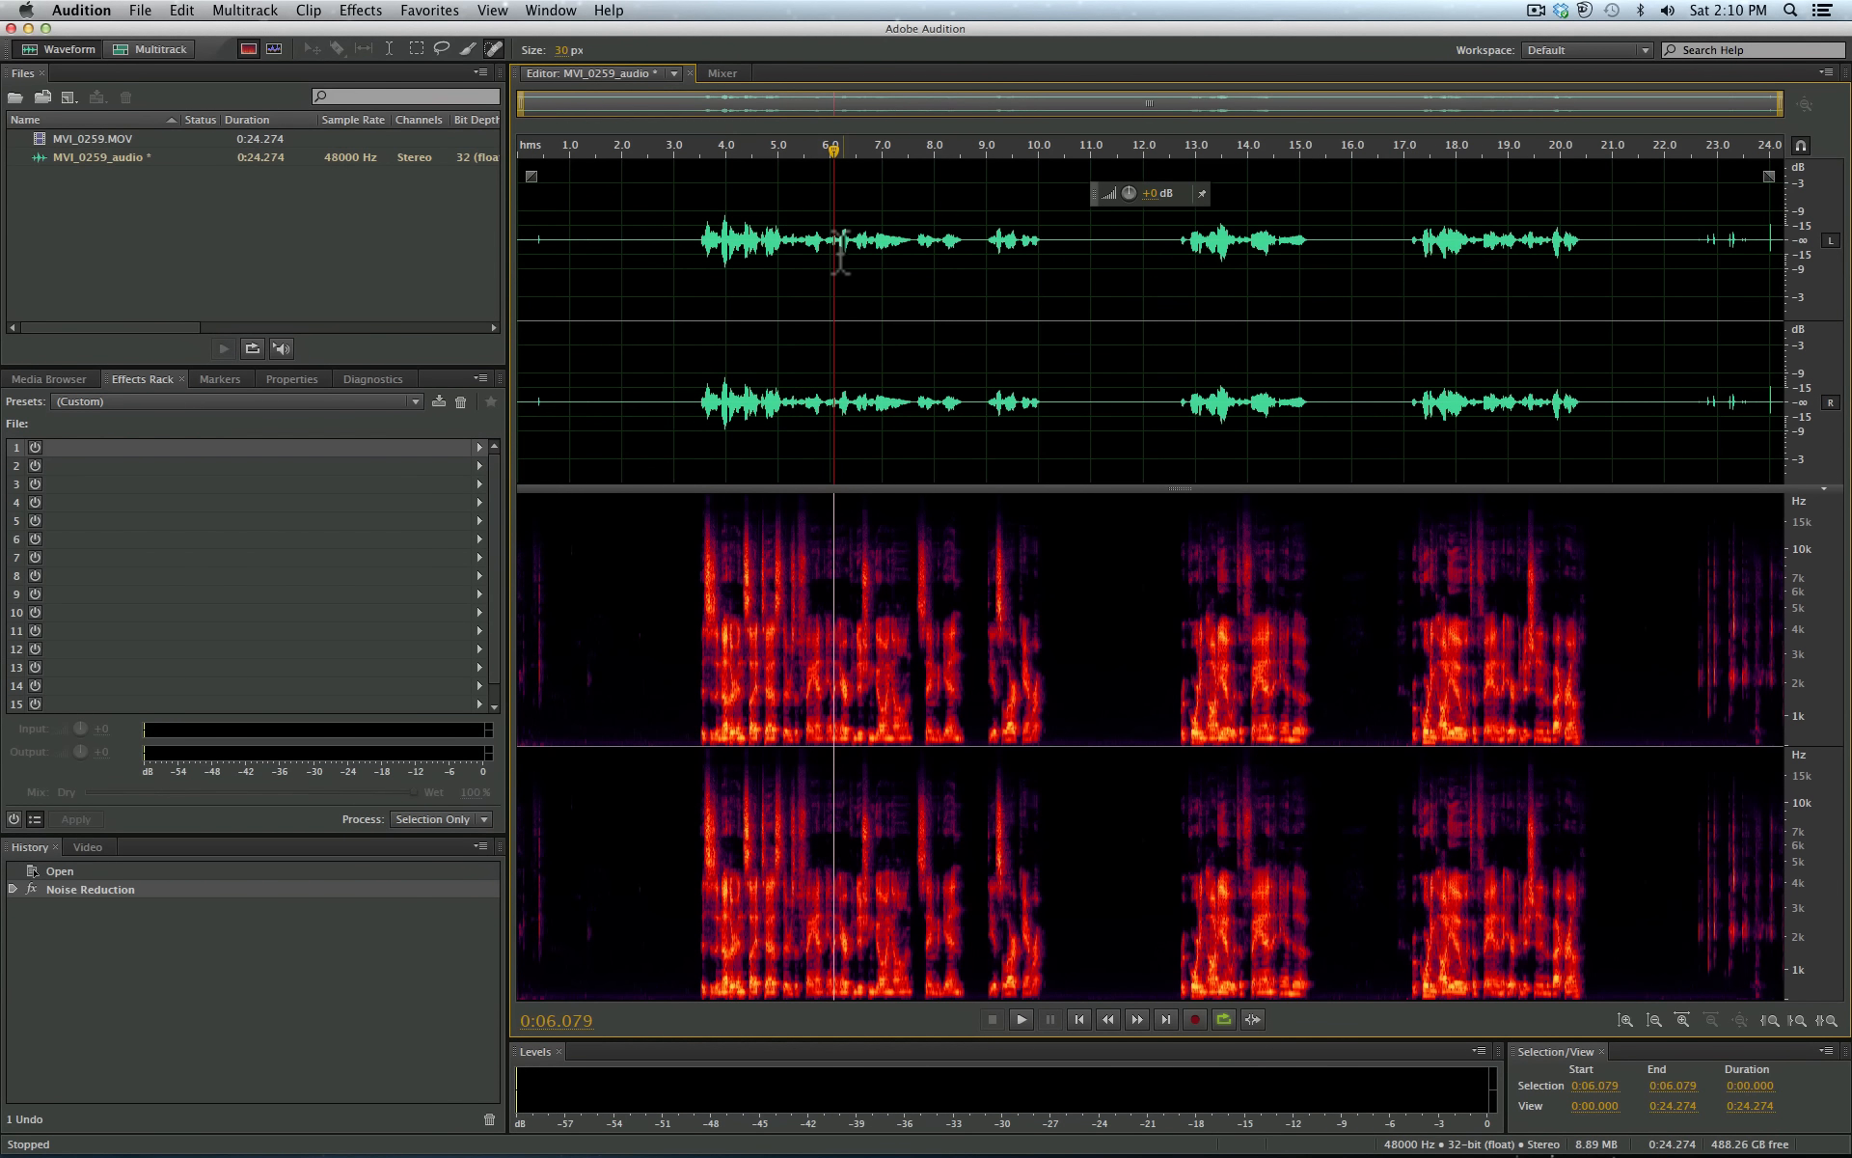
Step: Open the DeHummer effect and load the Remove 60 Hz and Harmonics preset
{"action": "left_click", "coordinate": [361, 10]}
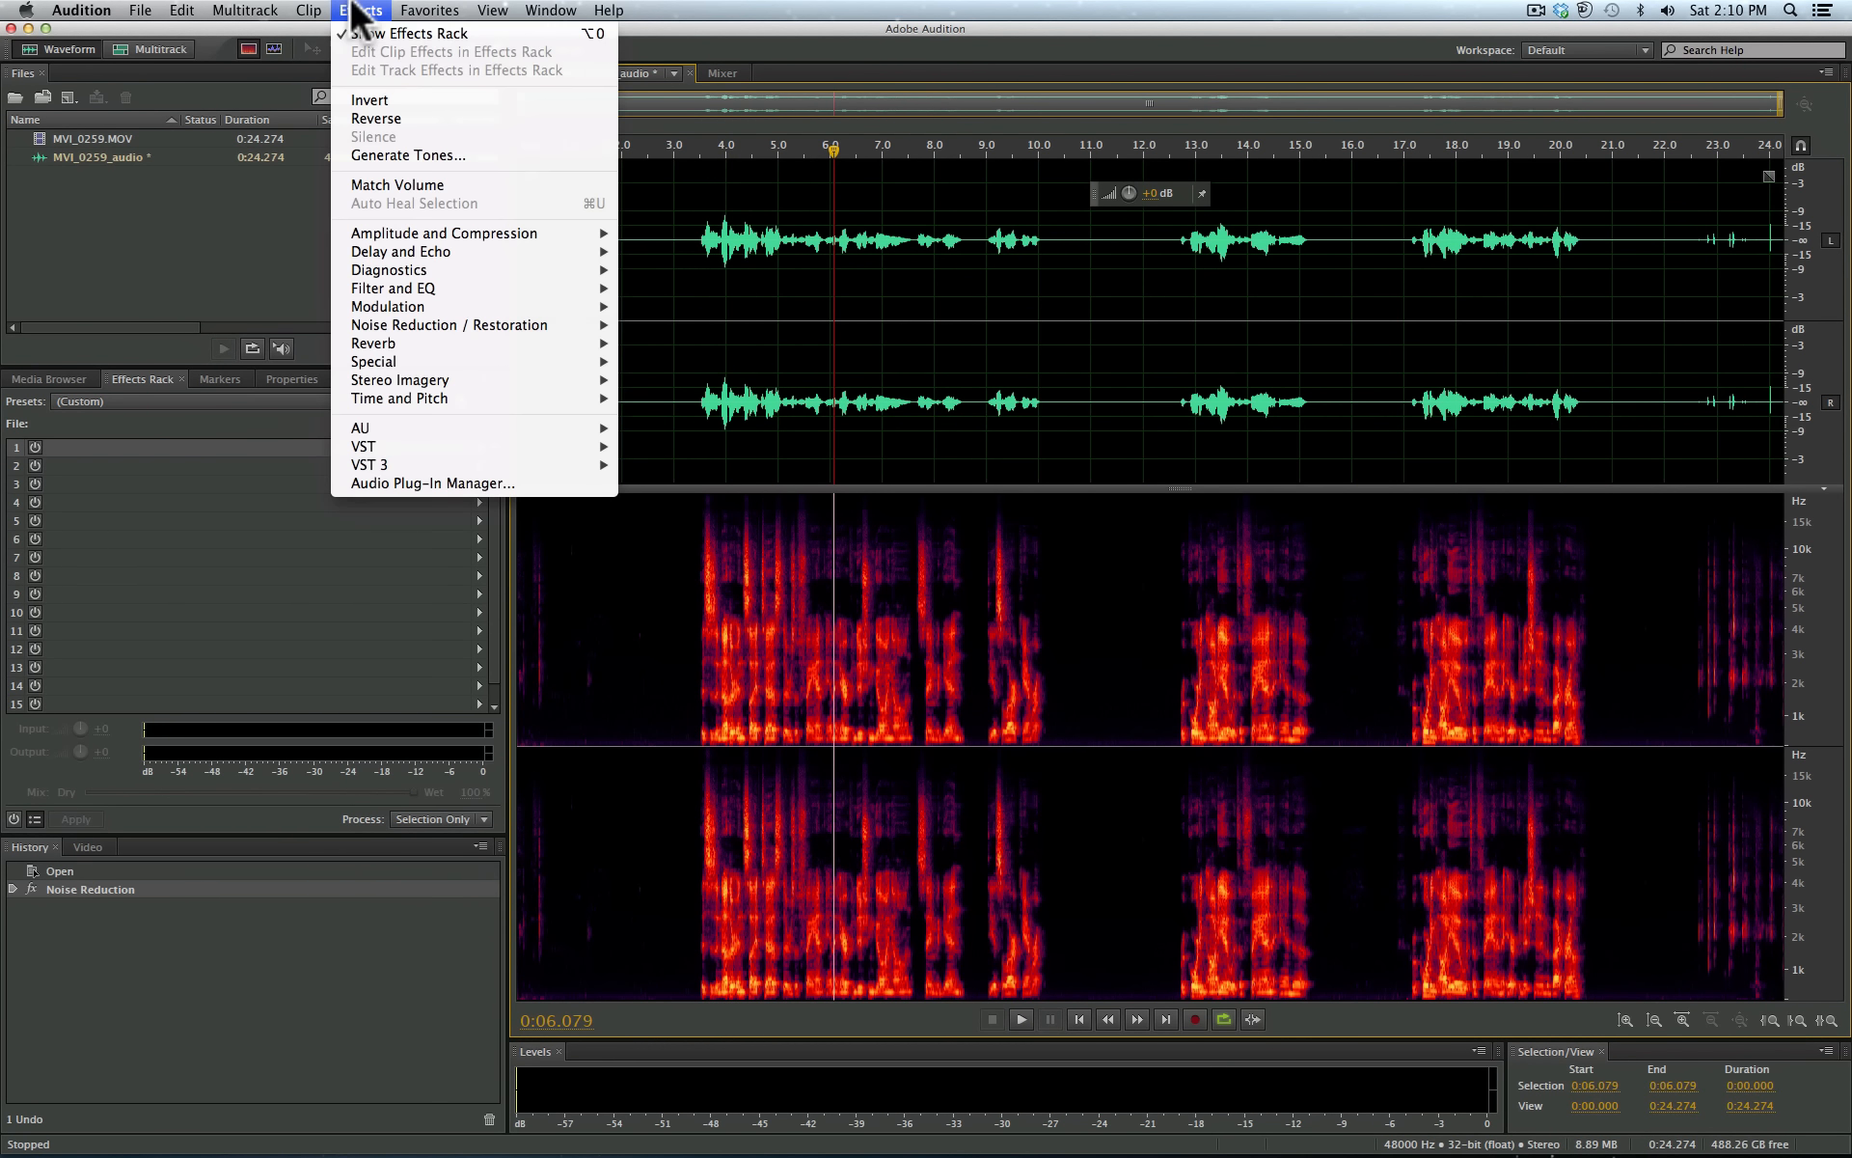
{"action": "mouse_move", "coordinate": [554, 325]}
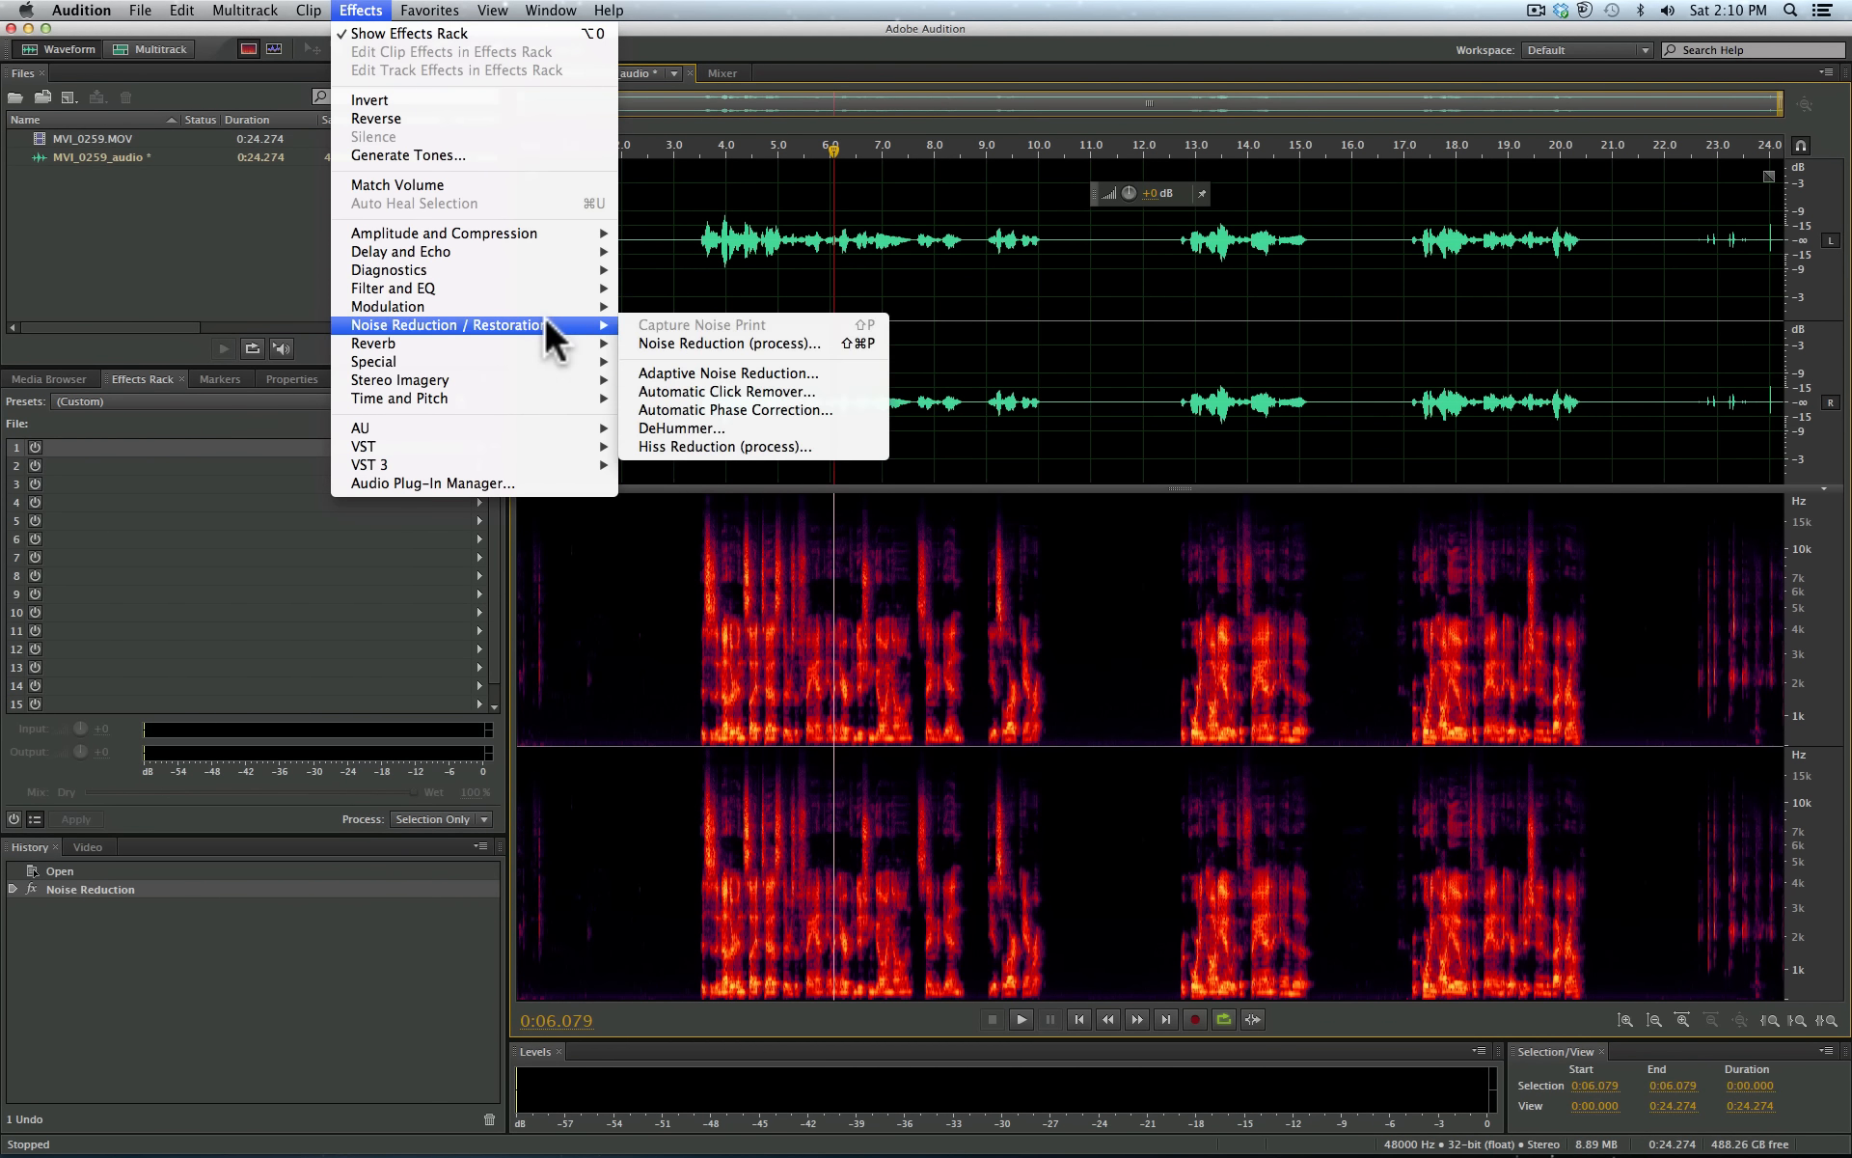
{"action": "left_click", "coordinate": [723, 427]}
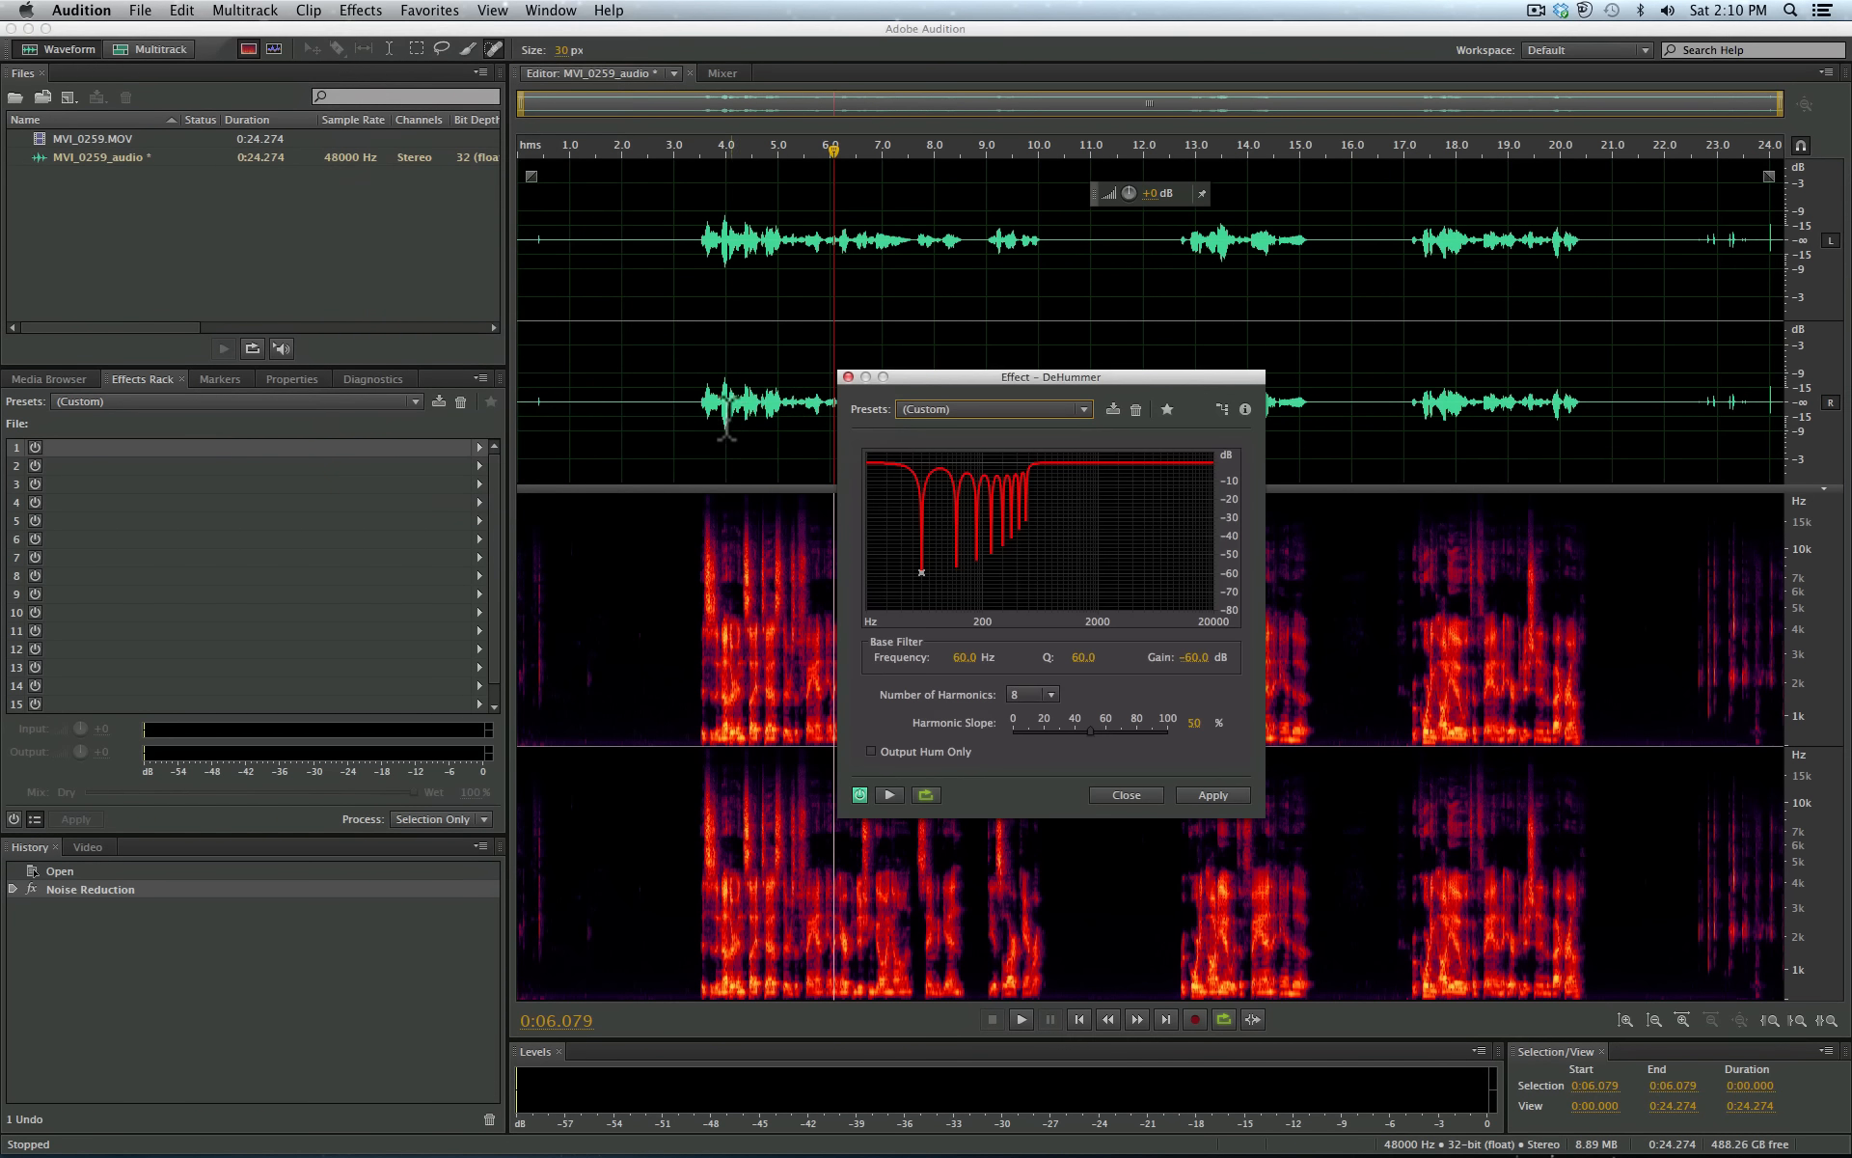
{"action": "left_click", "coordinate": [1083, 409]}
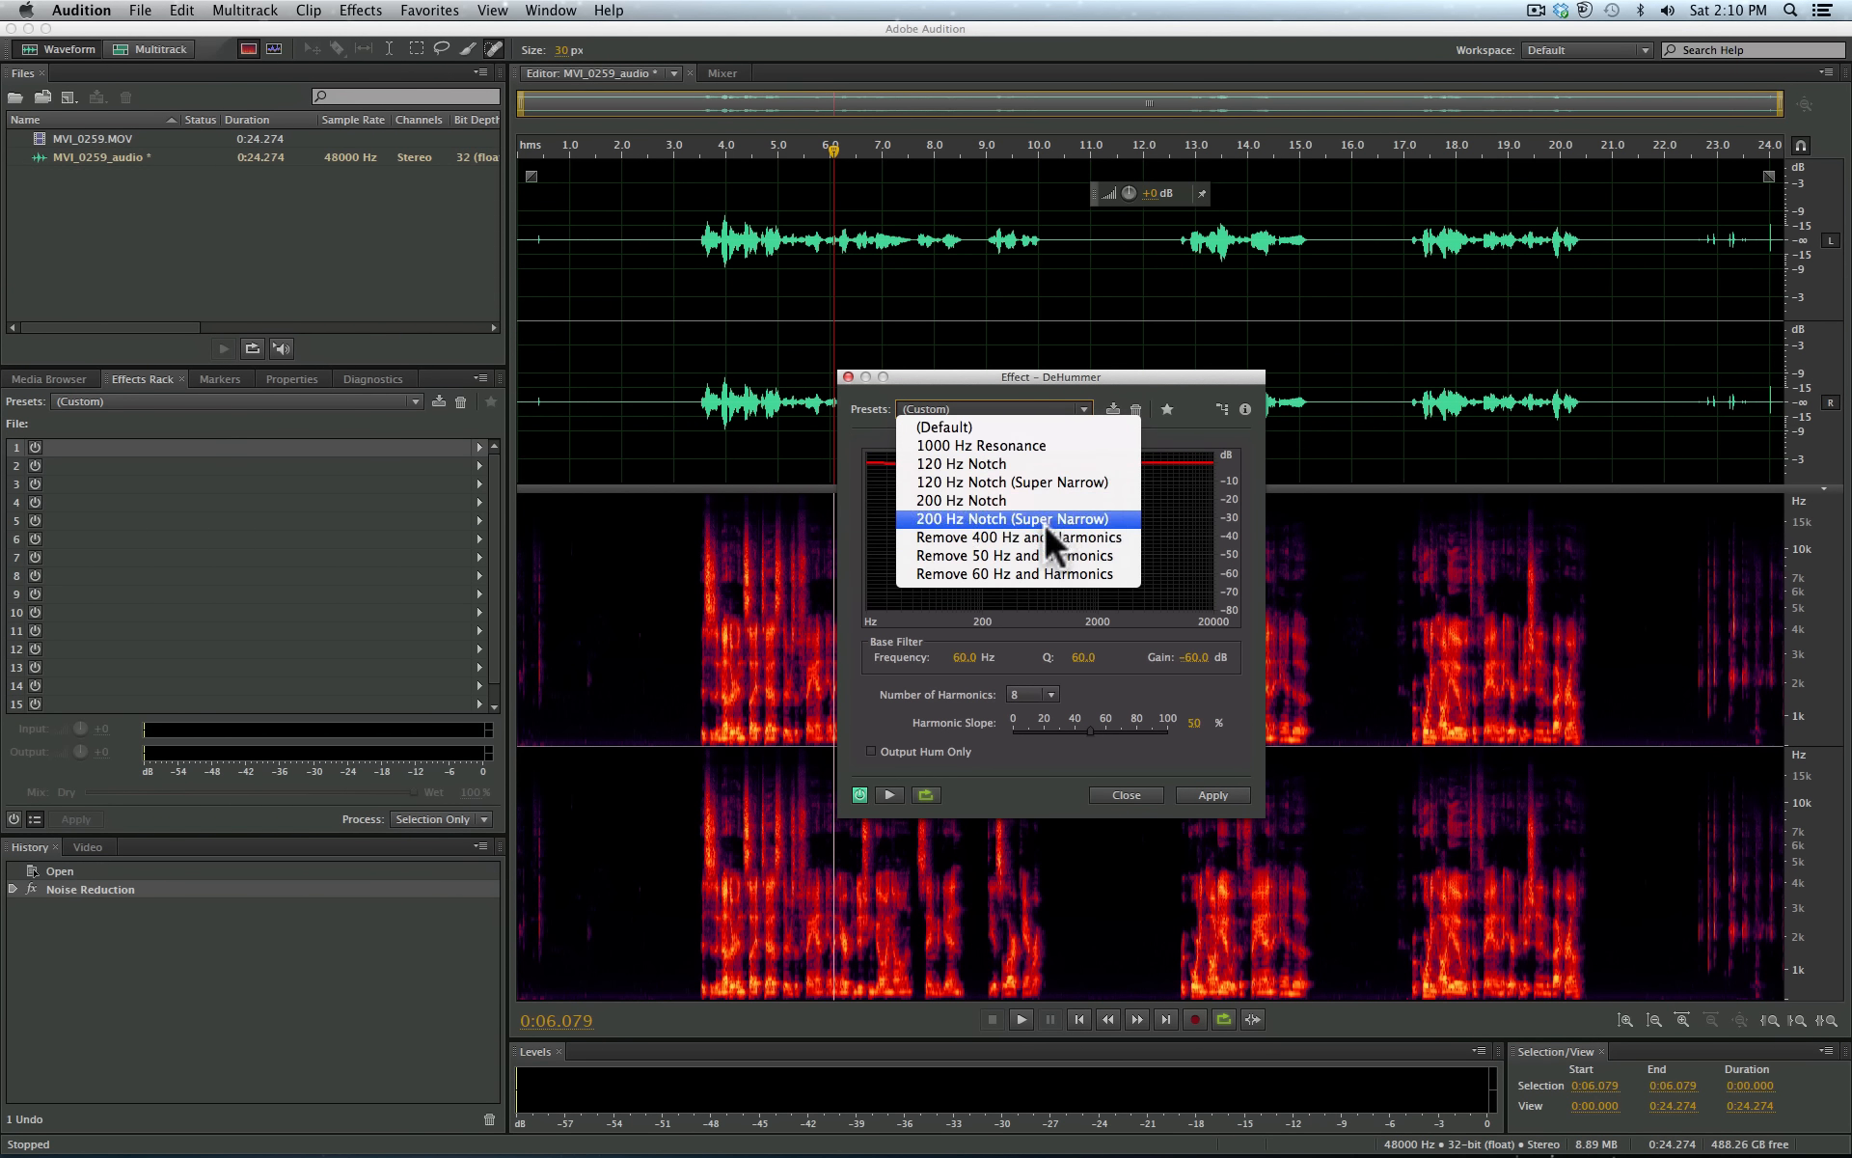
{"action": "left_click", "coordinate": [994, 571]}
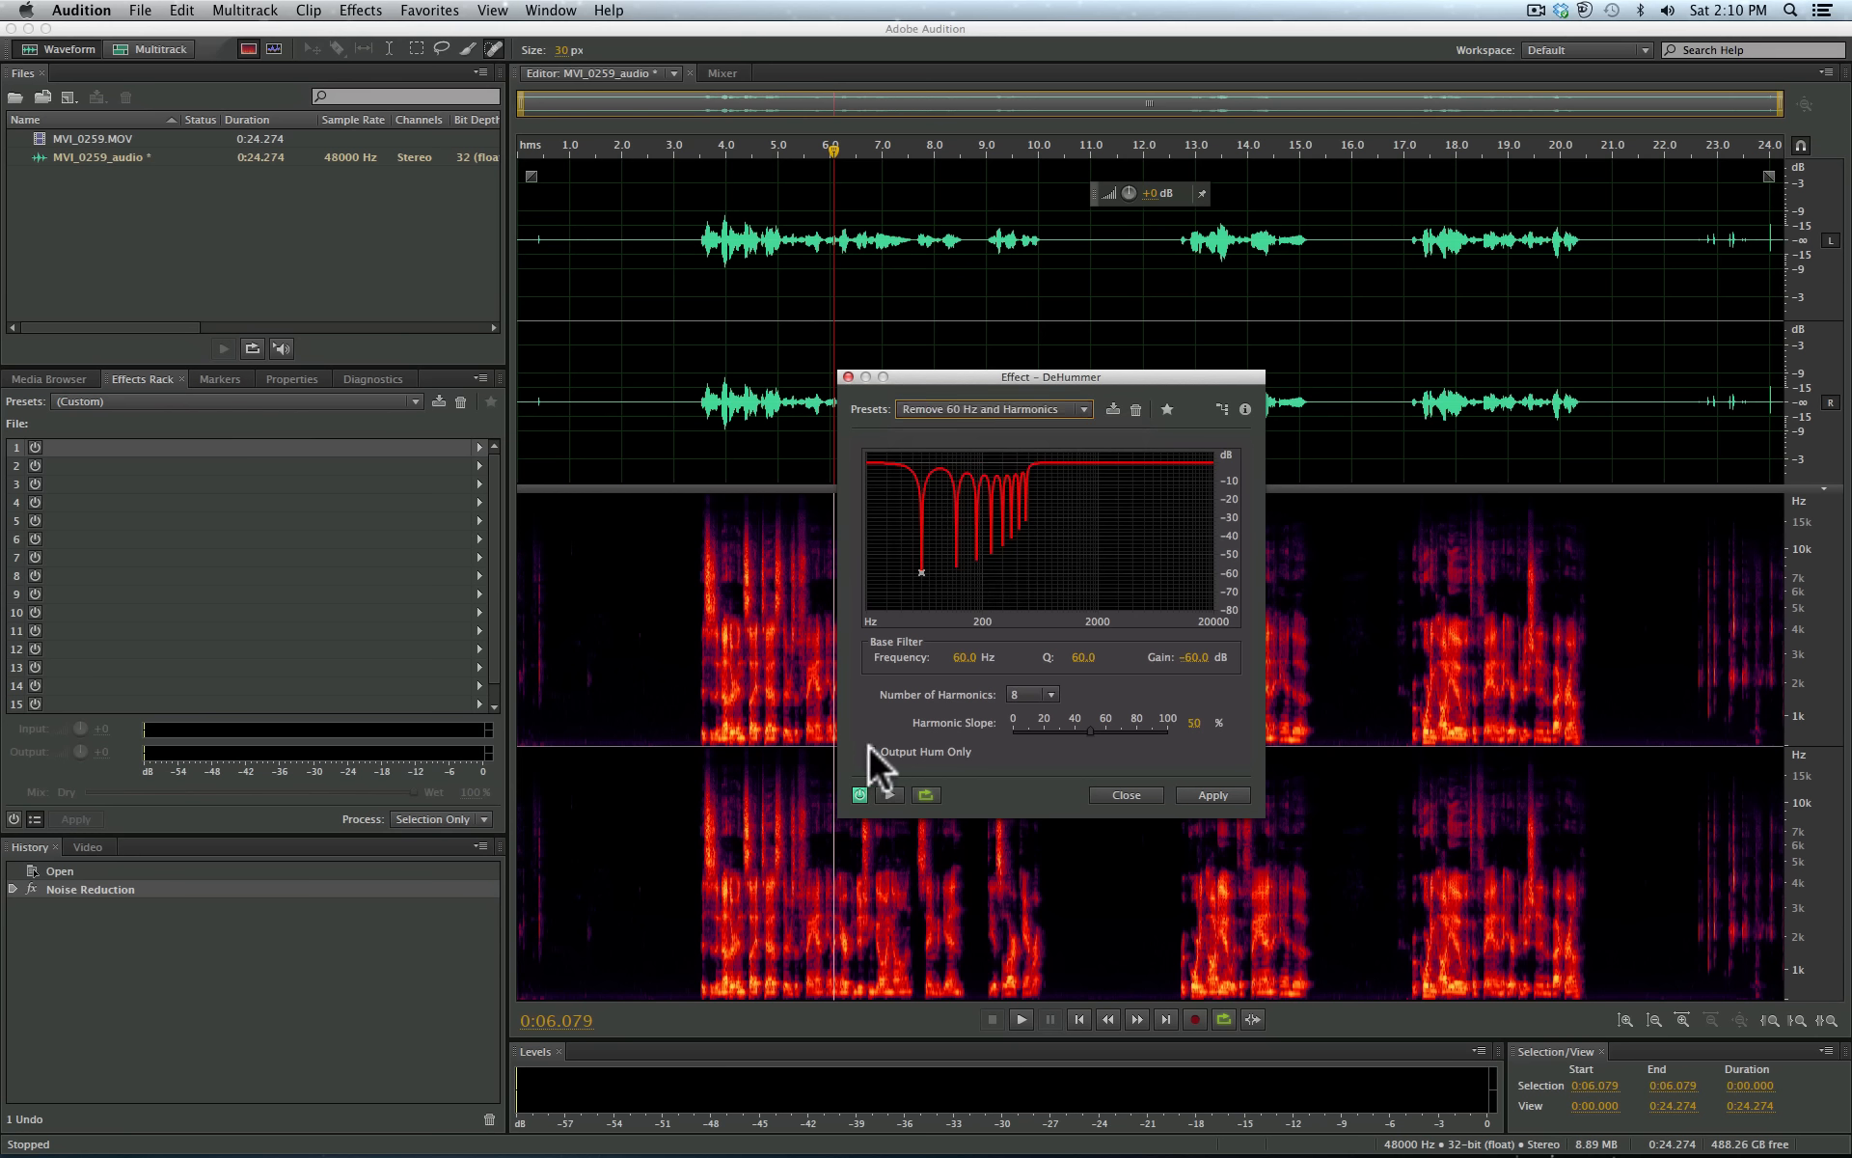
Step: Preview the hum removal, including the hum-only output, and apply DeHummer to the whole file
{"action": "key", "text": "space"}
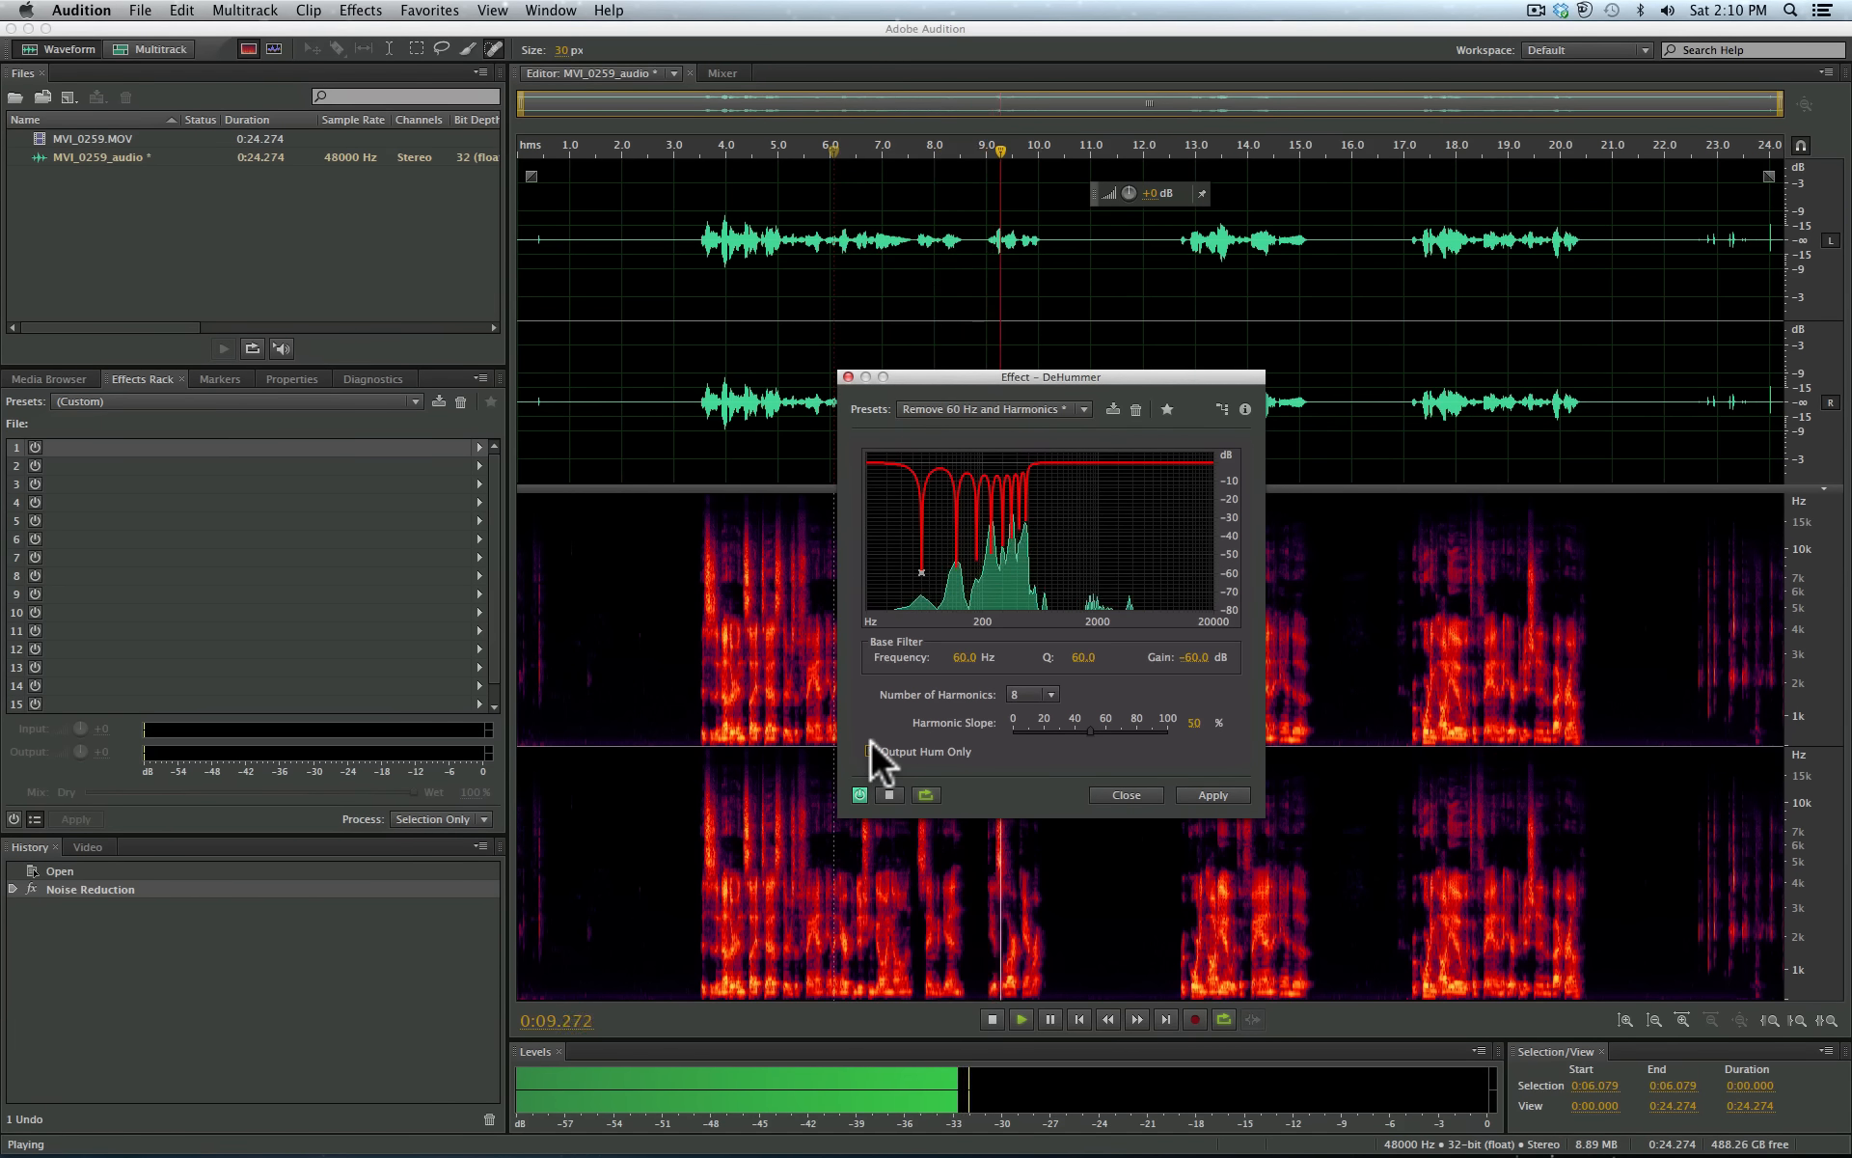
{"action": "left_click", "coordinate": [871, 749]}
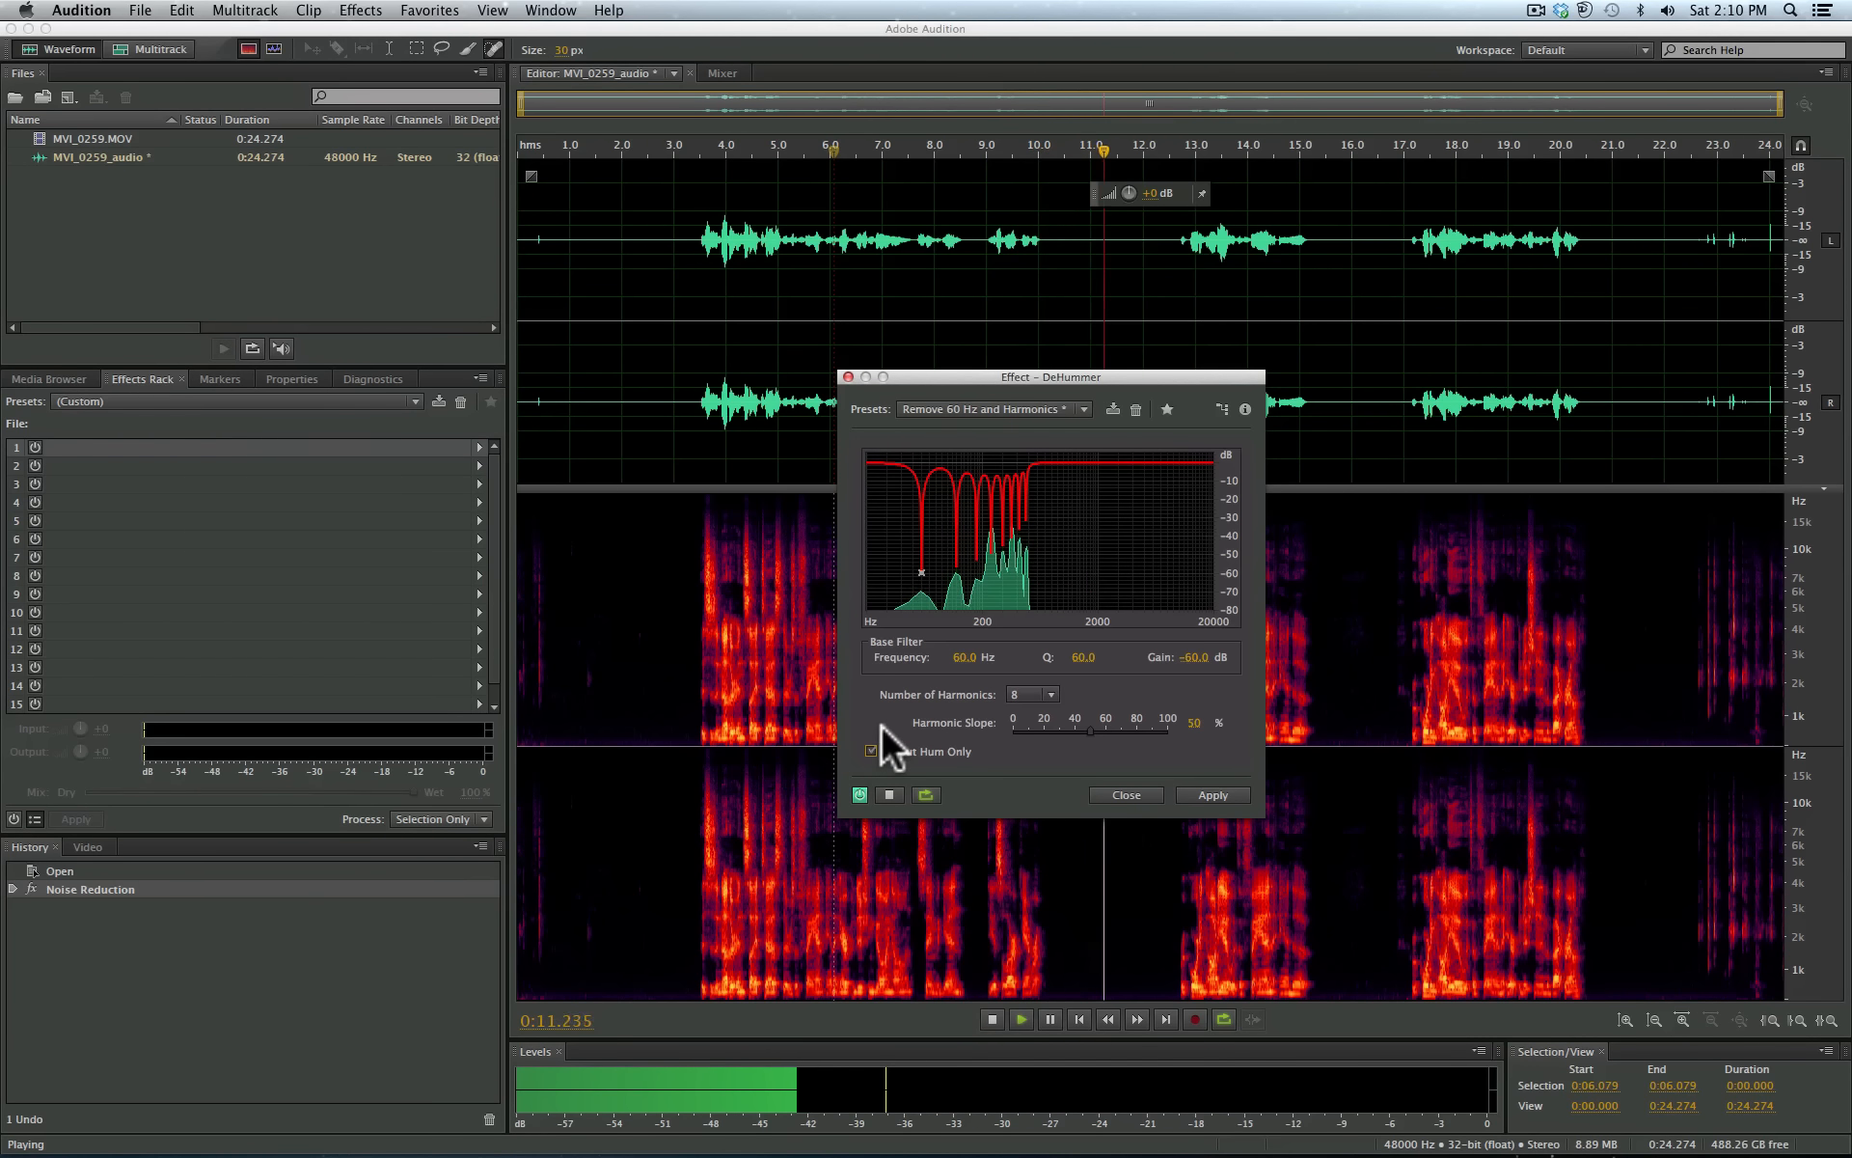
{"action": "key", "text": "space"}
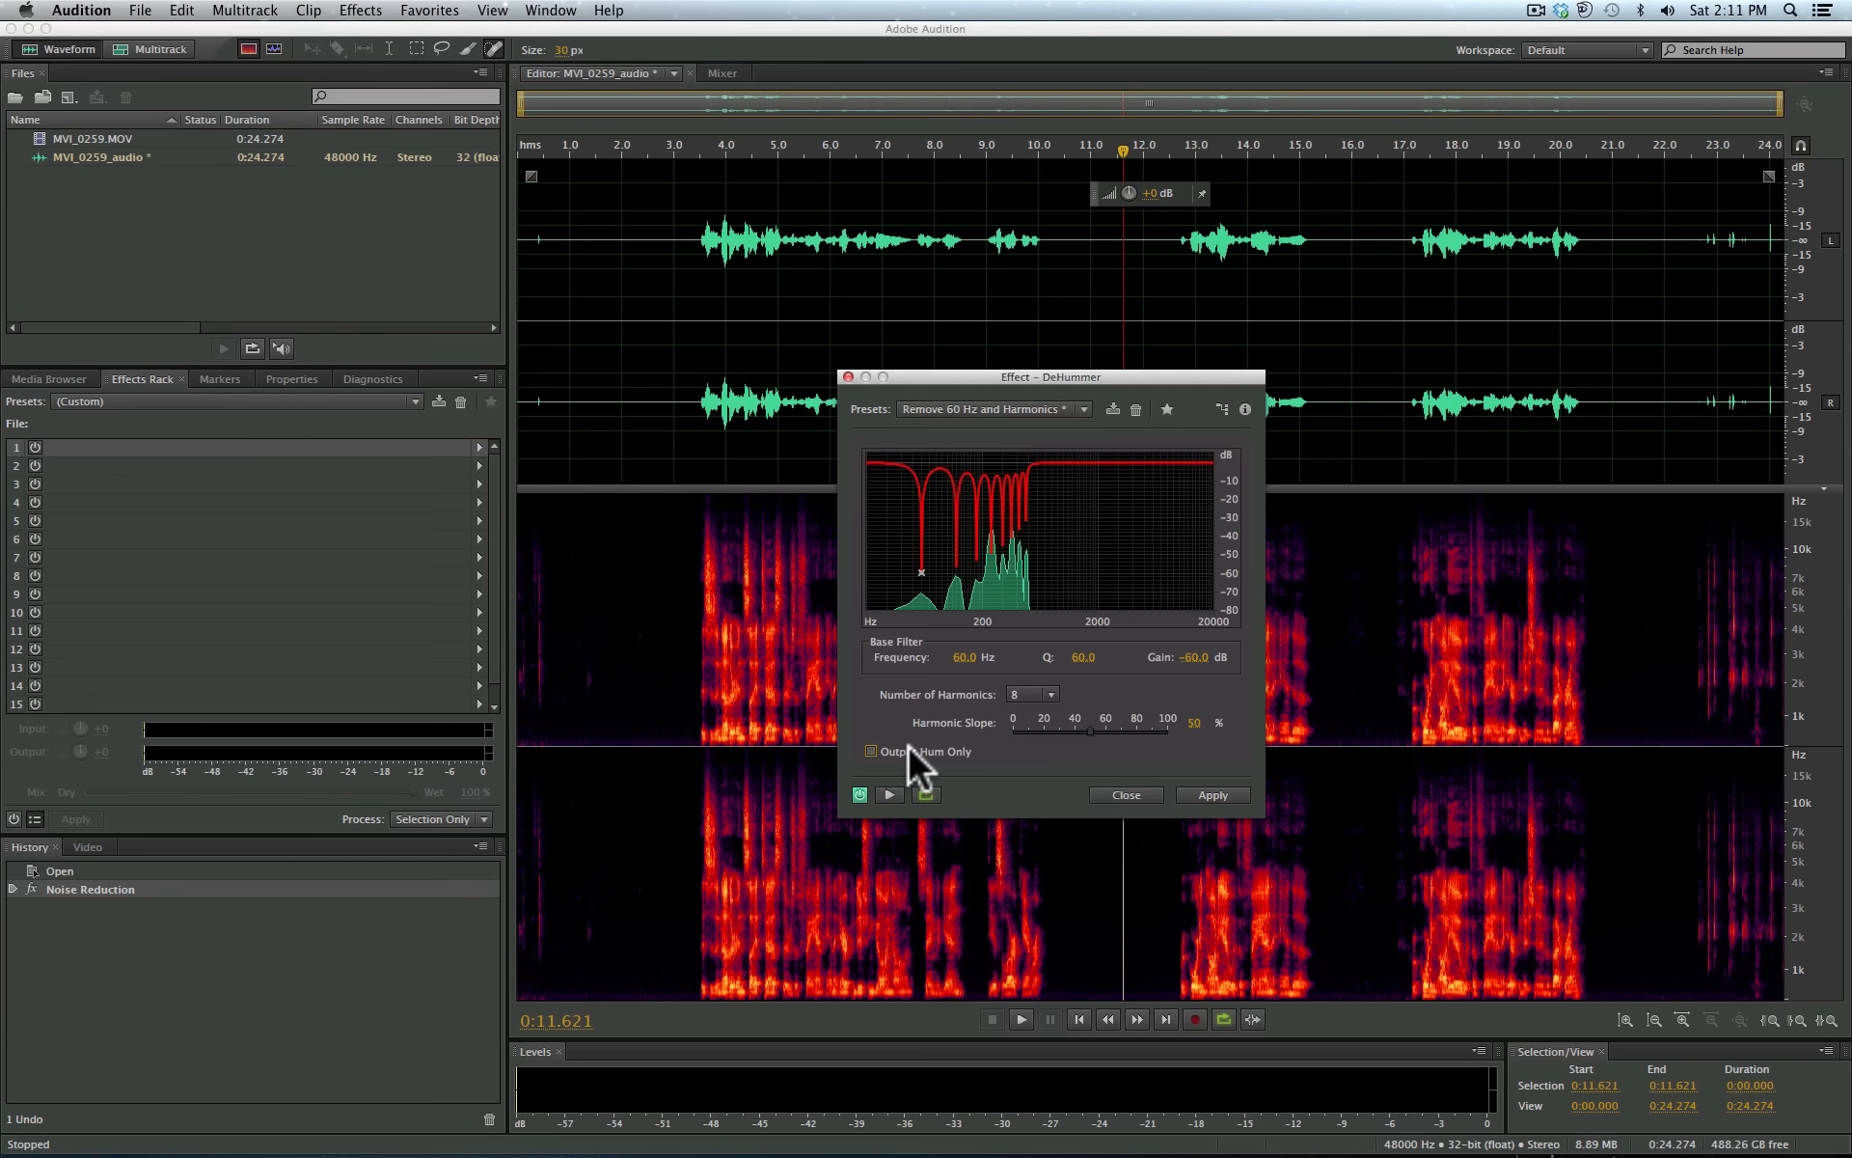
{"action": "left_click", "coordinate": [1213, 794]}
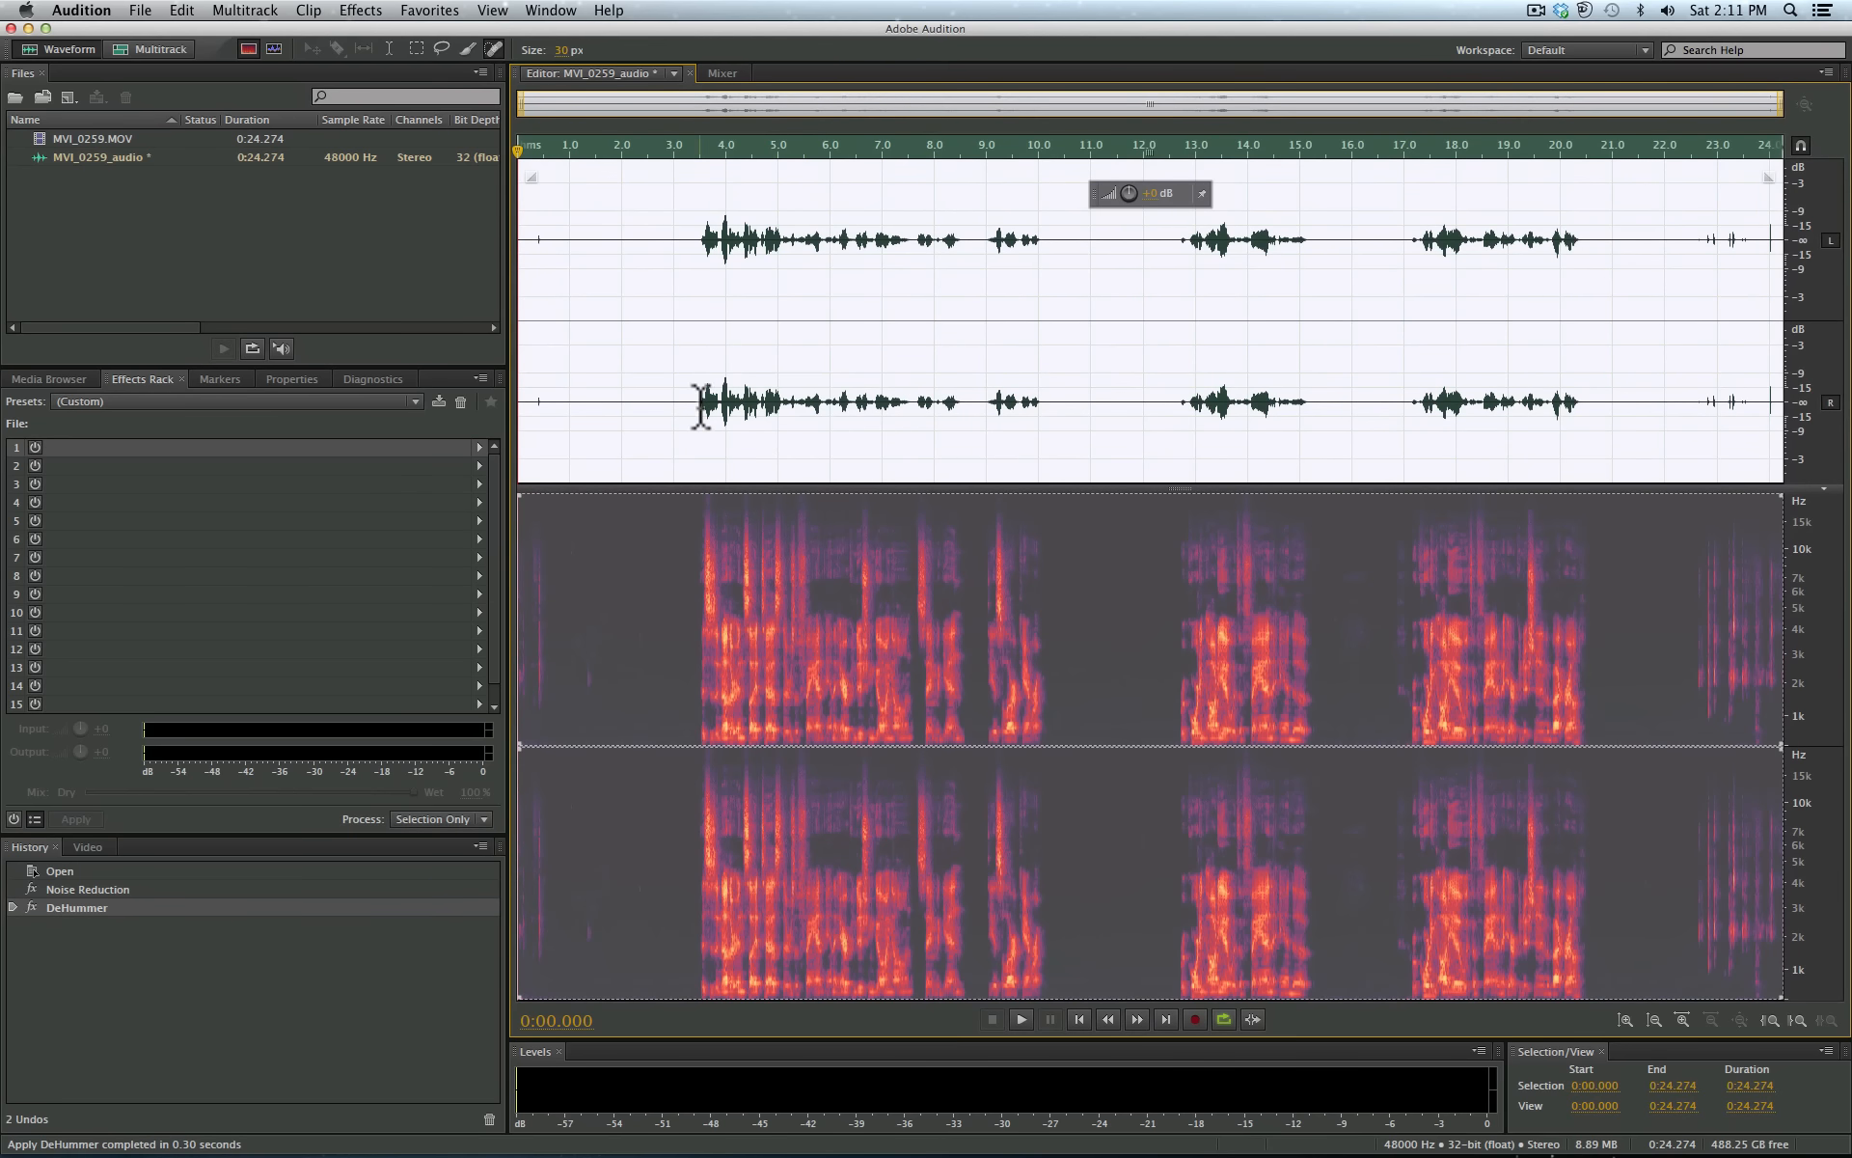
Step: Play back the dehummed audio from the start of the speech at about 3.5 seconds
{"action": "left_click", "coordinate": [700, 403]}
{"action": "key", "text": "space"}
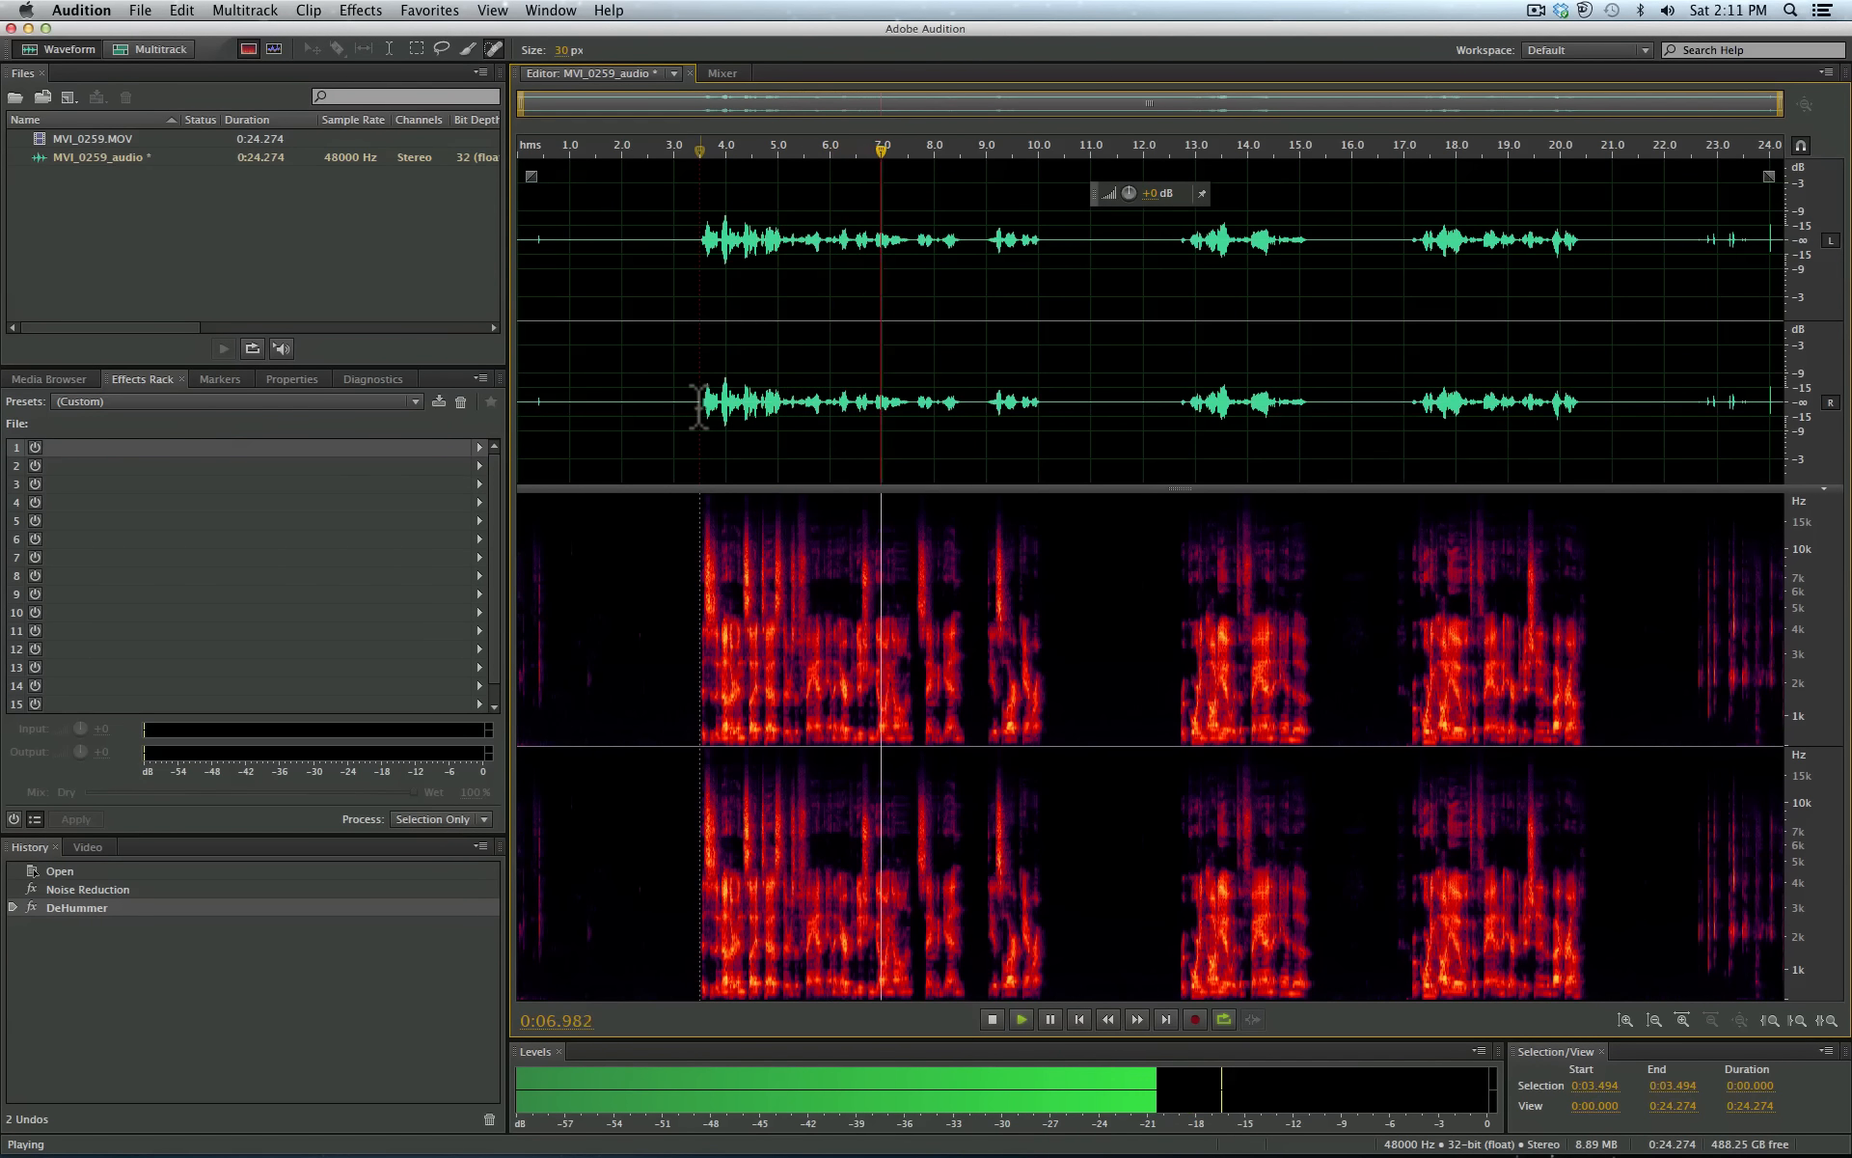
{"action": "key", "text": "space"}
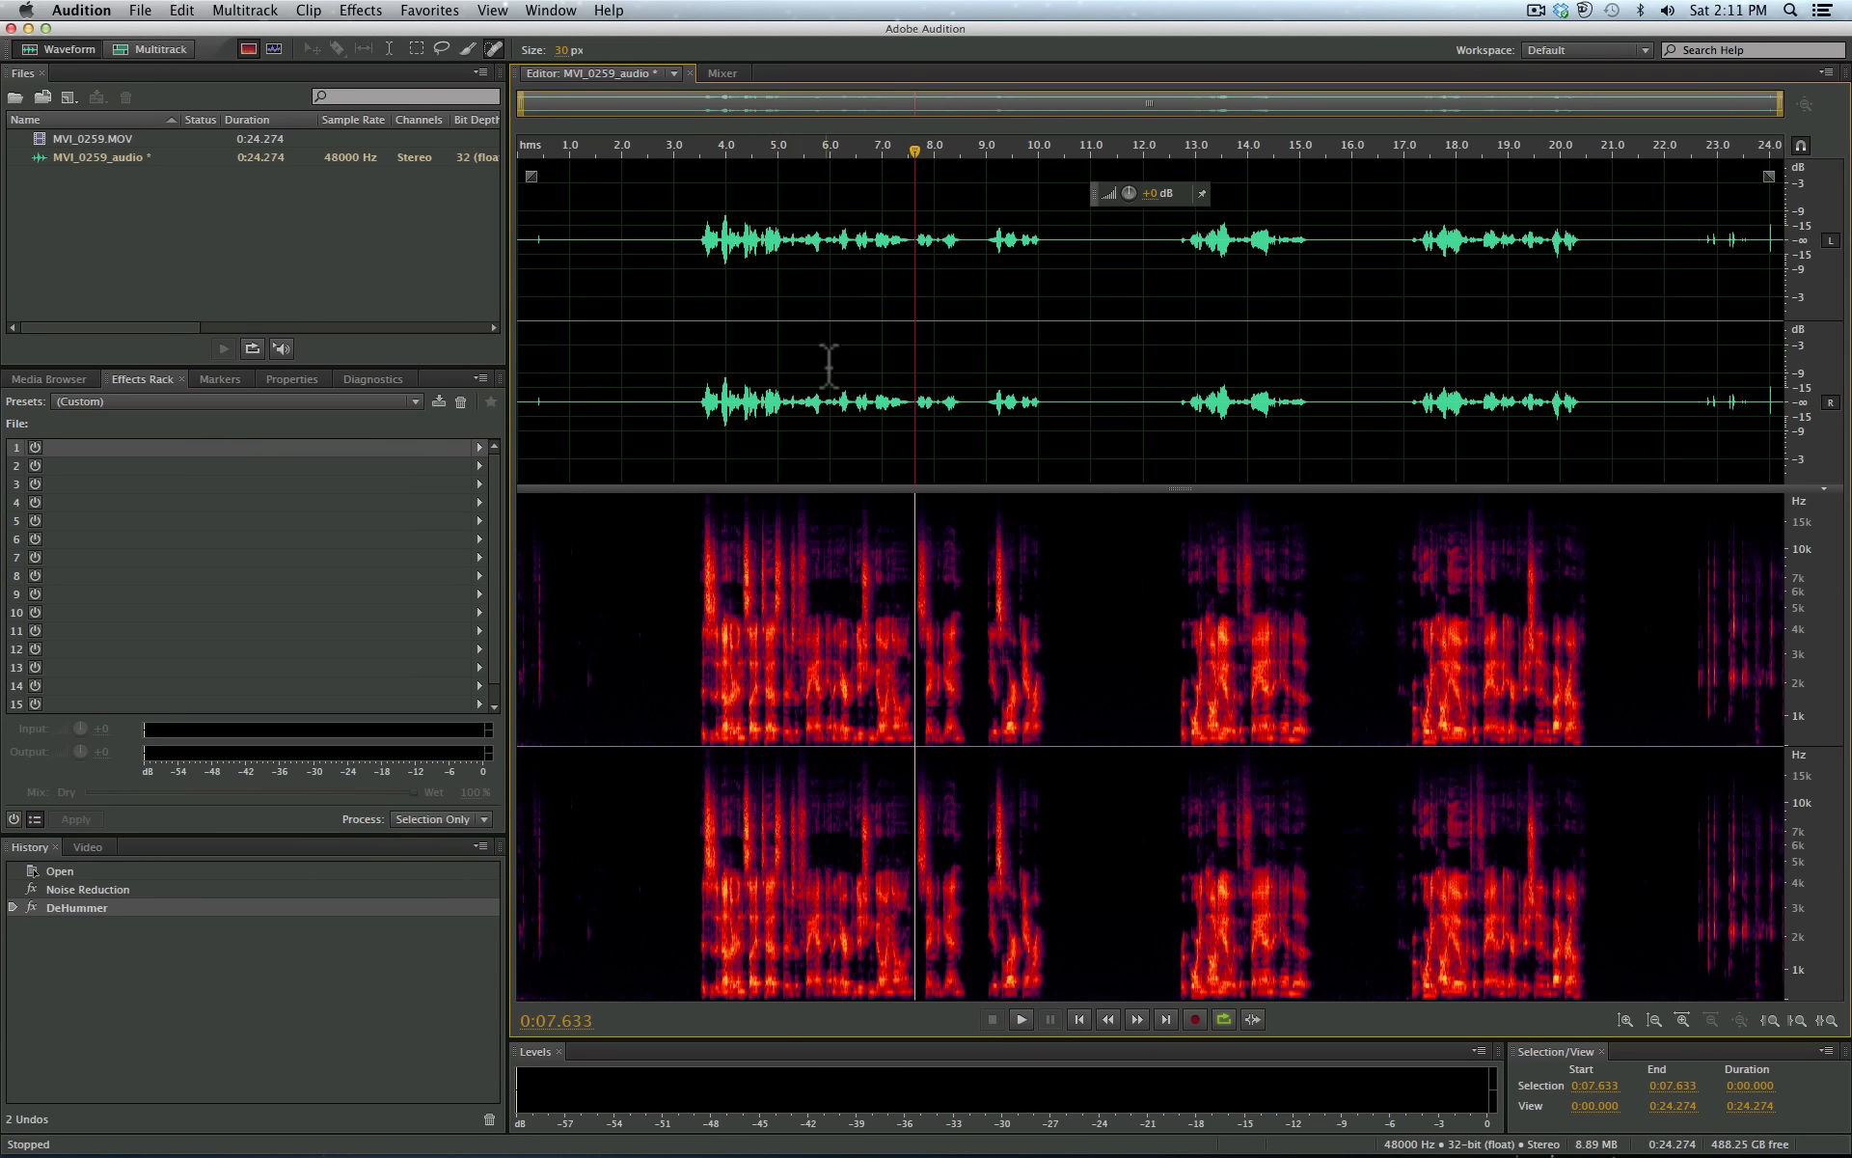
Step: Open the Parametric Equalizer effect for the audio file
{"action": "left_click", "coordinate": [361, 11]}
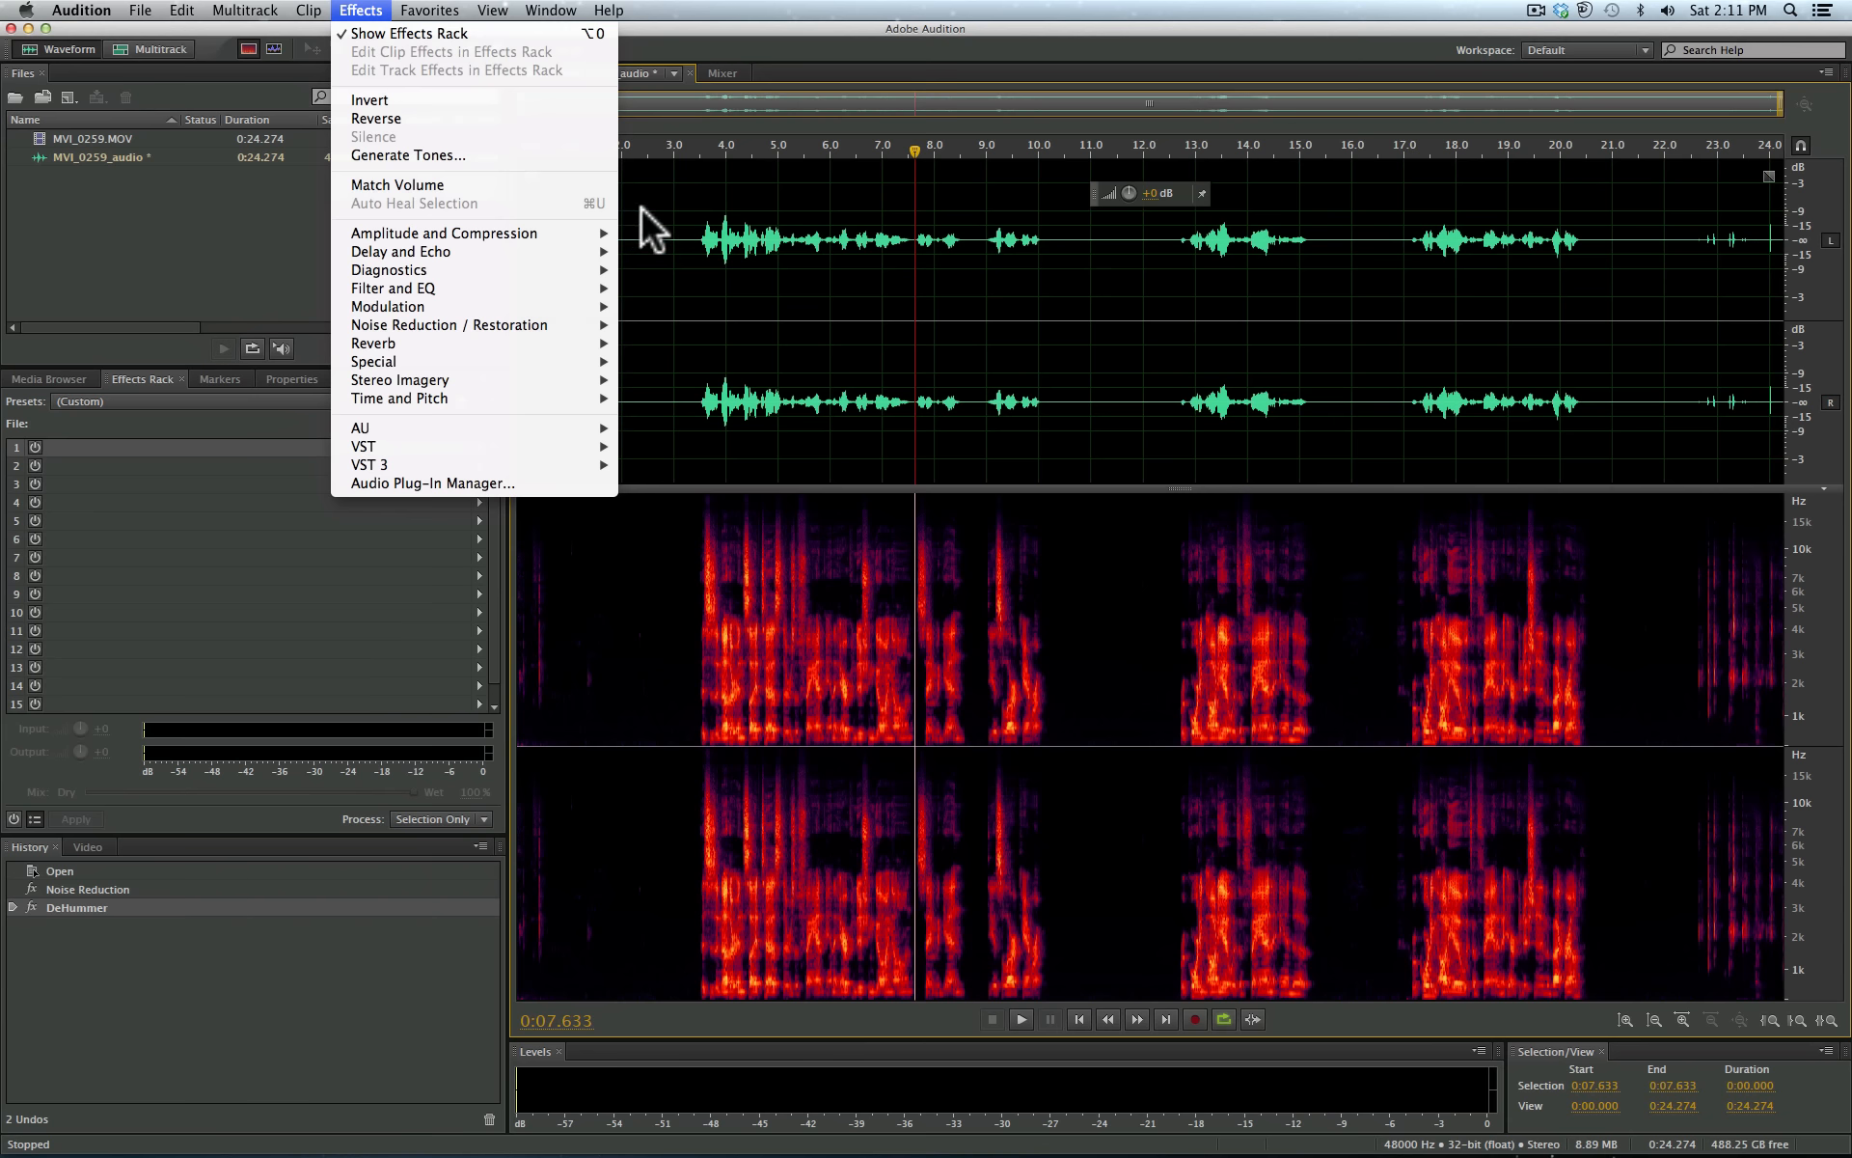
{"action": "mouse_move", "coordinate": [525, 282]}
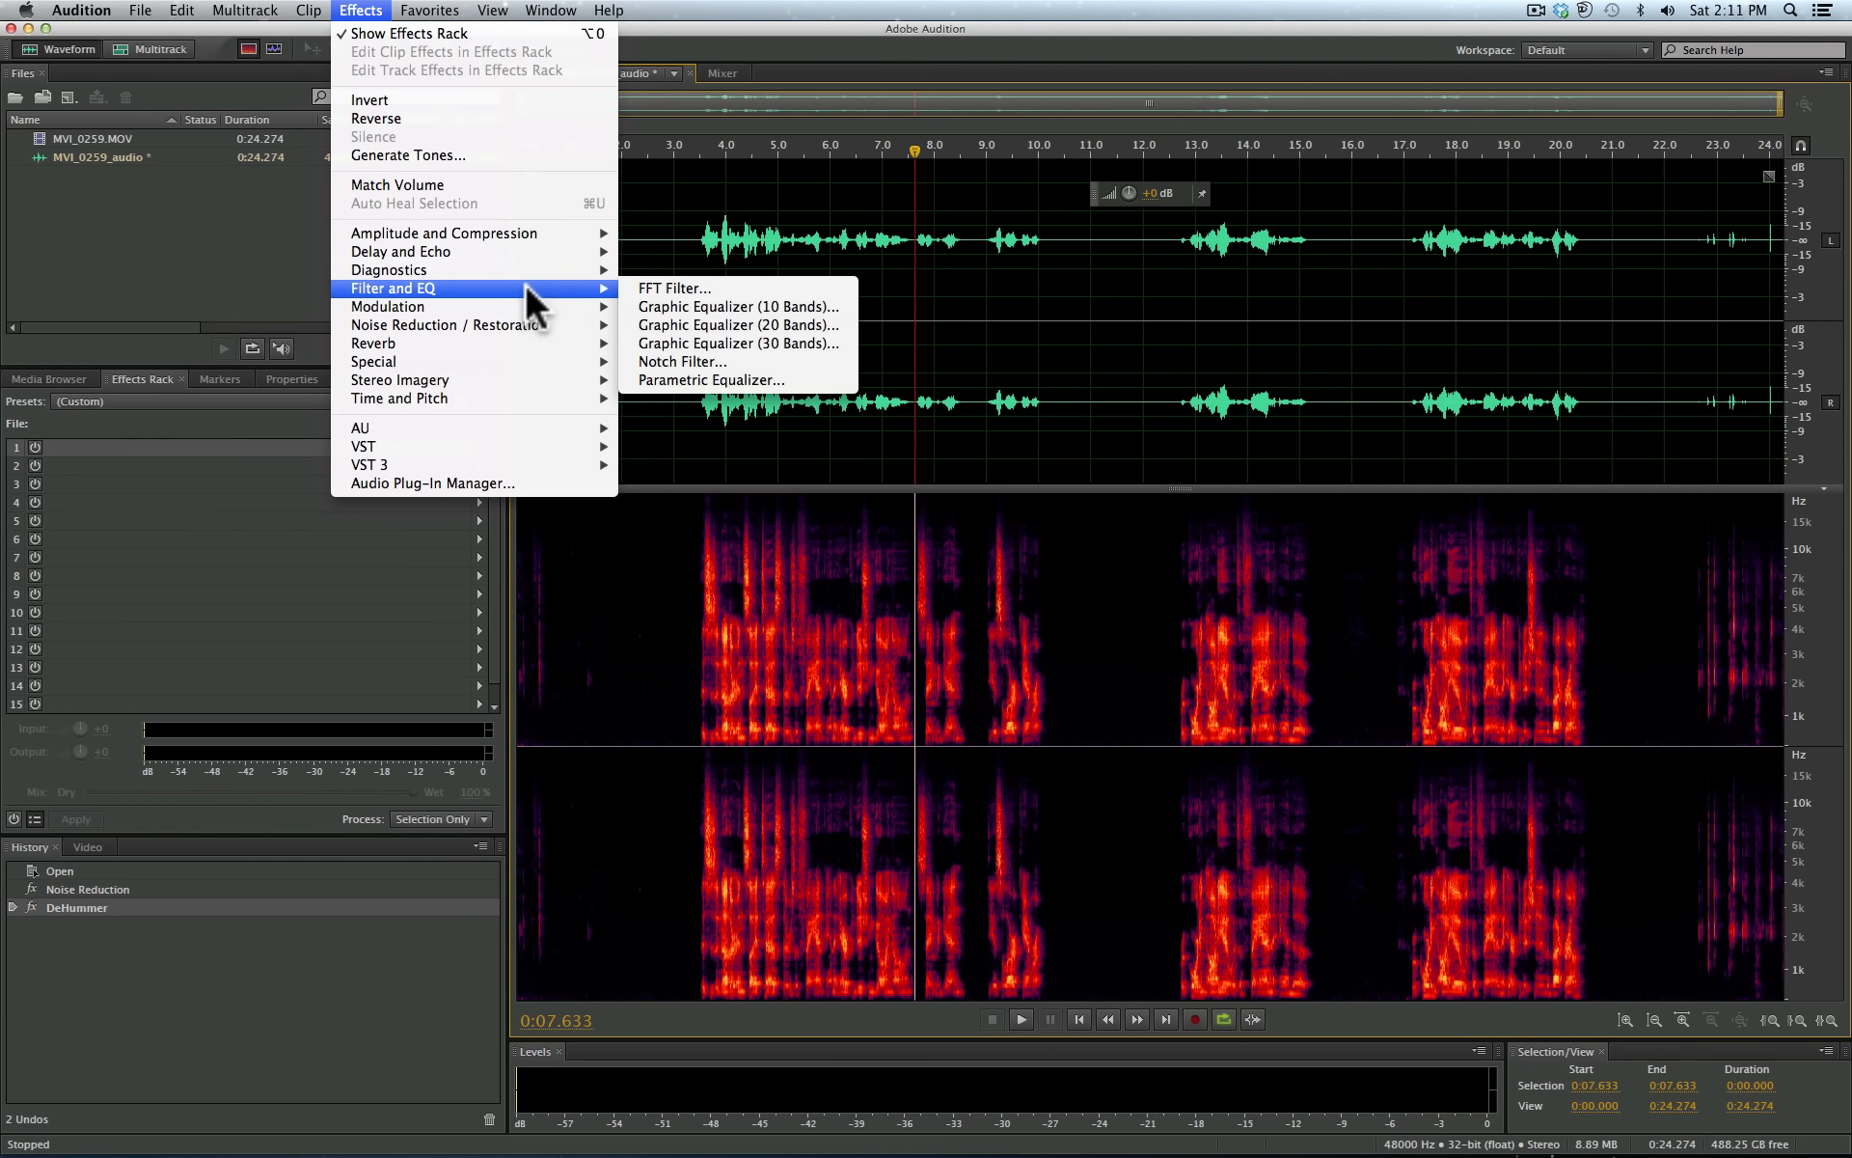
{"action": "left_click", "coordinate": [748, 380]}
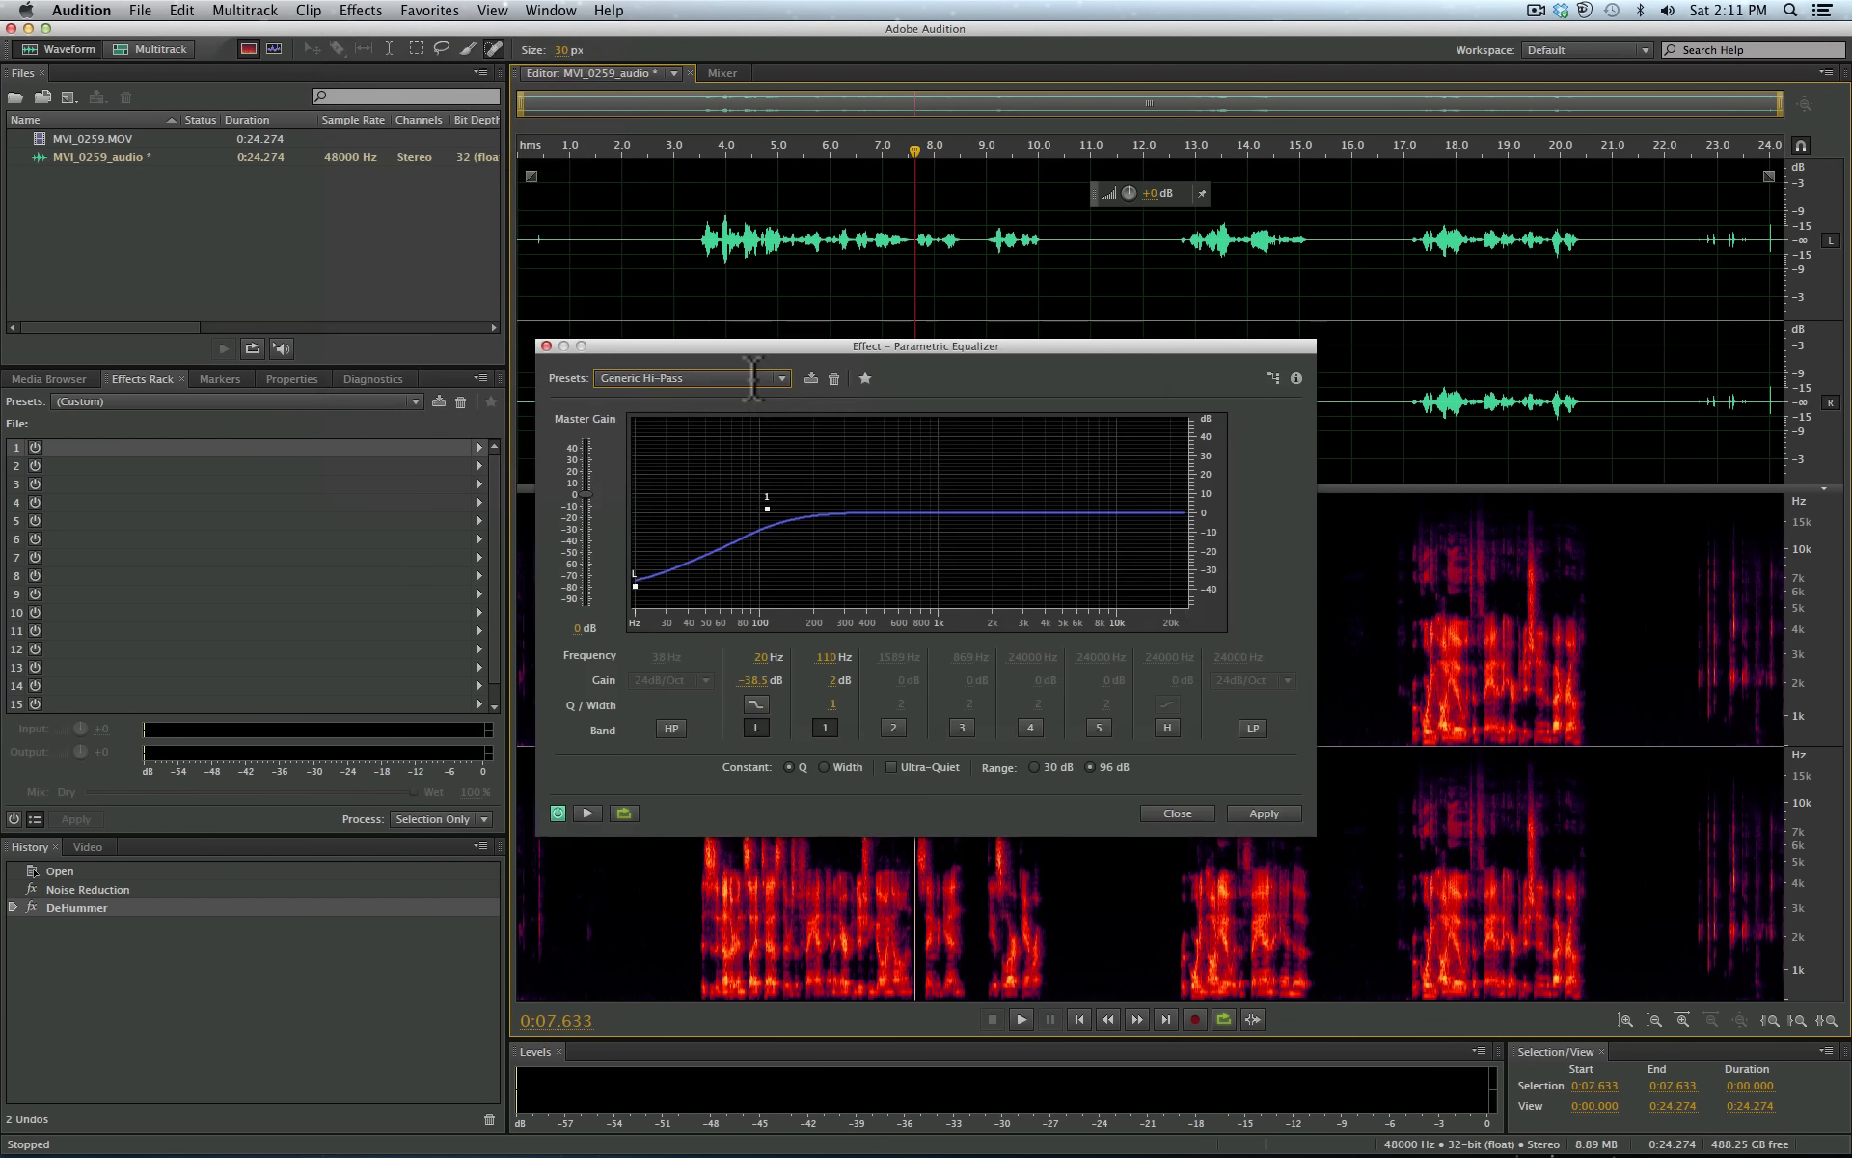
Step: Load the Generic Hi-Pass equalizer preset and adjust band 1 to 99 Hz with 4 dB gain
{"action": "left_click", "coordinate": [733, 378]}
{"action": "left_click", "coordinate": [649, 390]}
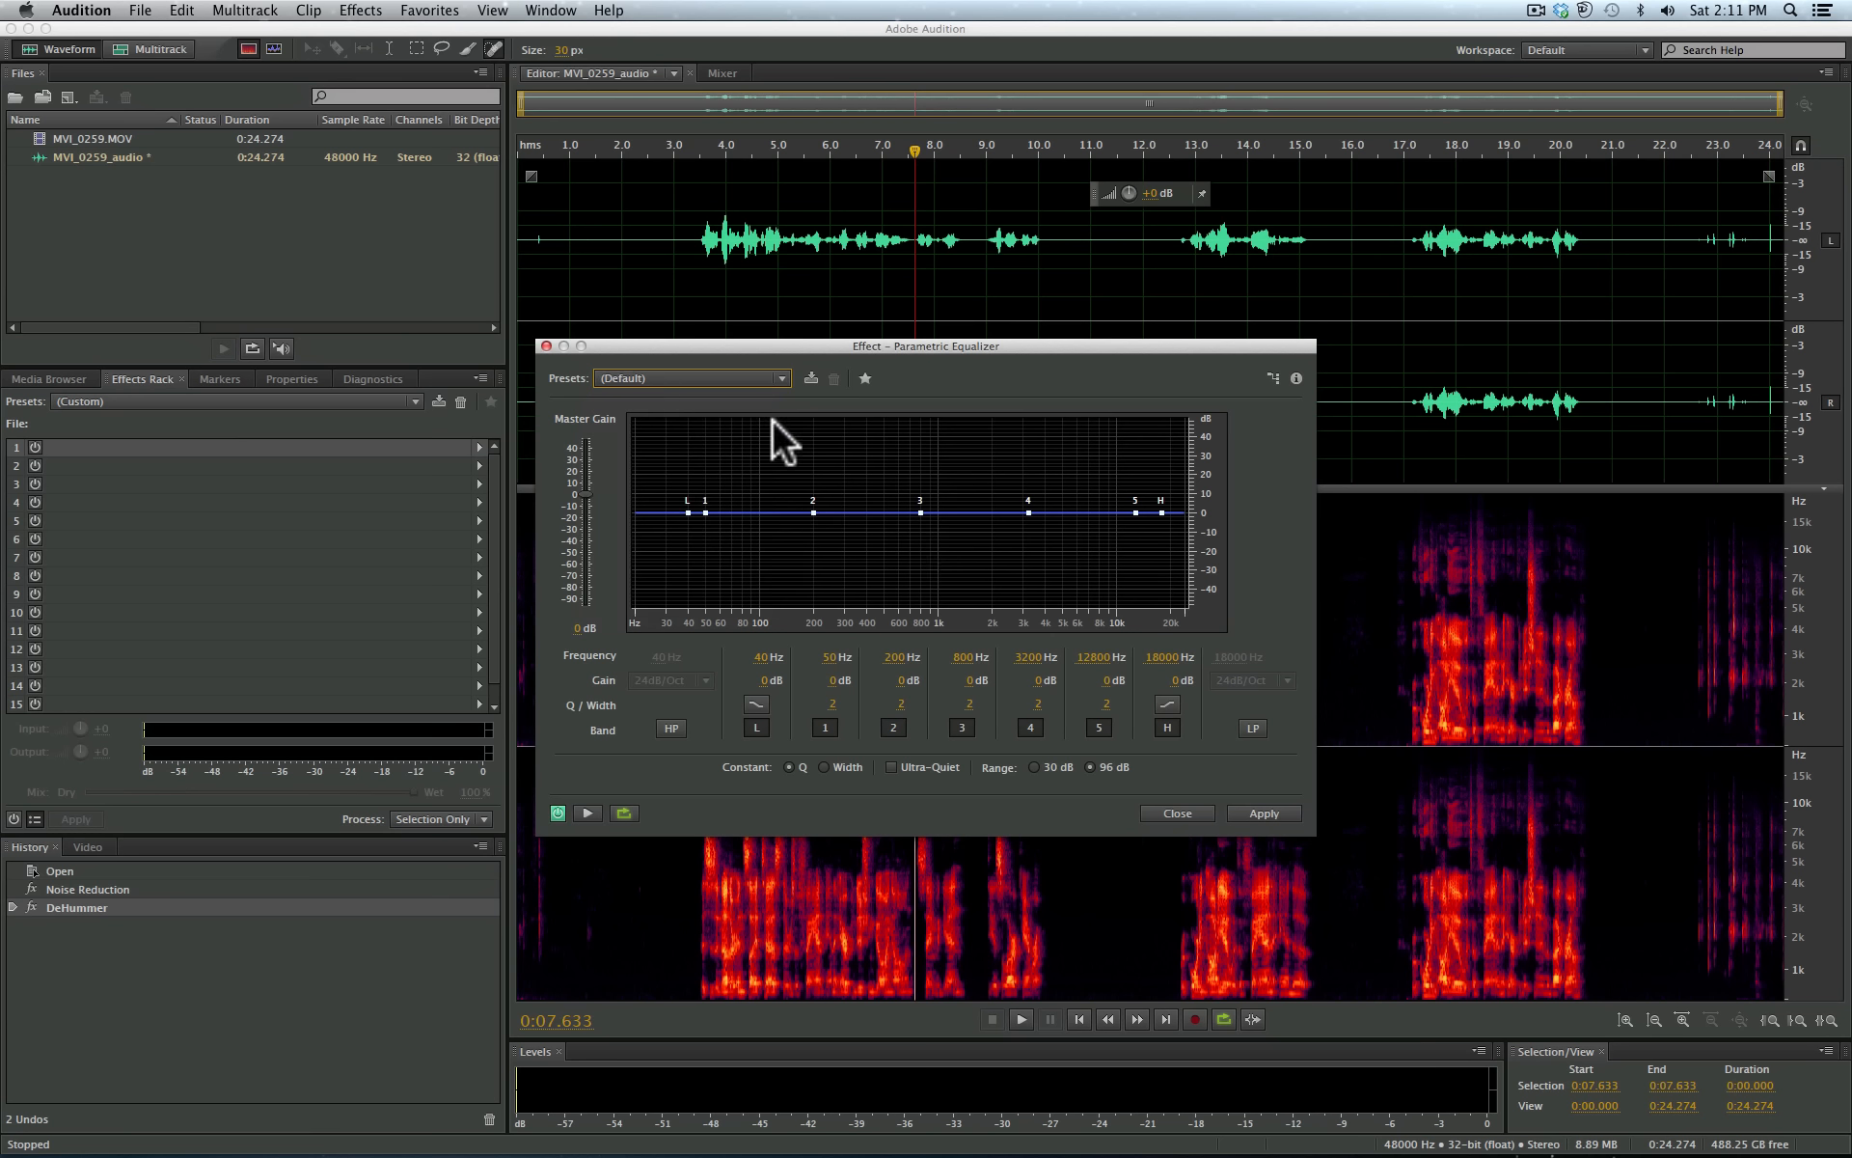
{"action": "left_click", "coordinate": [783, 375]}
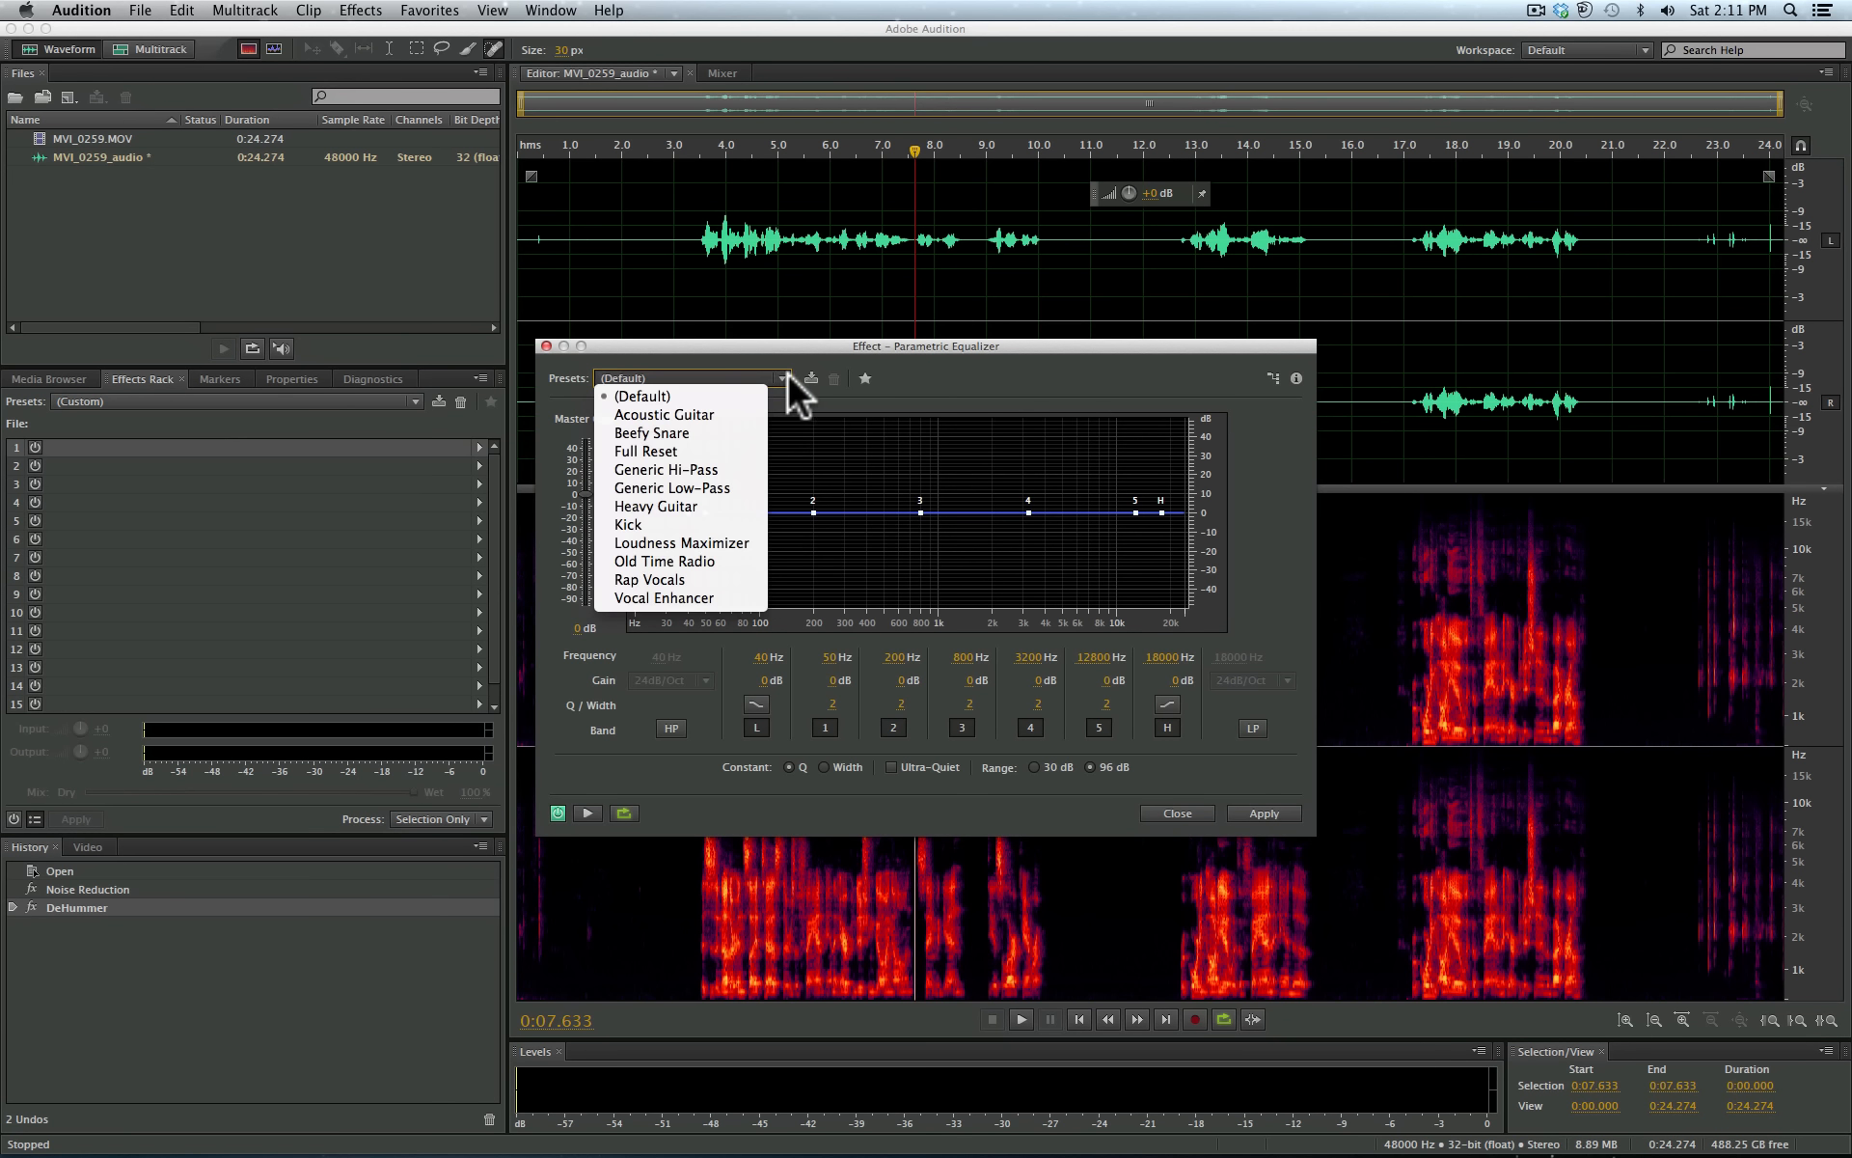
{"action": "left_click", "coordinate": [704, 461]}
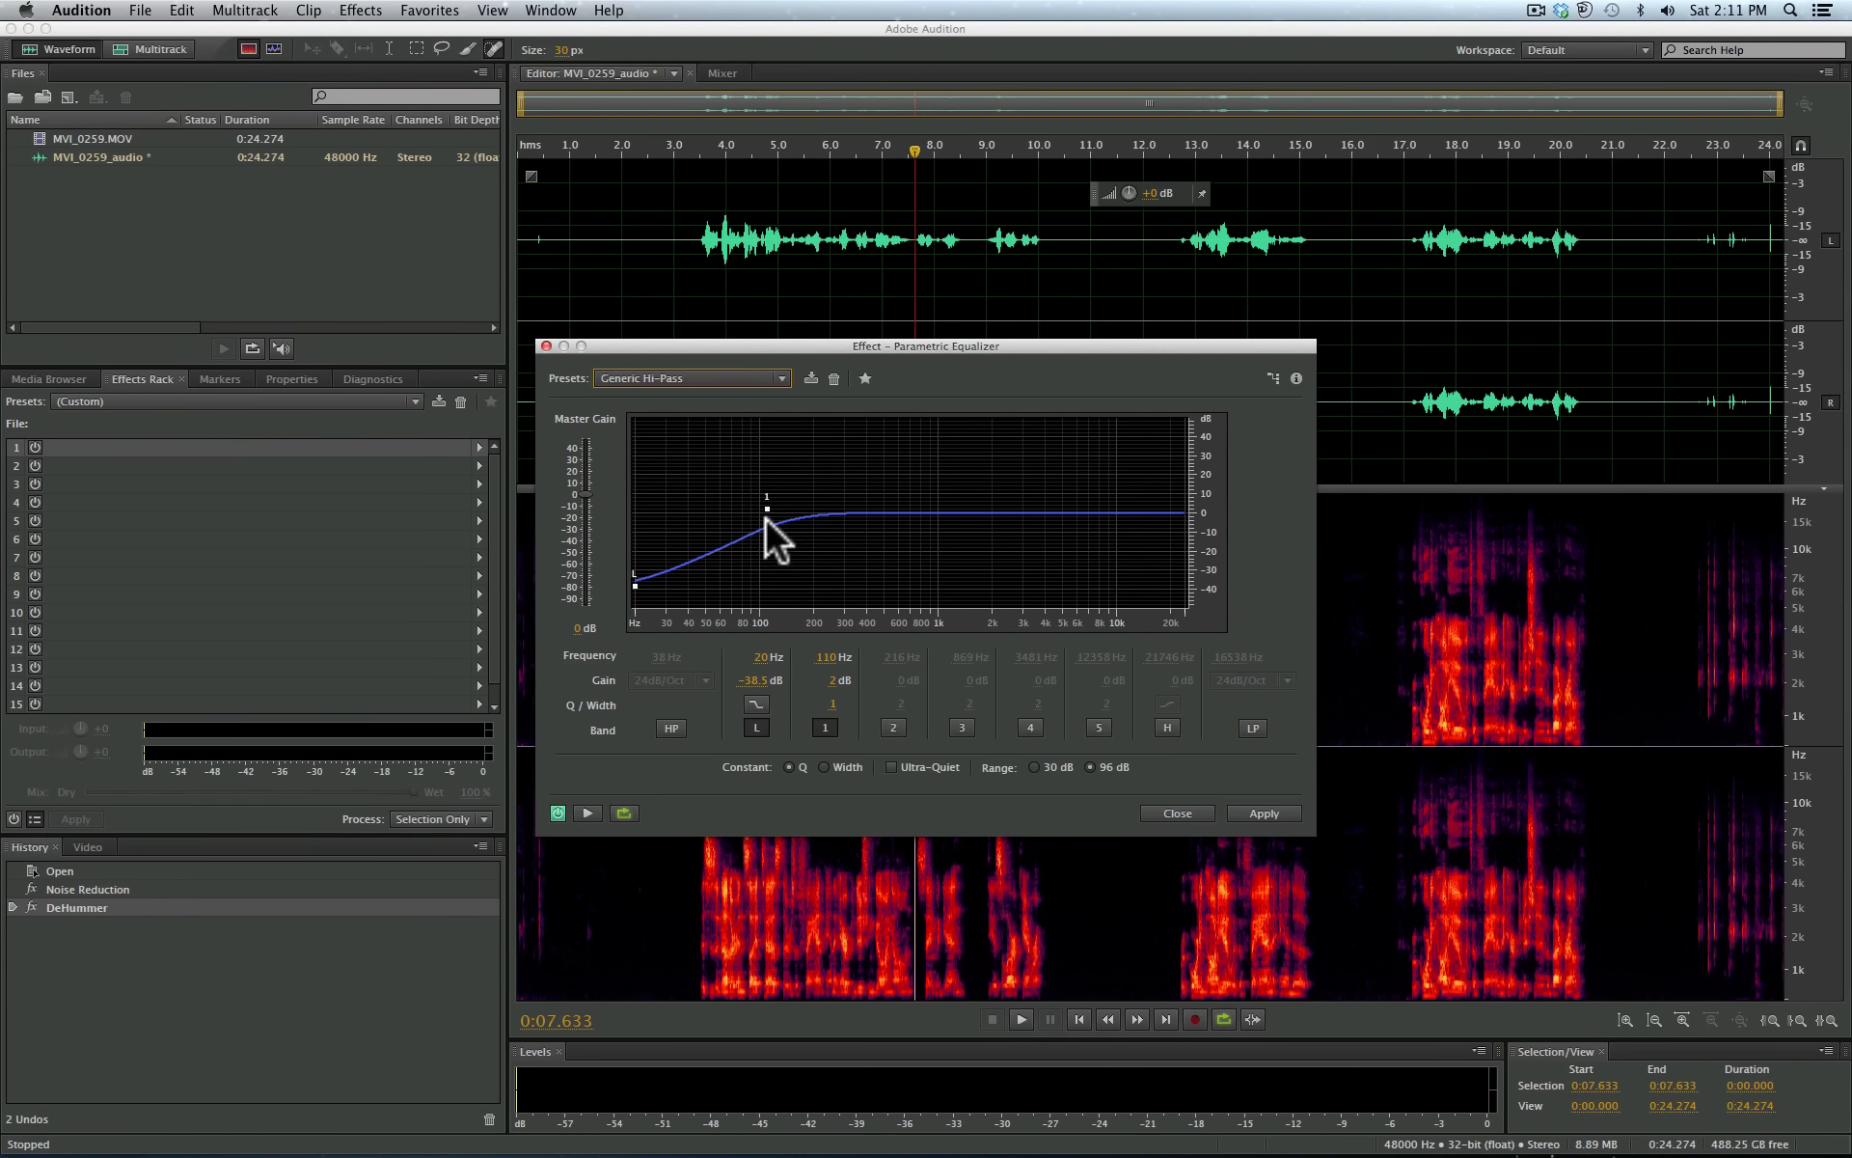
{"action": "mouse_move", "coordinate": [827, 657]}
{"action": "left_mouse_down"}
{"action": "mouse_move", "coordinate": [789, 685]}
{"action": "mouse_move", "coordinate": [812, 683]}
{"action": "mouse_move", "coordinate": [750, 680]}
{"action": "mouse_move", "coordinate": [876, 670]}
{"action": "mouse_move", "coordinate": [831, 675]}
{"action": "mouse_move", "coordinate": [880, 702]}
{"action": "mouse_move", "coordinate": [828, 697]}
{"action": "left_mouse_up"}
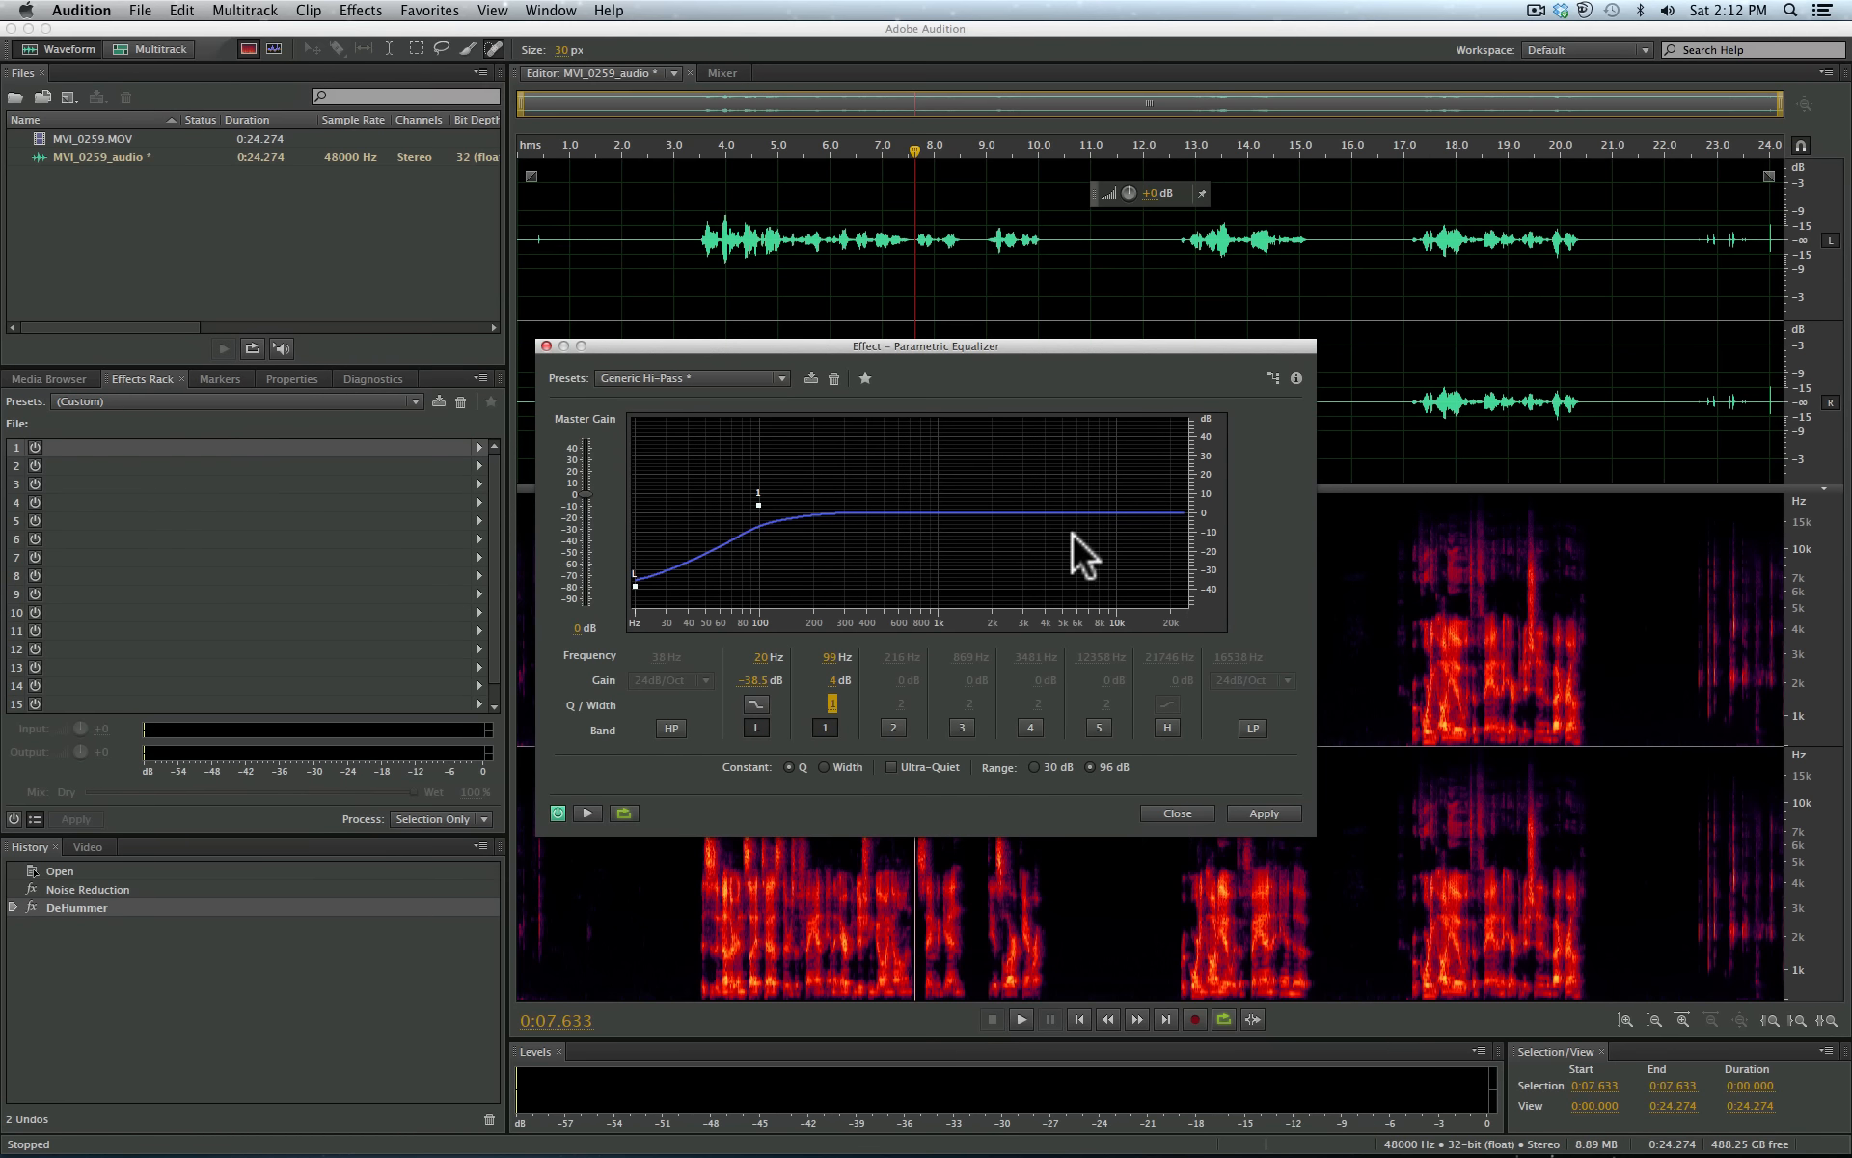
Step: Load the Generic Low-Pass preset, enable band L at 20 Hz with -34.8 dB gain, and preview the equalized audio
{"action": "left_click", "coordinate": [714, 379]}
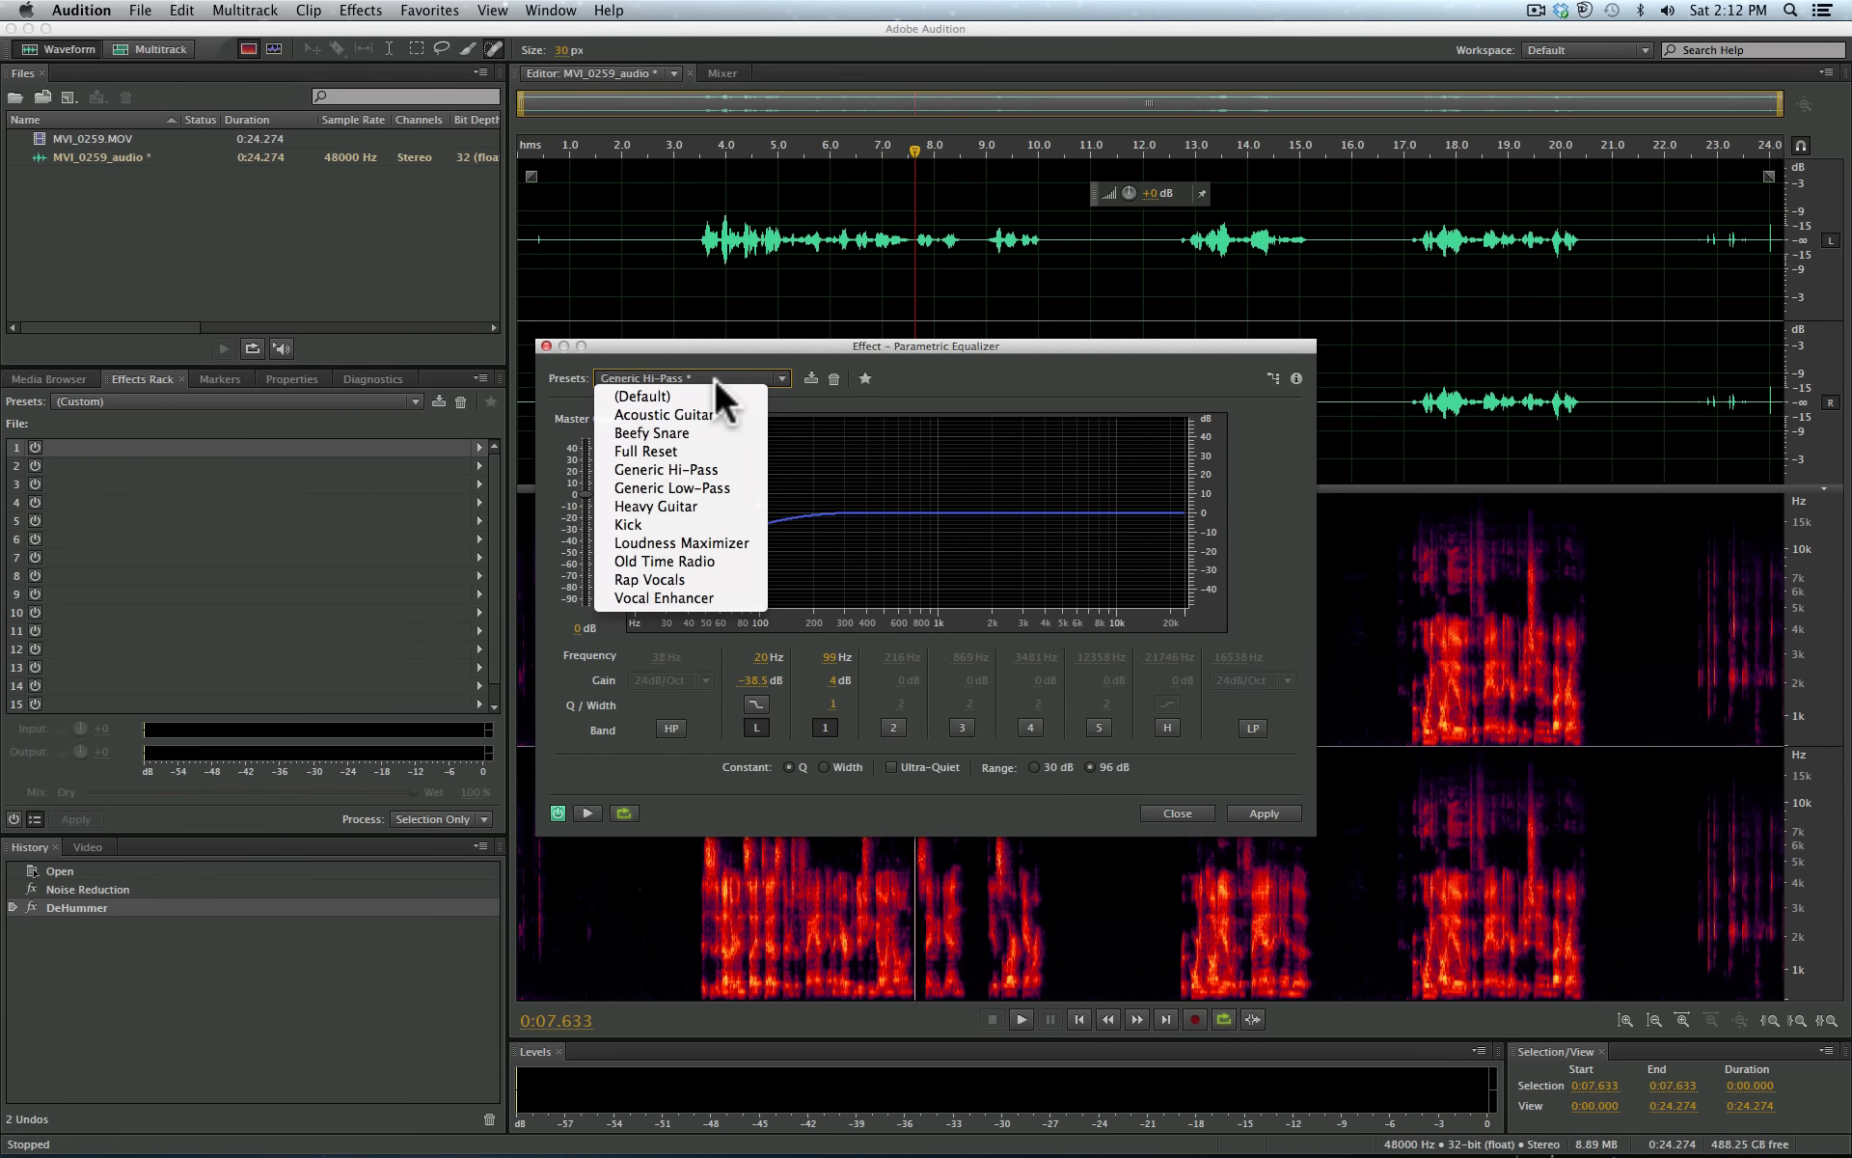
{"action": "left_click", "coordinate": [708, 487]}
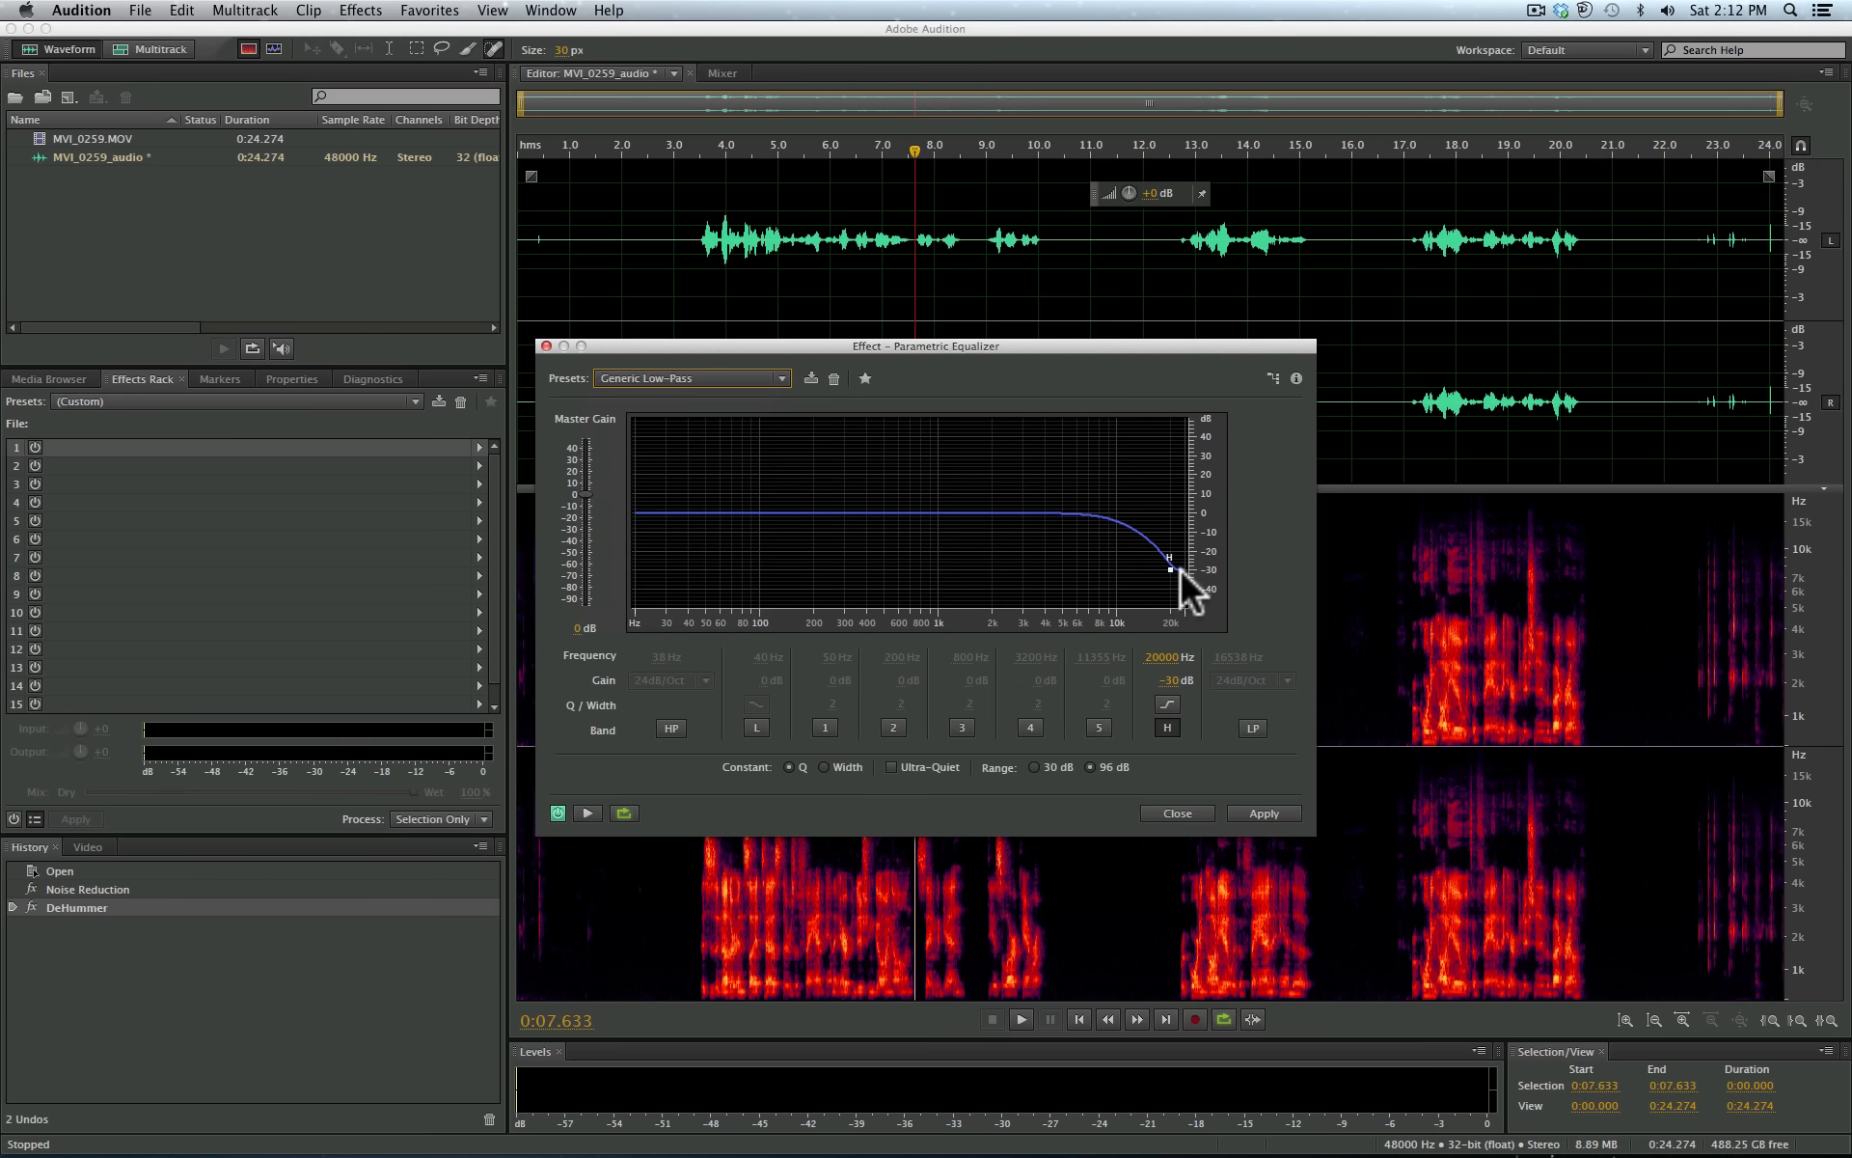
{"action": "left_click", "coordinate": [755, 726]}
{"action": "left_click_drag", "start_coordinate": [768, 682], "coordinate": [628, 682]}
{"action": "left_click_drag", "start_coordinate": [763, 662], "coordinate": [702, 665]}
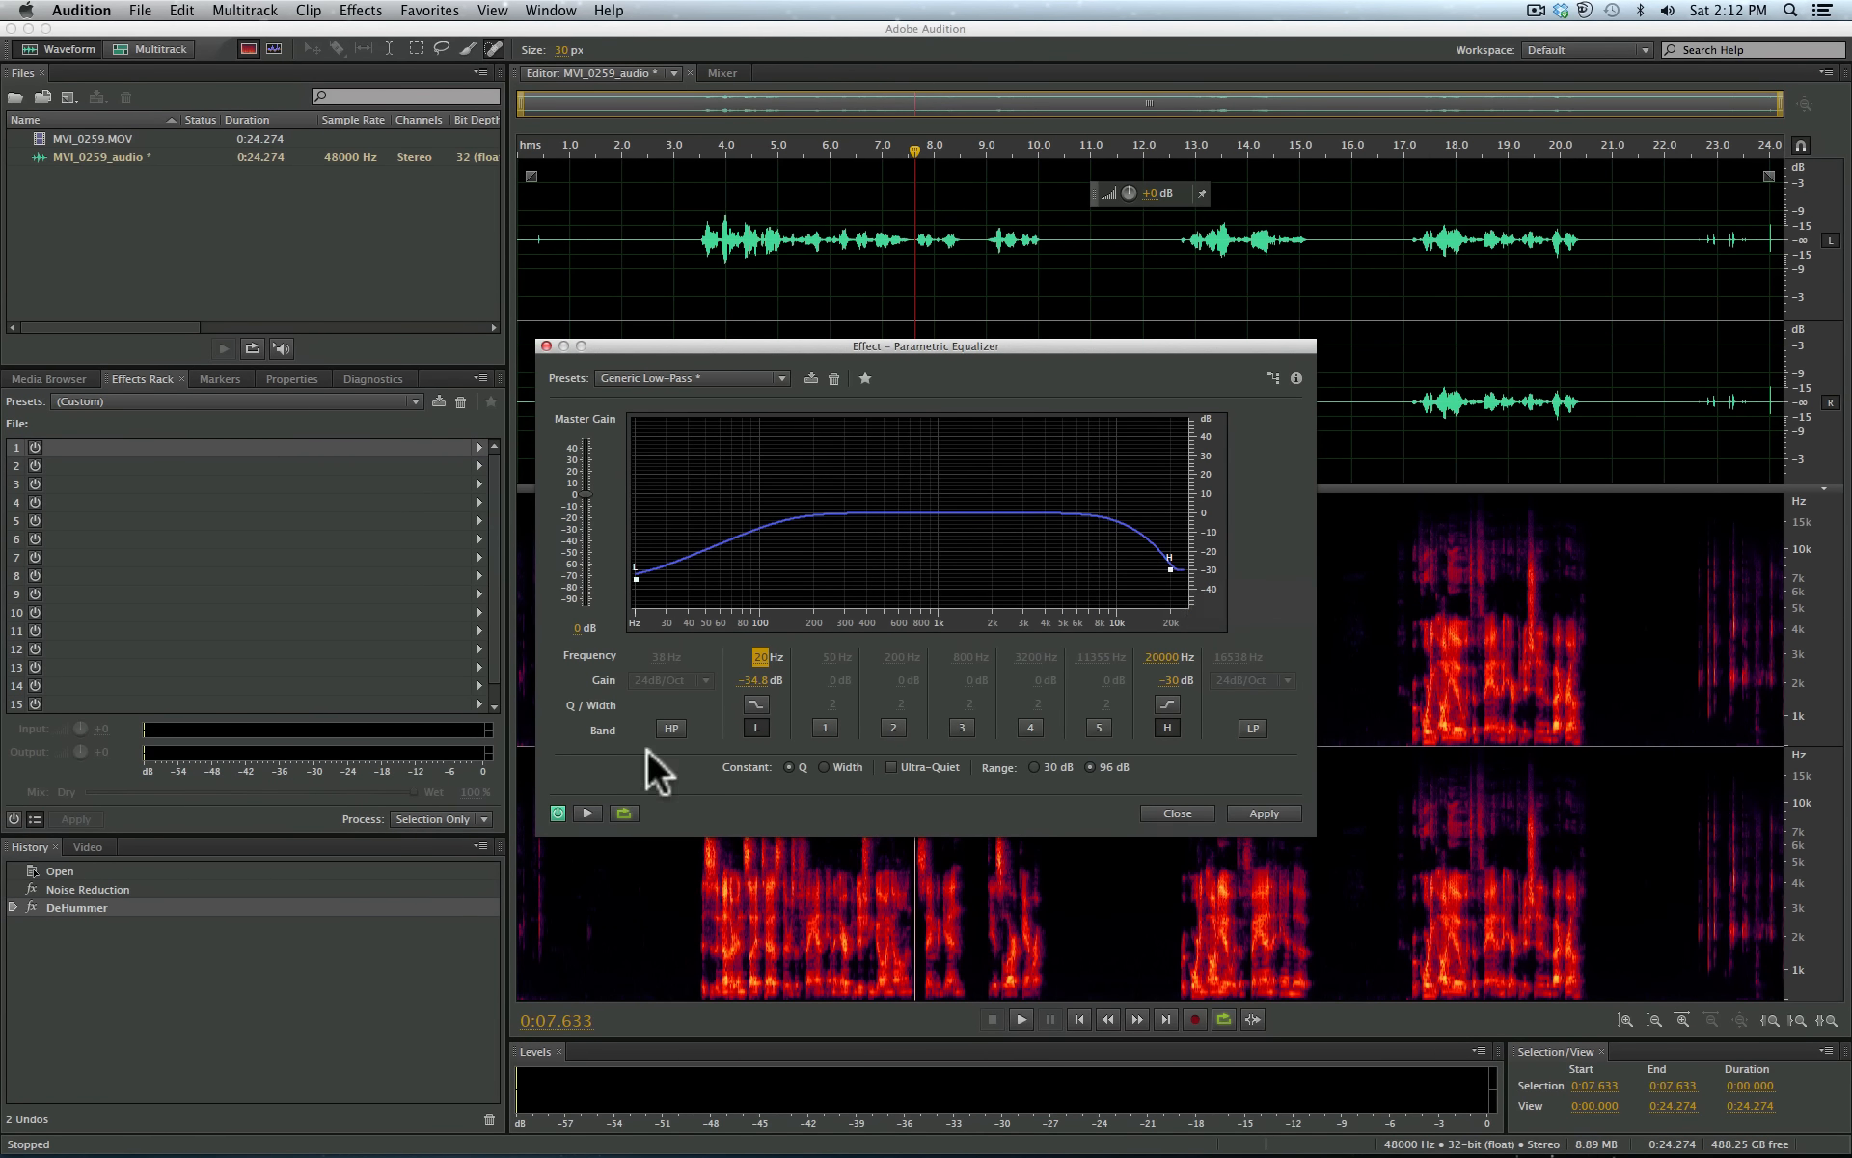
{"action": "key", "text": "space"}
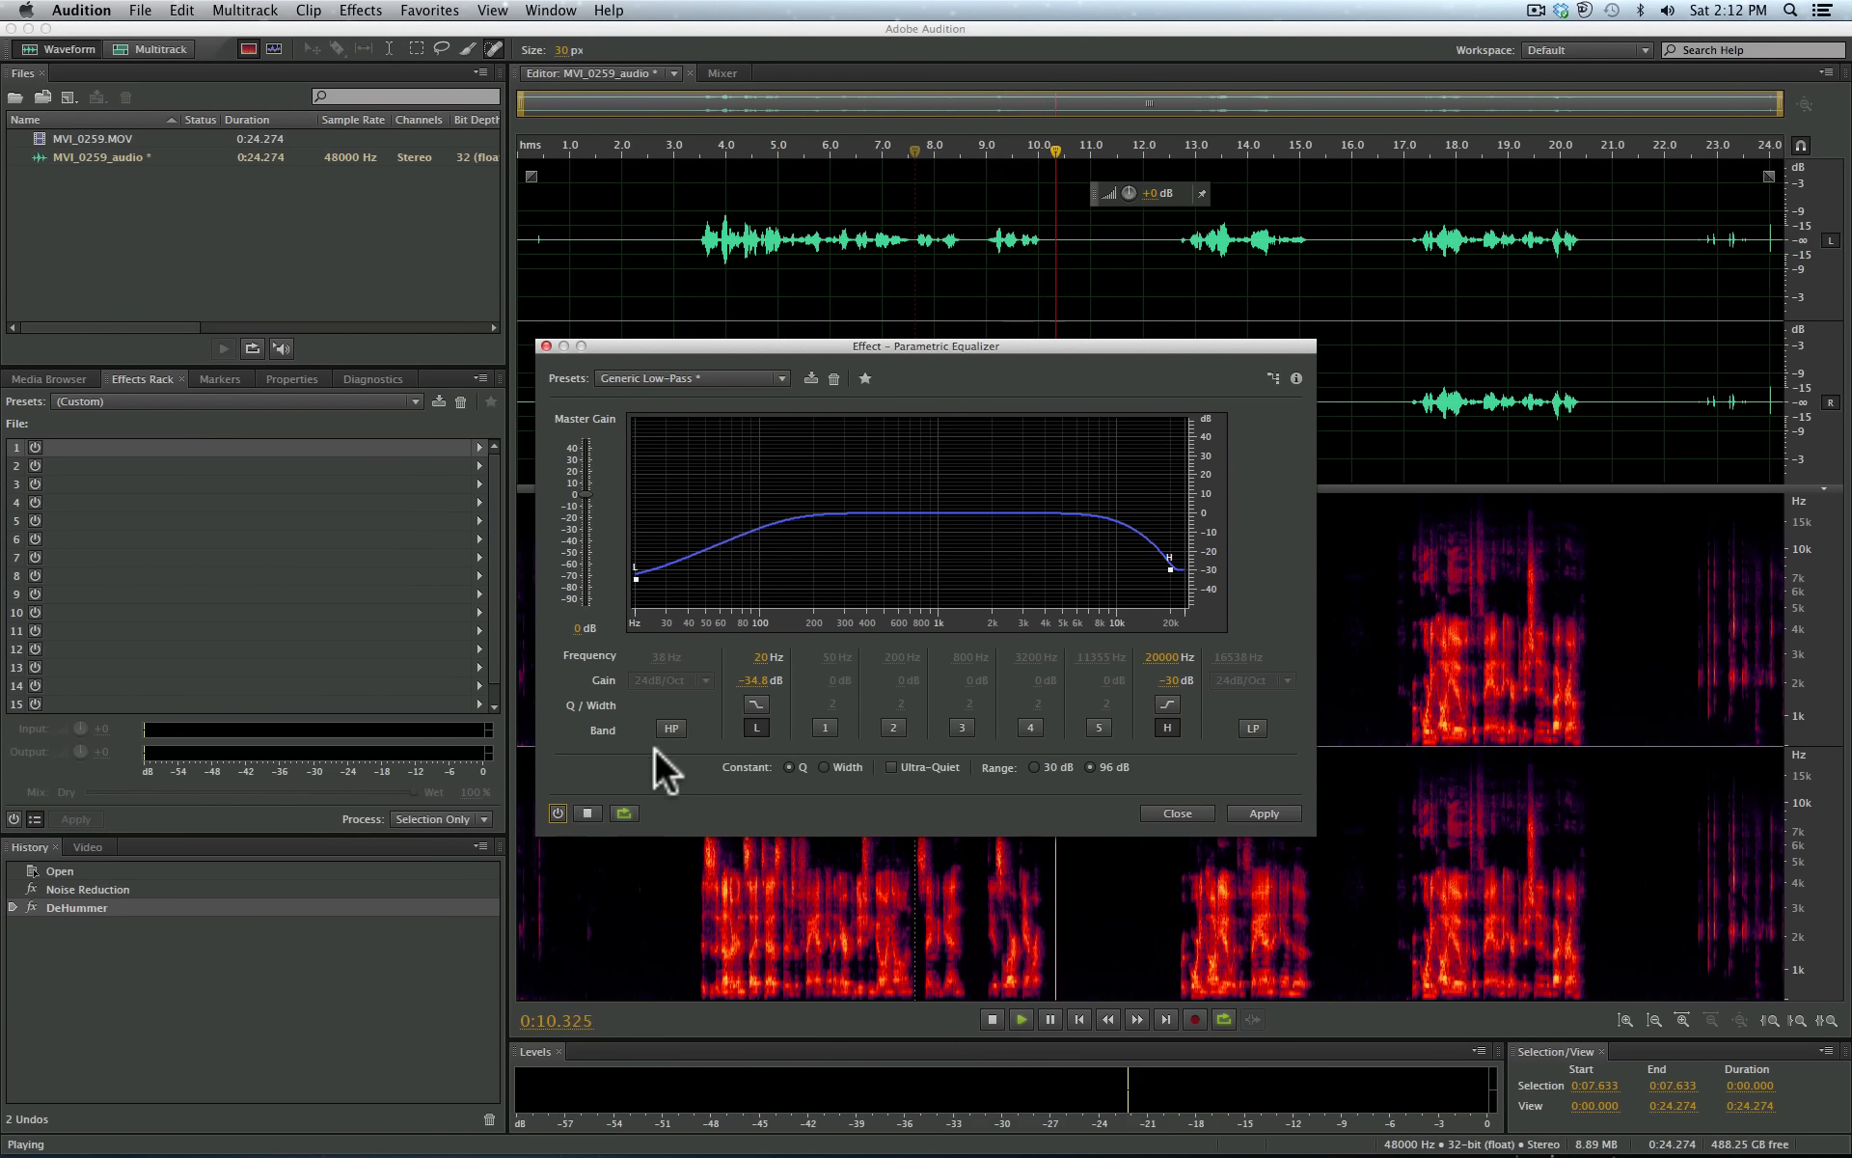
{"action": "key", "text": "space"}
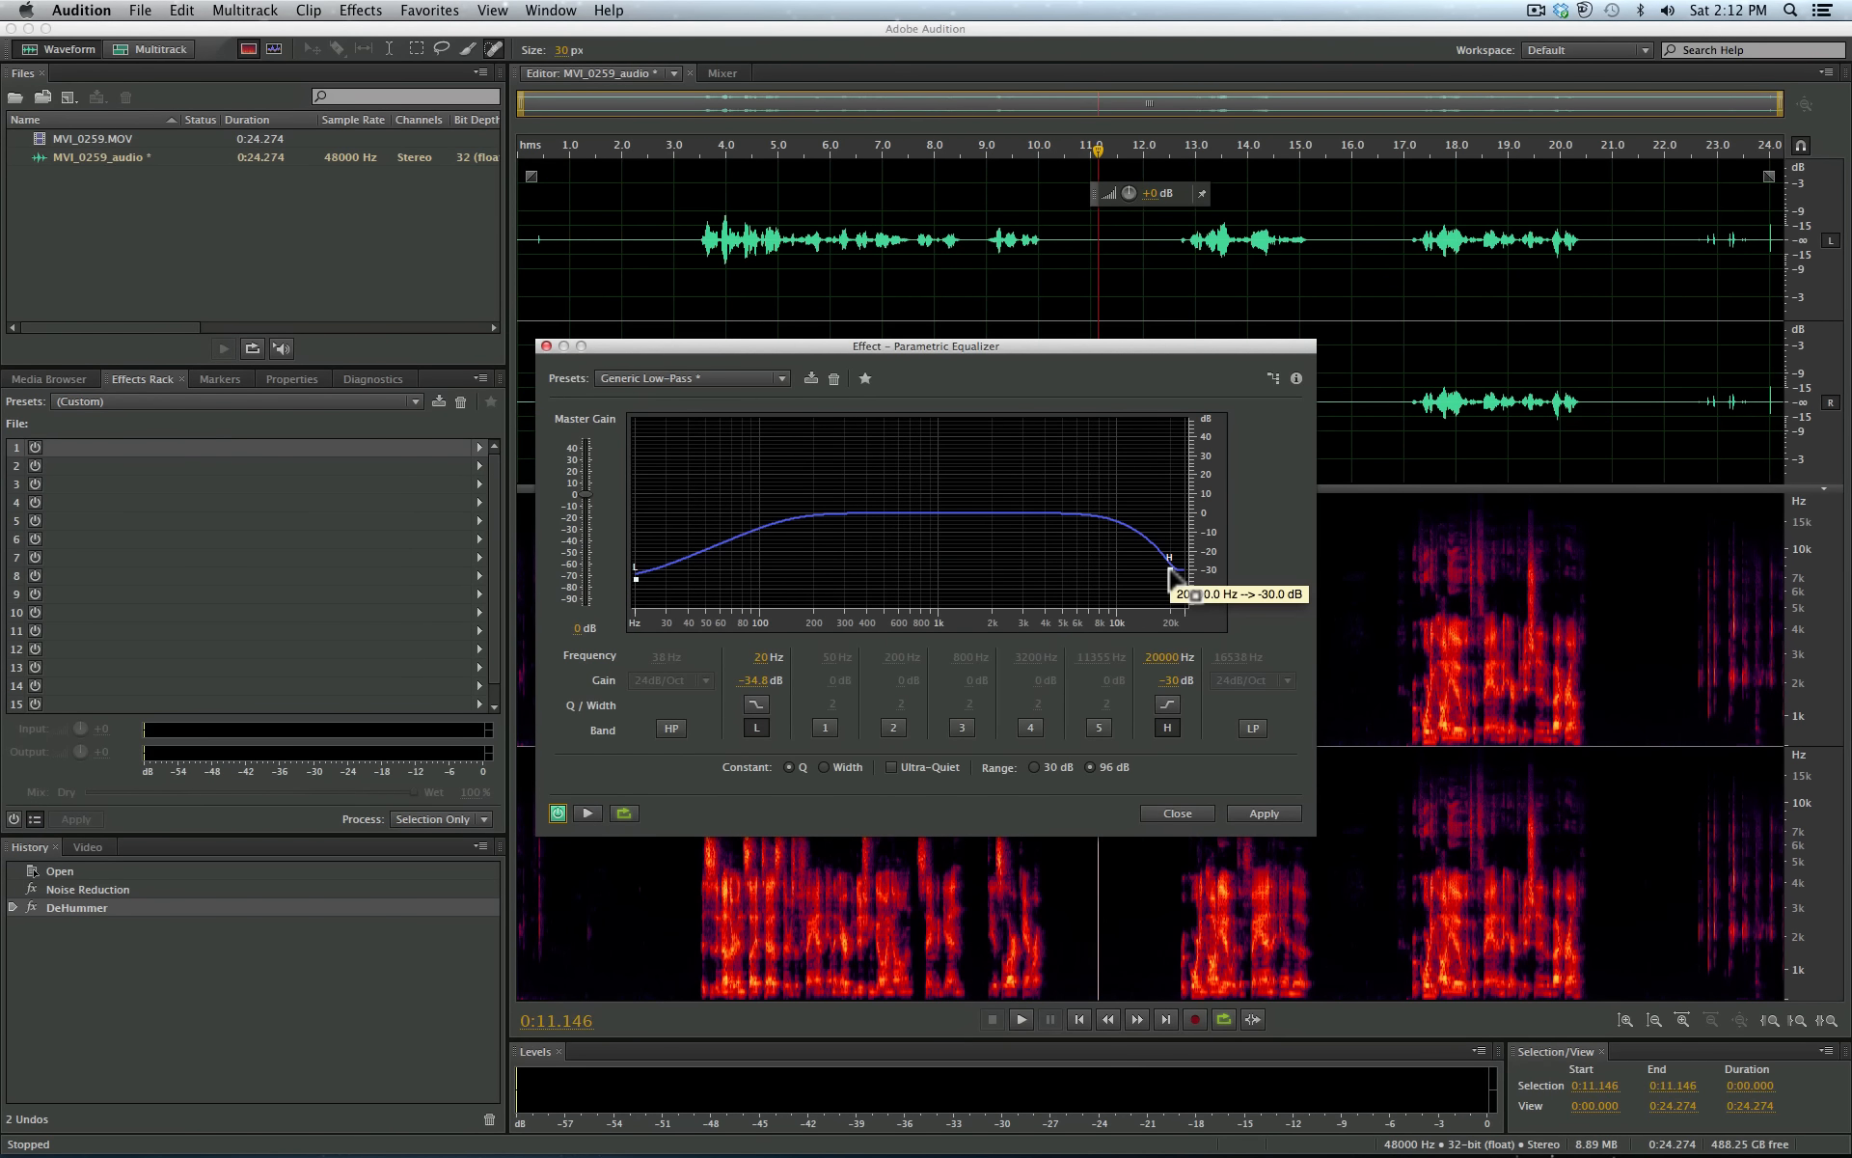
Step: Lower band H to -48 dB gain at 18254 Hz and preview the equalized audio
{"action": "mouse_move", "coordinate": [1171, 572]}
{"action": "left_mouse_down"}
{"action": "mouse_move", "coordinate": [1176, 598]}
{"action": "mouse_move", "coordinate": [1095, 579]}
{"action": "mouse_move", "coordinate": [1029, 599]}
{"action": "mouse_move", "coordinate": [1166, 620]}
{"action": "mouse_move", "coordinate": [1104, 619]}
{"action": "mouse_move", "coordinate": [1197, 610]}
{"action": "mouse_move", "coordinate": [1161, 610]}
{"action": "left_mouse_up"}
{"action": "key", "text": "space"}
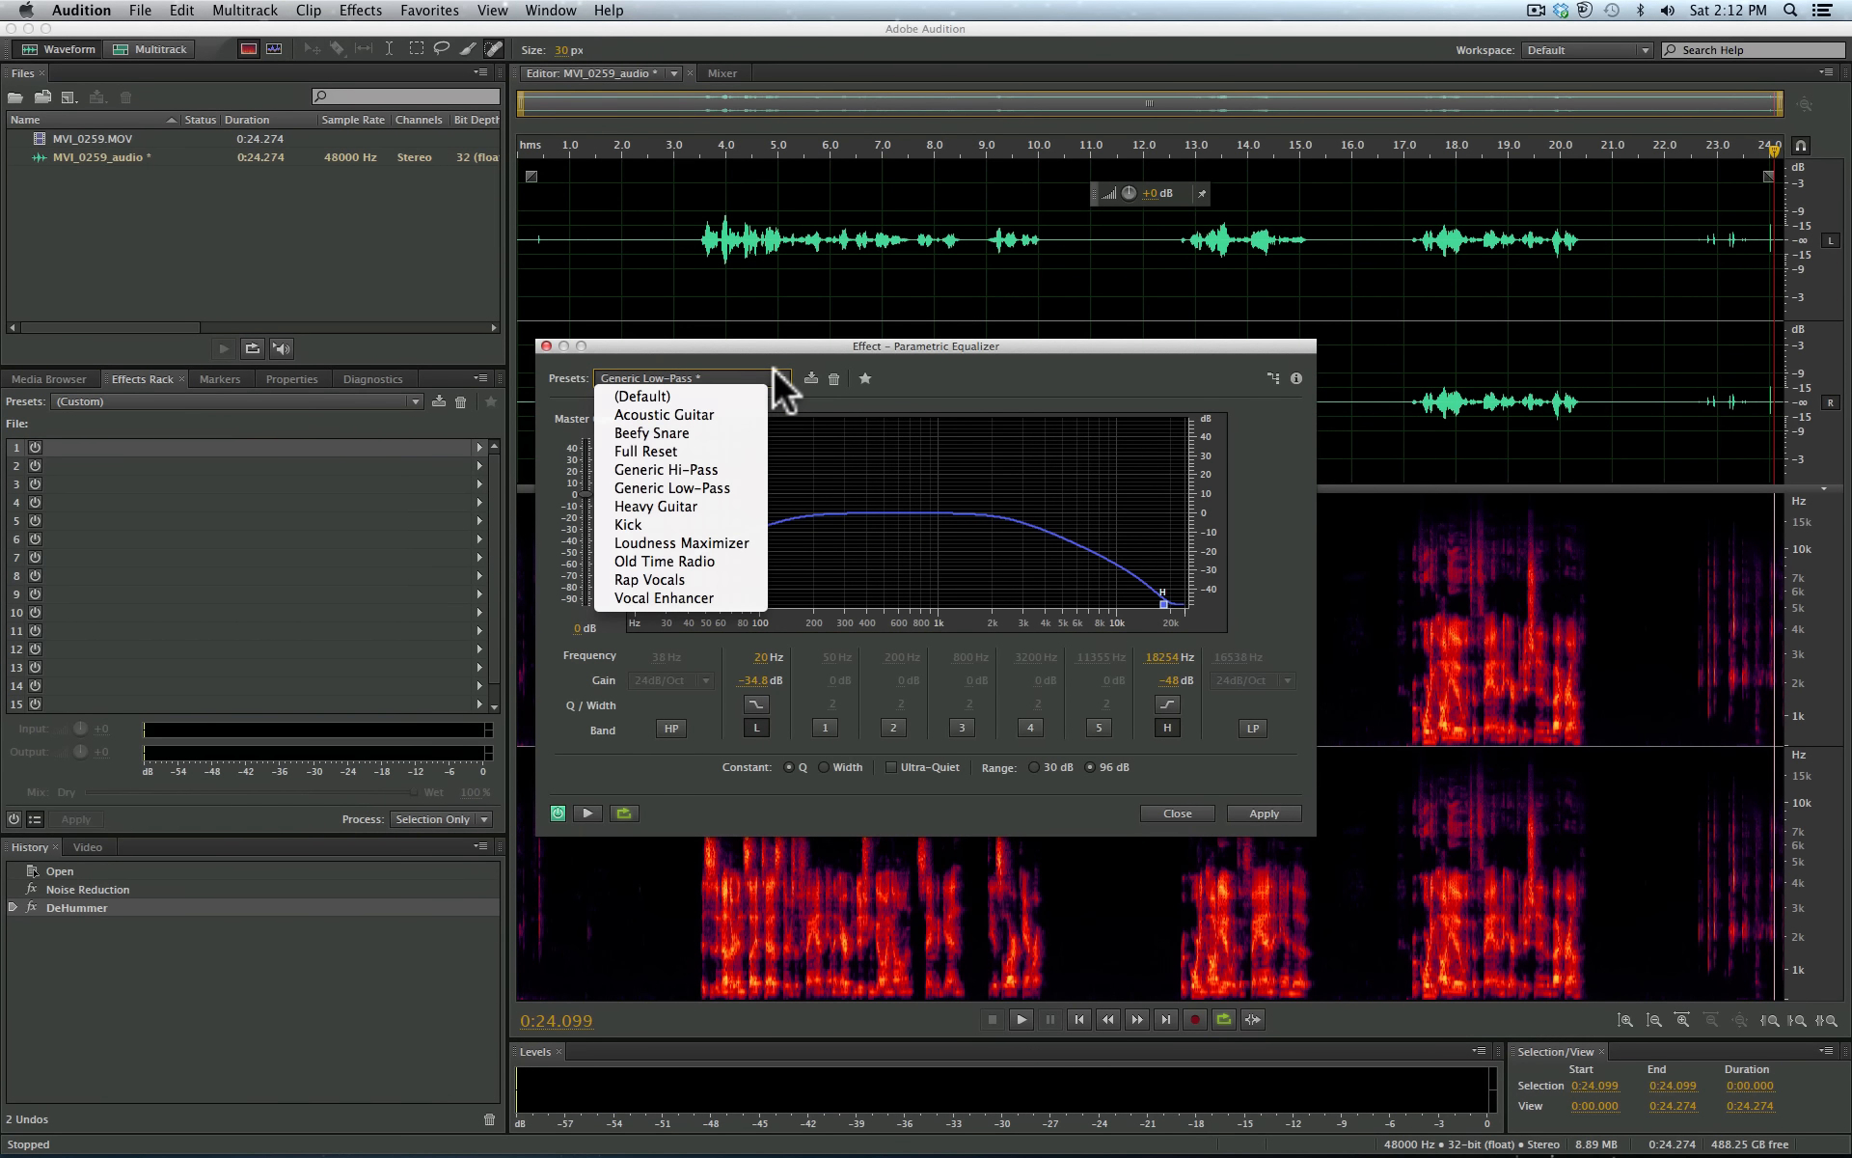
Step: Load the Vocal Enhancer equalizer preset and preview it on the audio
{"action": "left_click", "coordinate": [678, 595]}
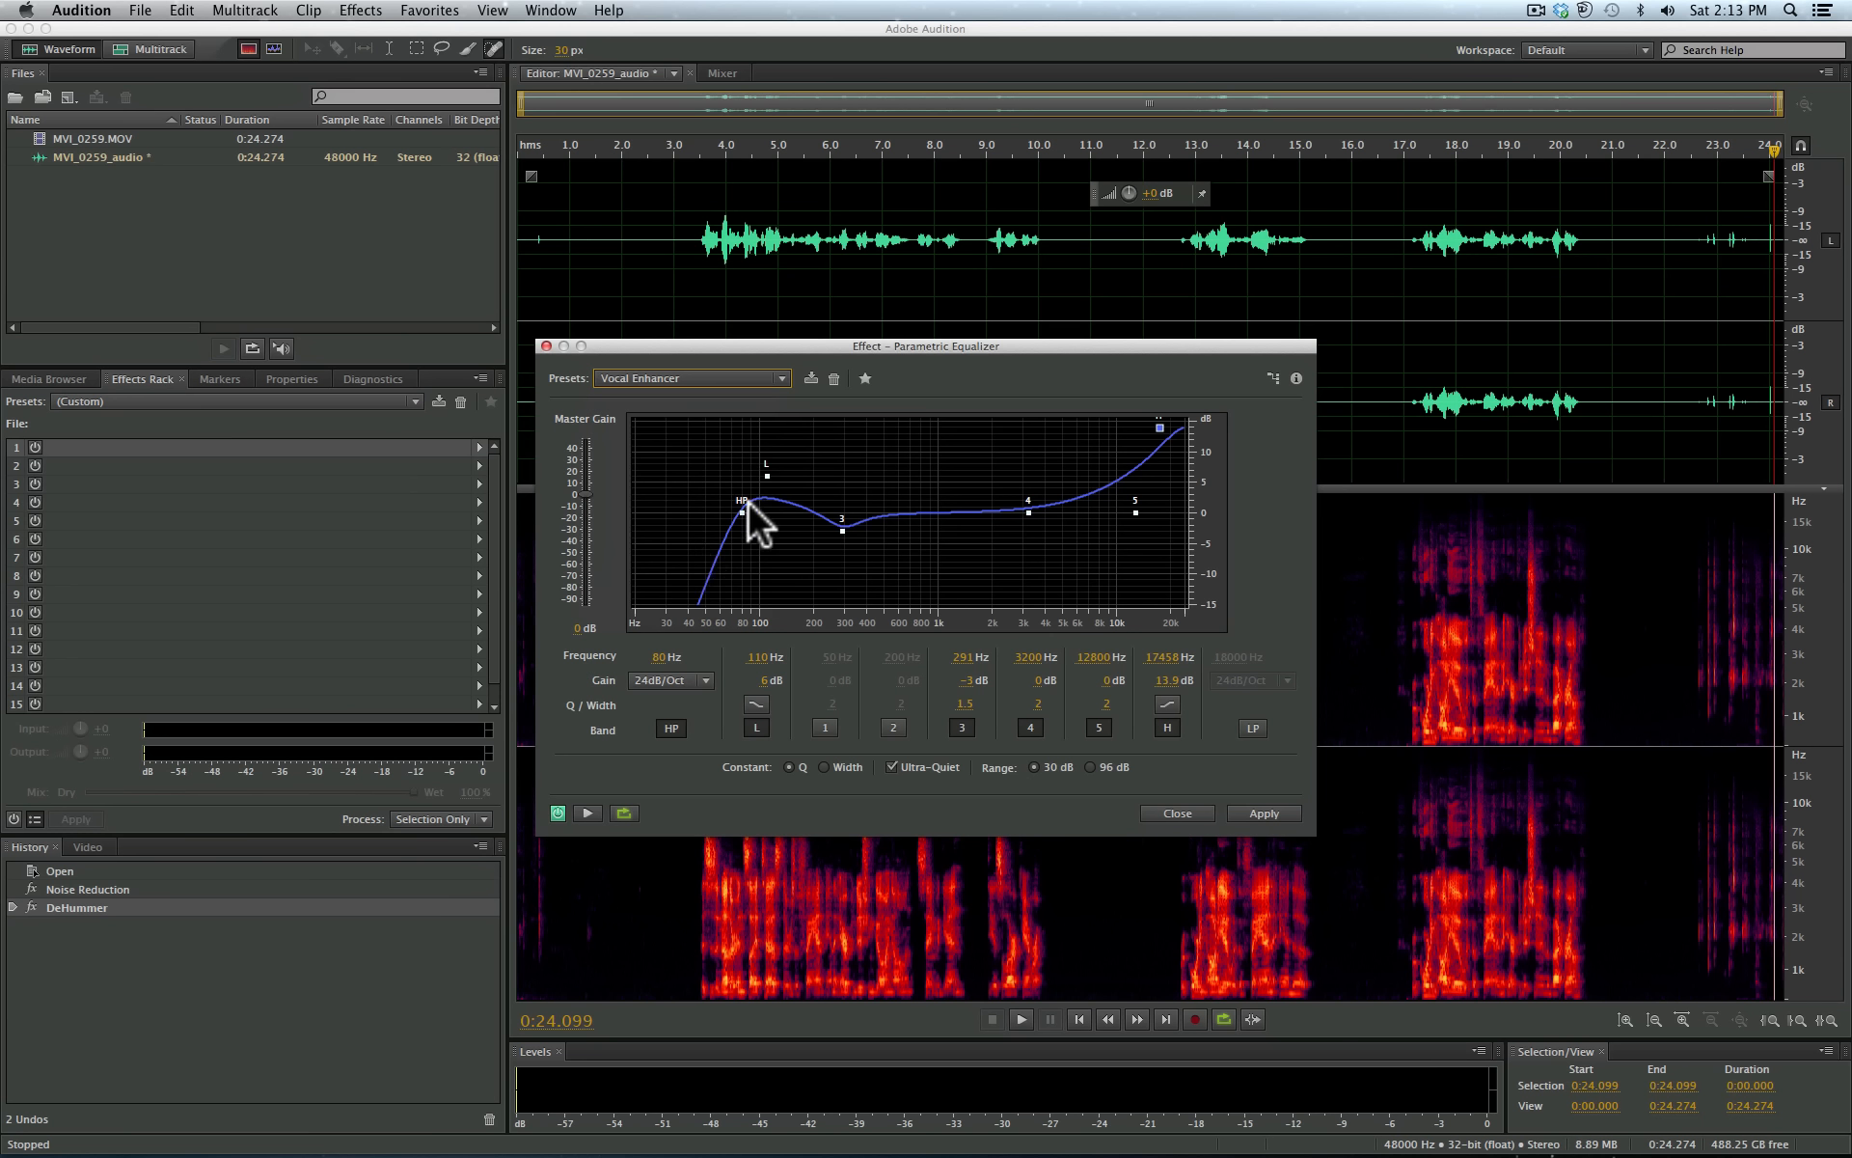
{"action": "mouse_move", "coordinate": [843, 529]}
{"action": "left_click", "coordinate": [588, 813]}
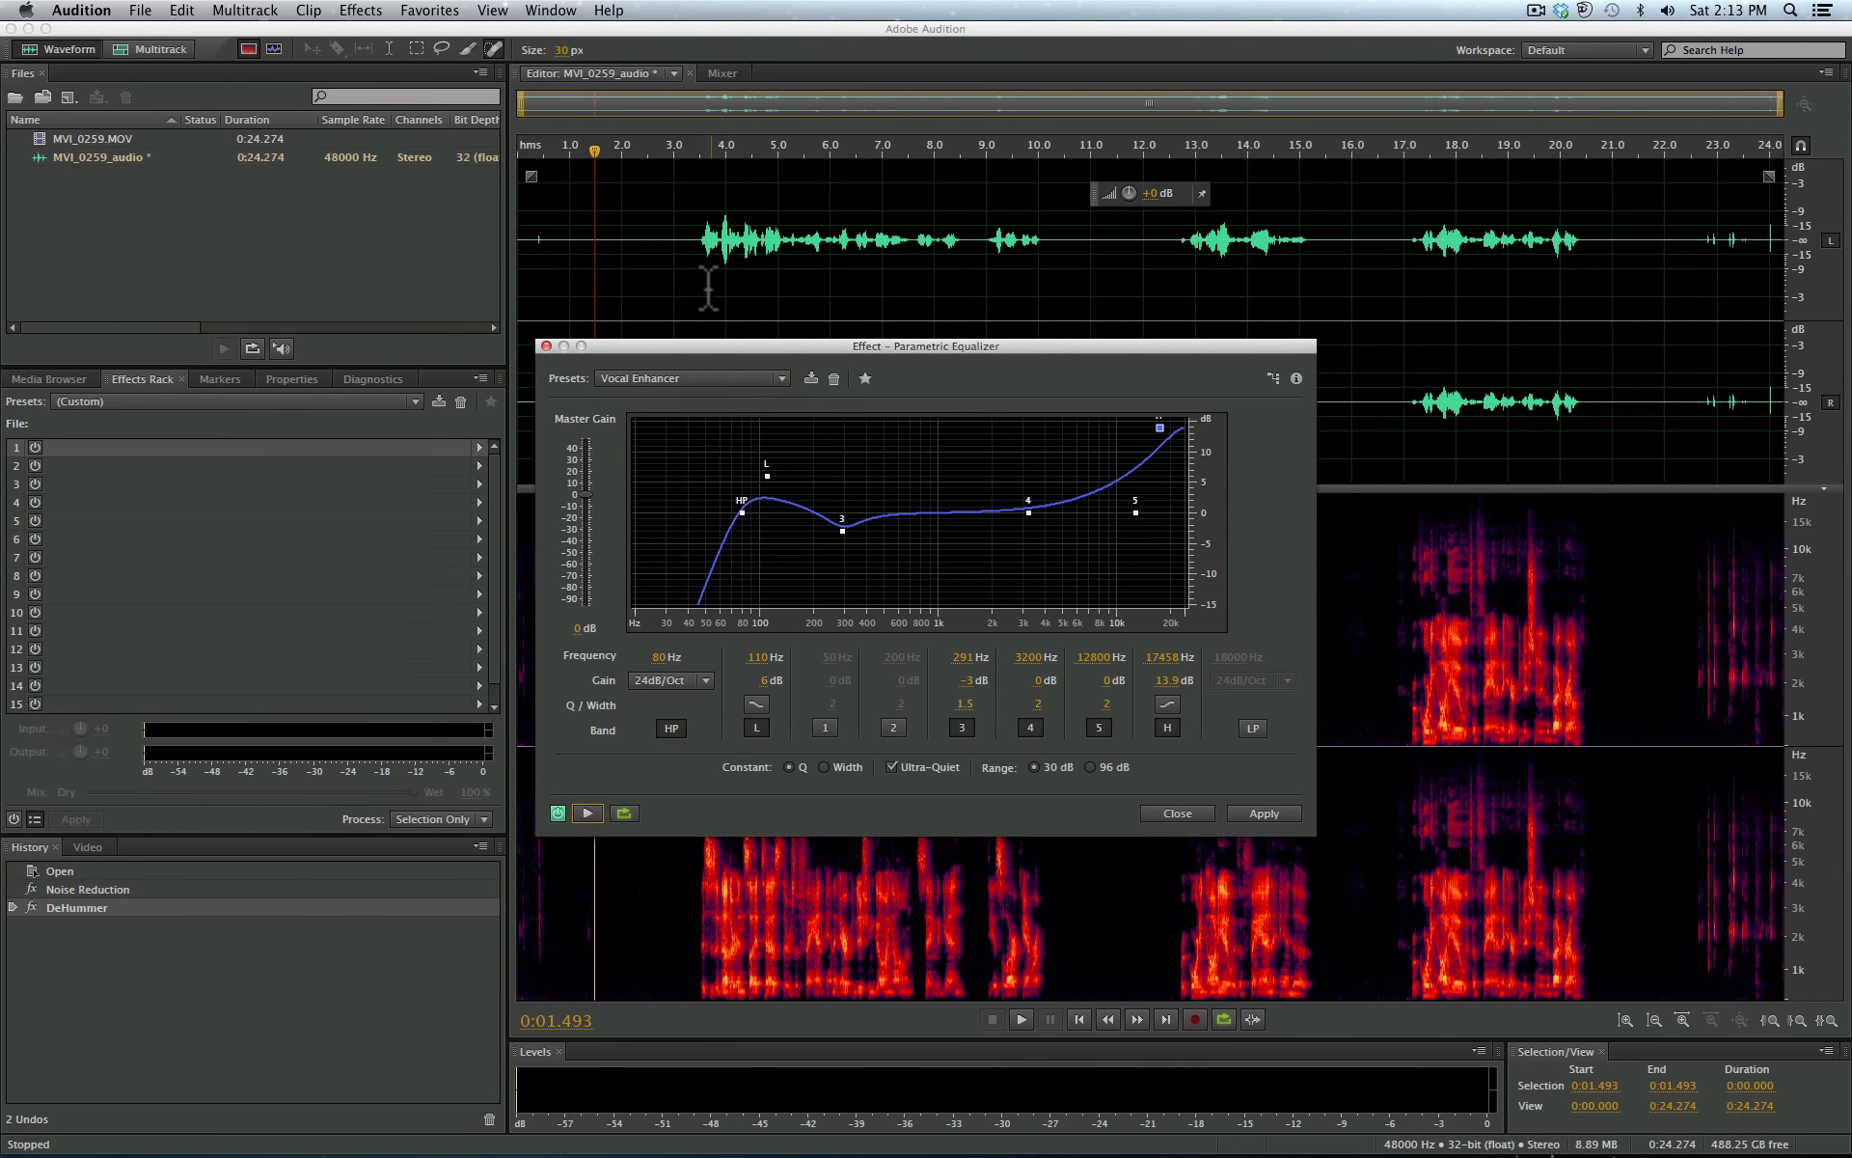
Step: Select the speech from about 3.4 to 10 seconds and compare playback with the equalizer bypassed and enabled
{"action": "left_click_drag", "start_coordinate": [697, 246], "coordinate": [1038, 253]}
{"action": "key", "text": "space"}
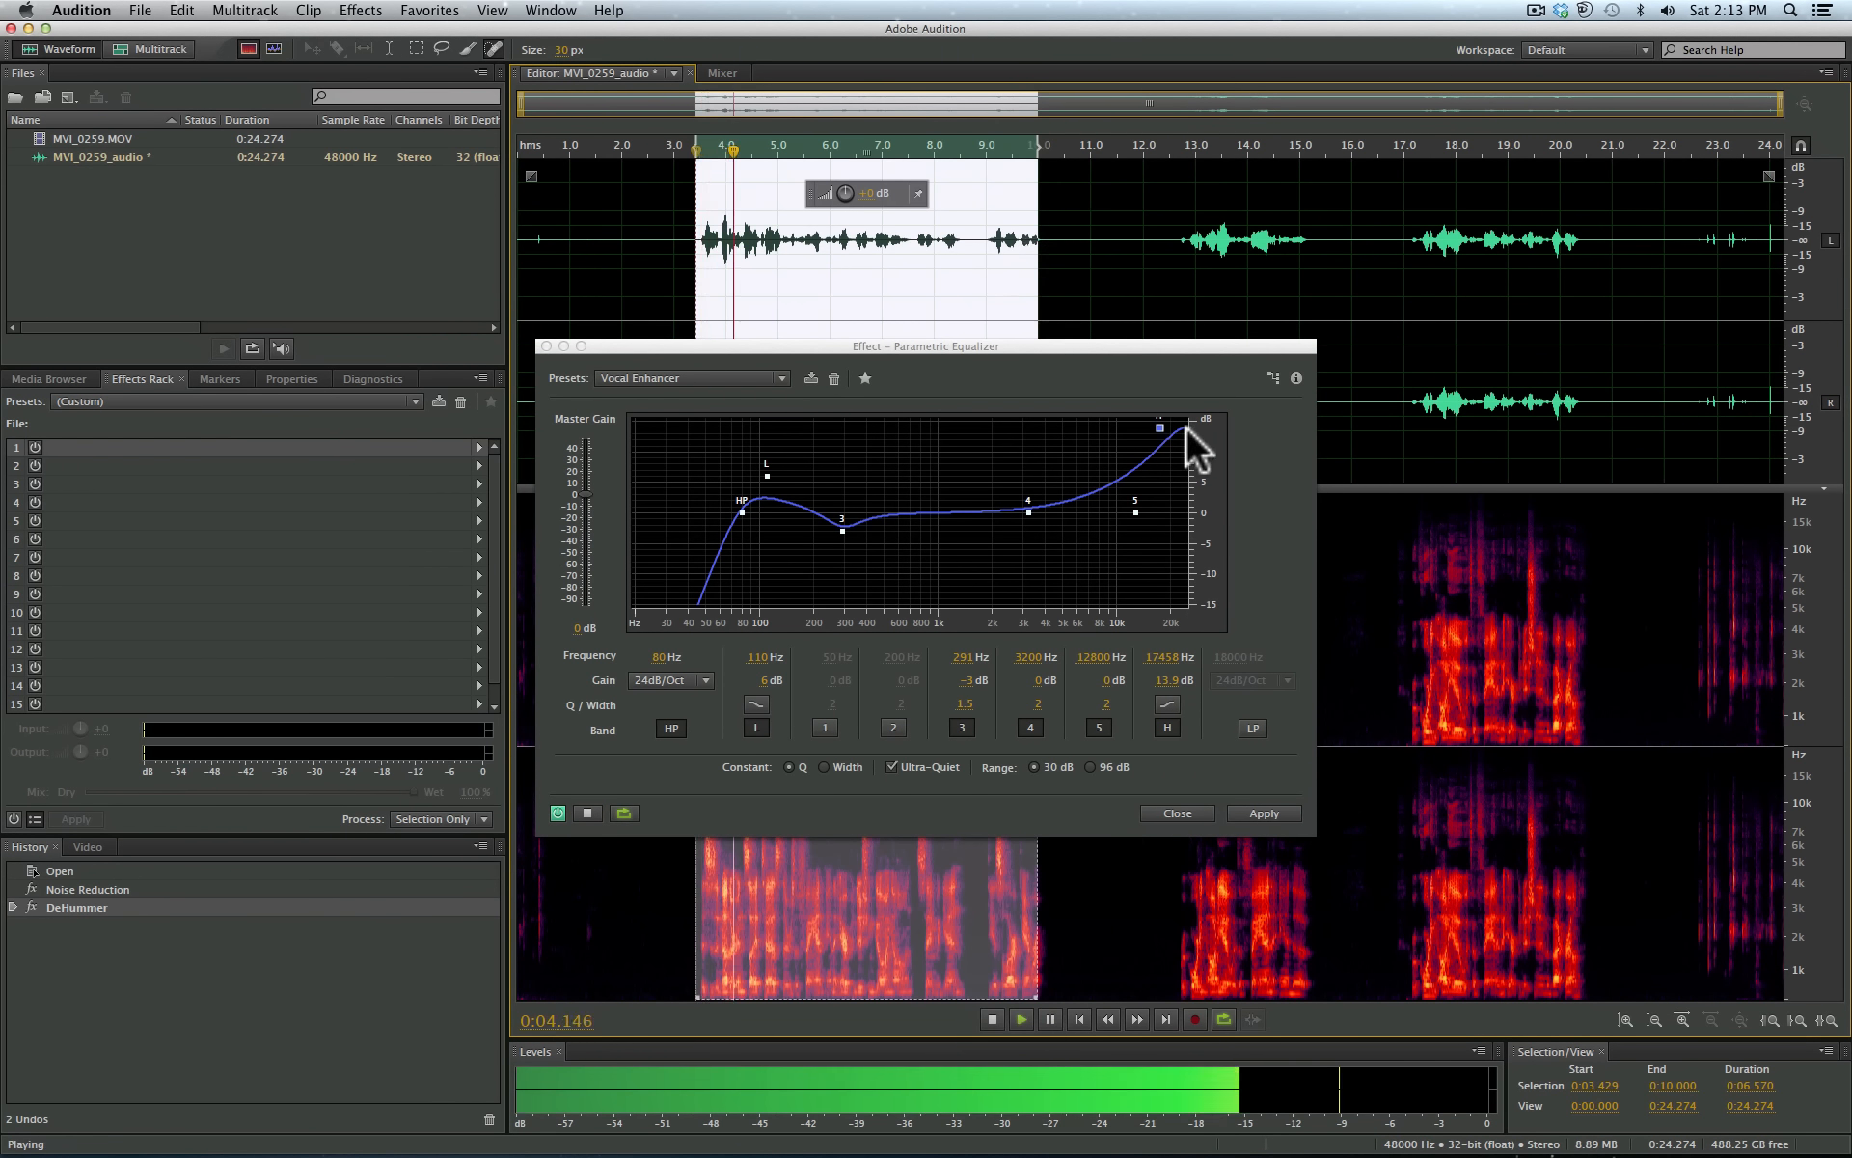
{"action": "left_click", "coordinate": [559, 810]}
{"action": "left_click", "coordinate": [558, 811]}
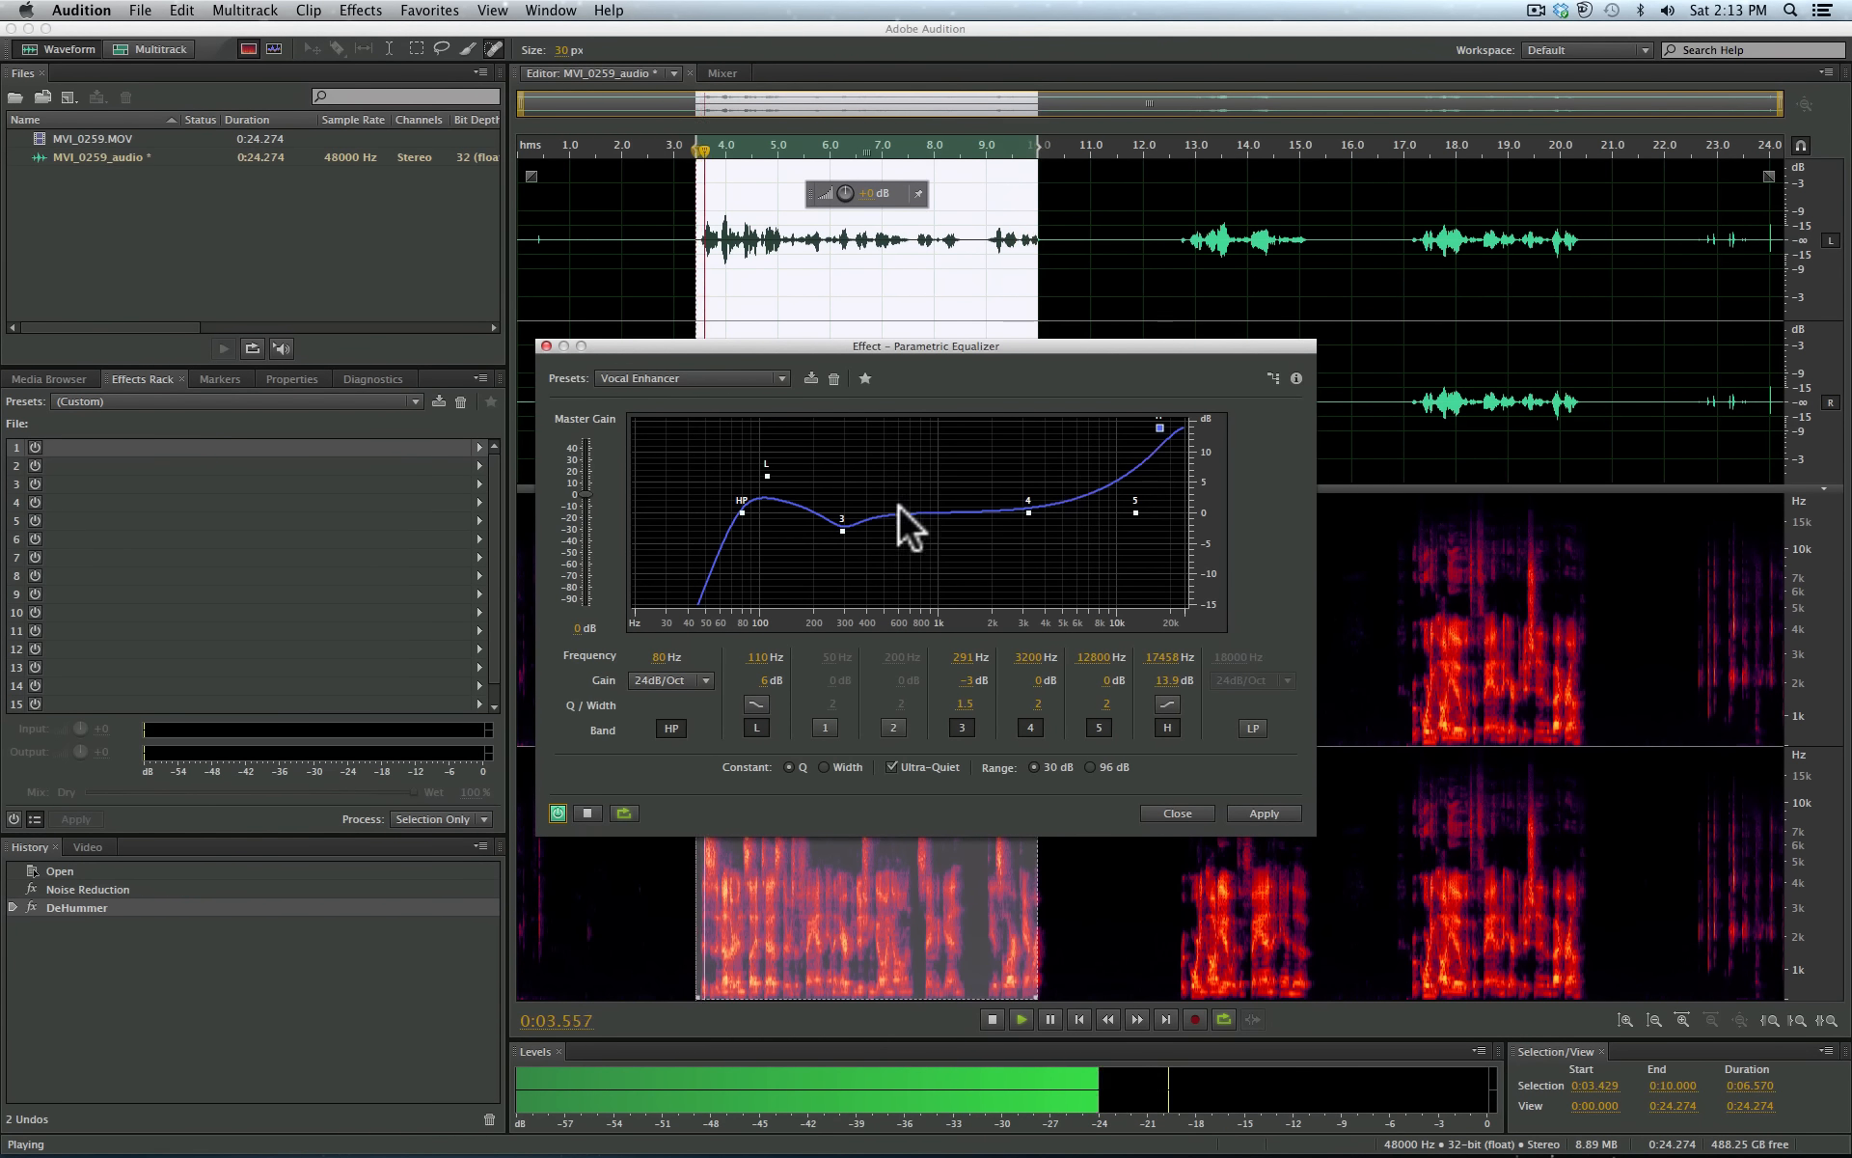
{"action": "key", "text": "space"}
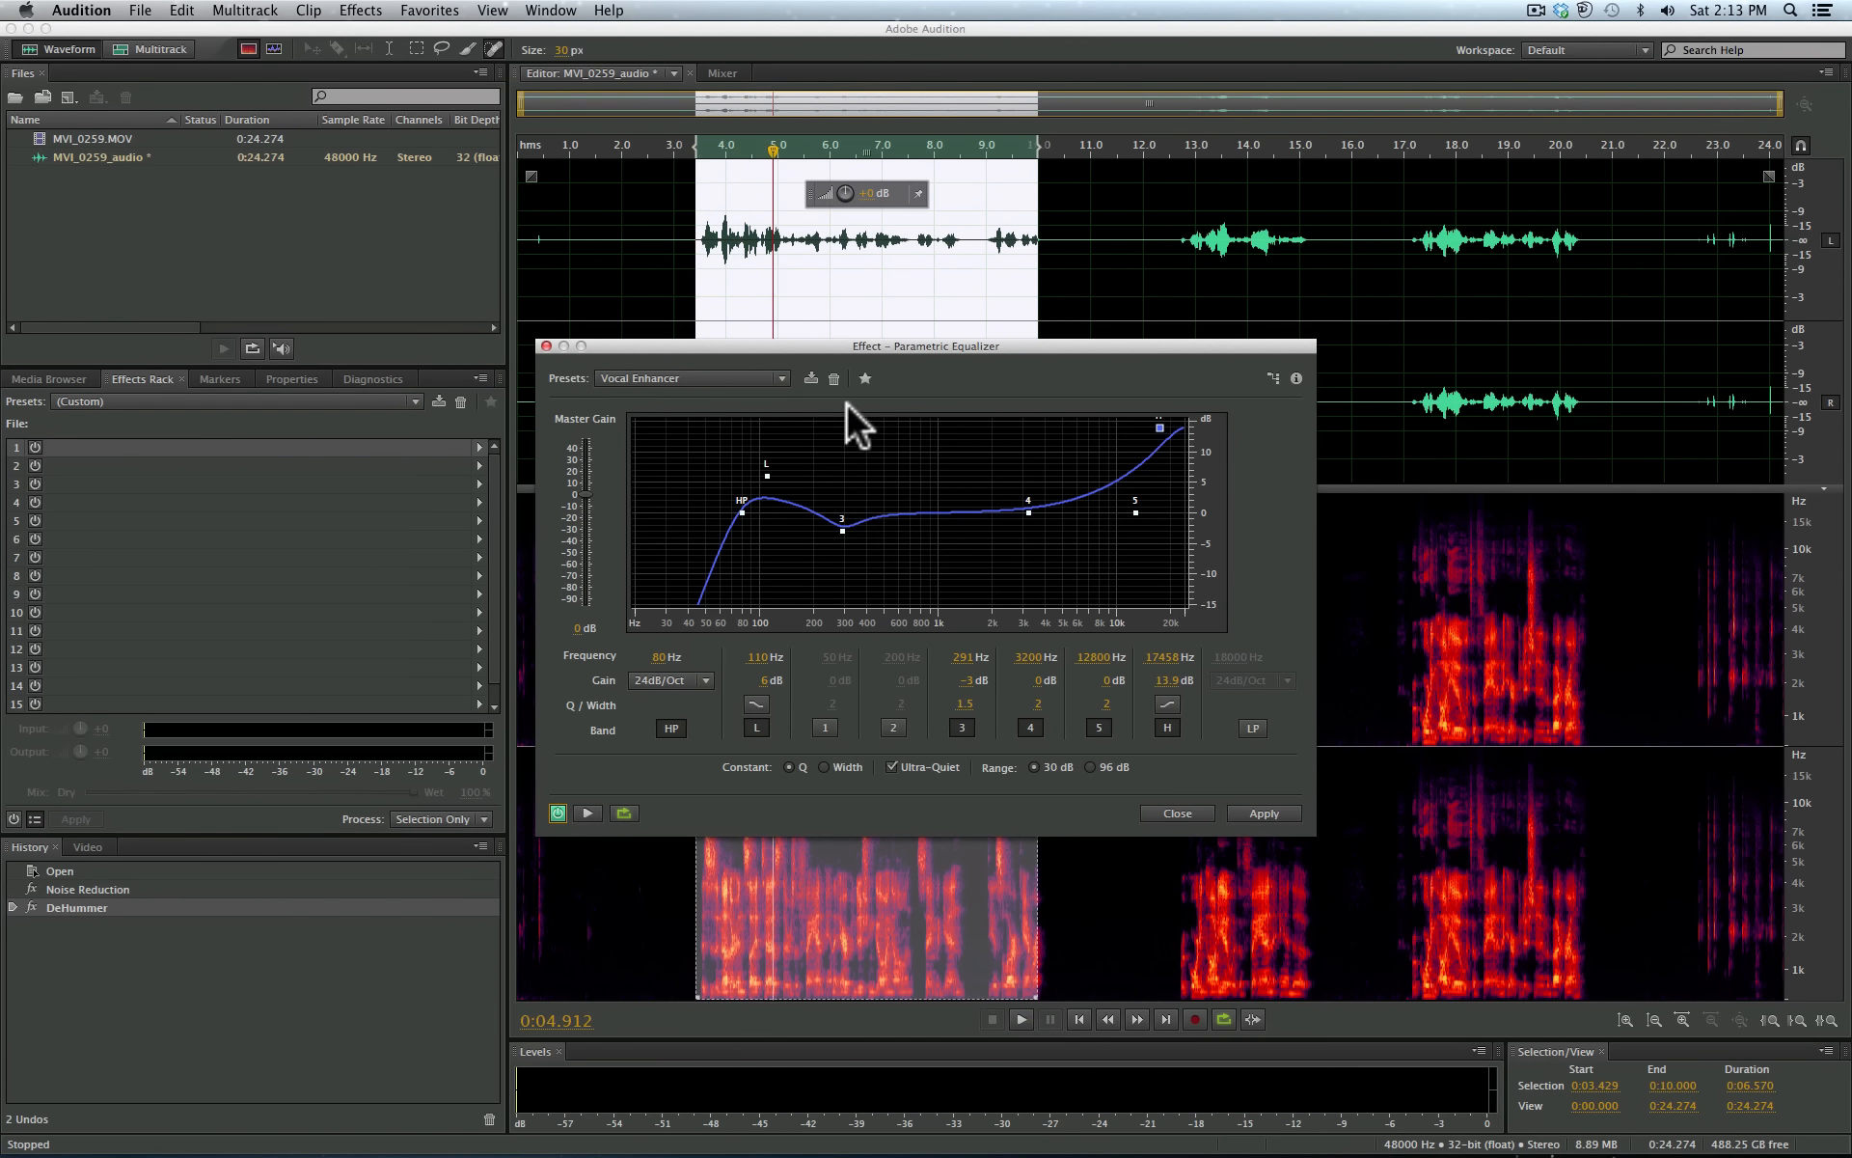
Step: Preview about 5.5 to 15.6 seconds while adjusting band 3 to 297 Hz with -2.7 dB gain, and close the equalizer without applying it
{"action": "left_click_drag", "start_coordinate": [889, 343], "coordinate": [1021, 429]}
{"action": "left_click_drag", "start_coordinate": [806, 289], "coordinate": [1333, 290]}
{"action": "key", "text": "space"}
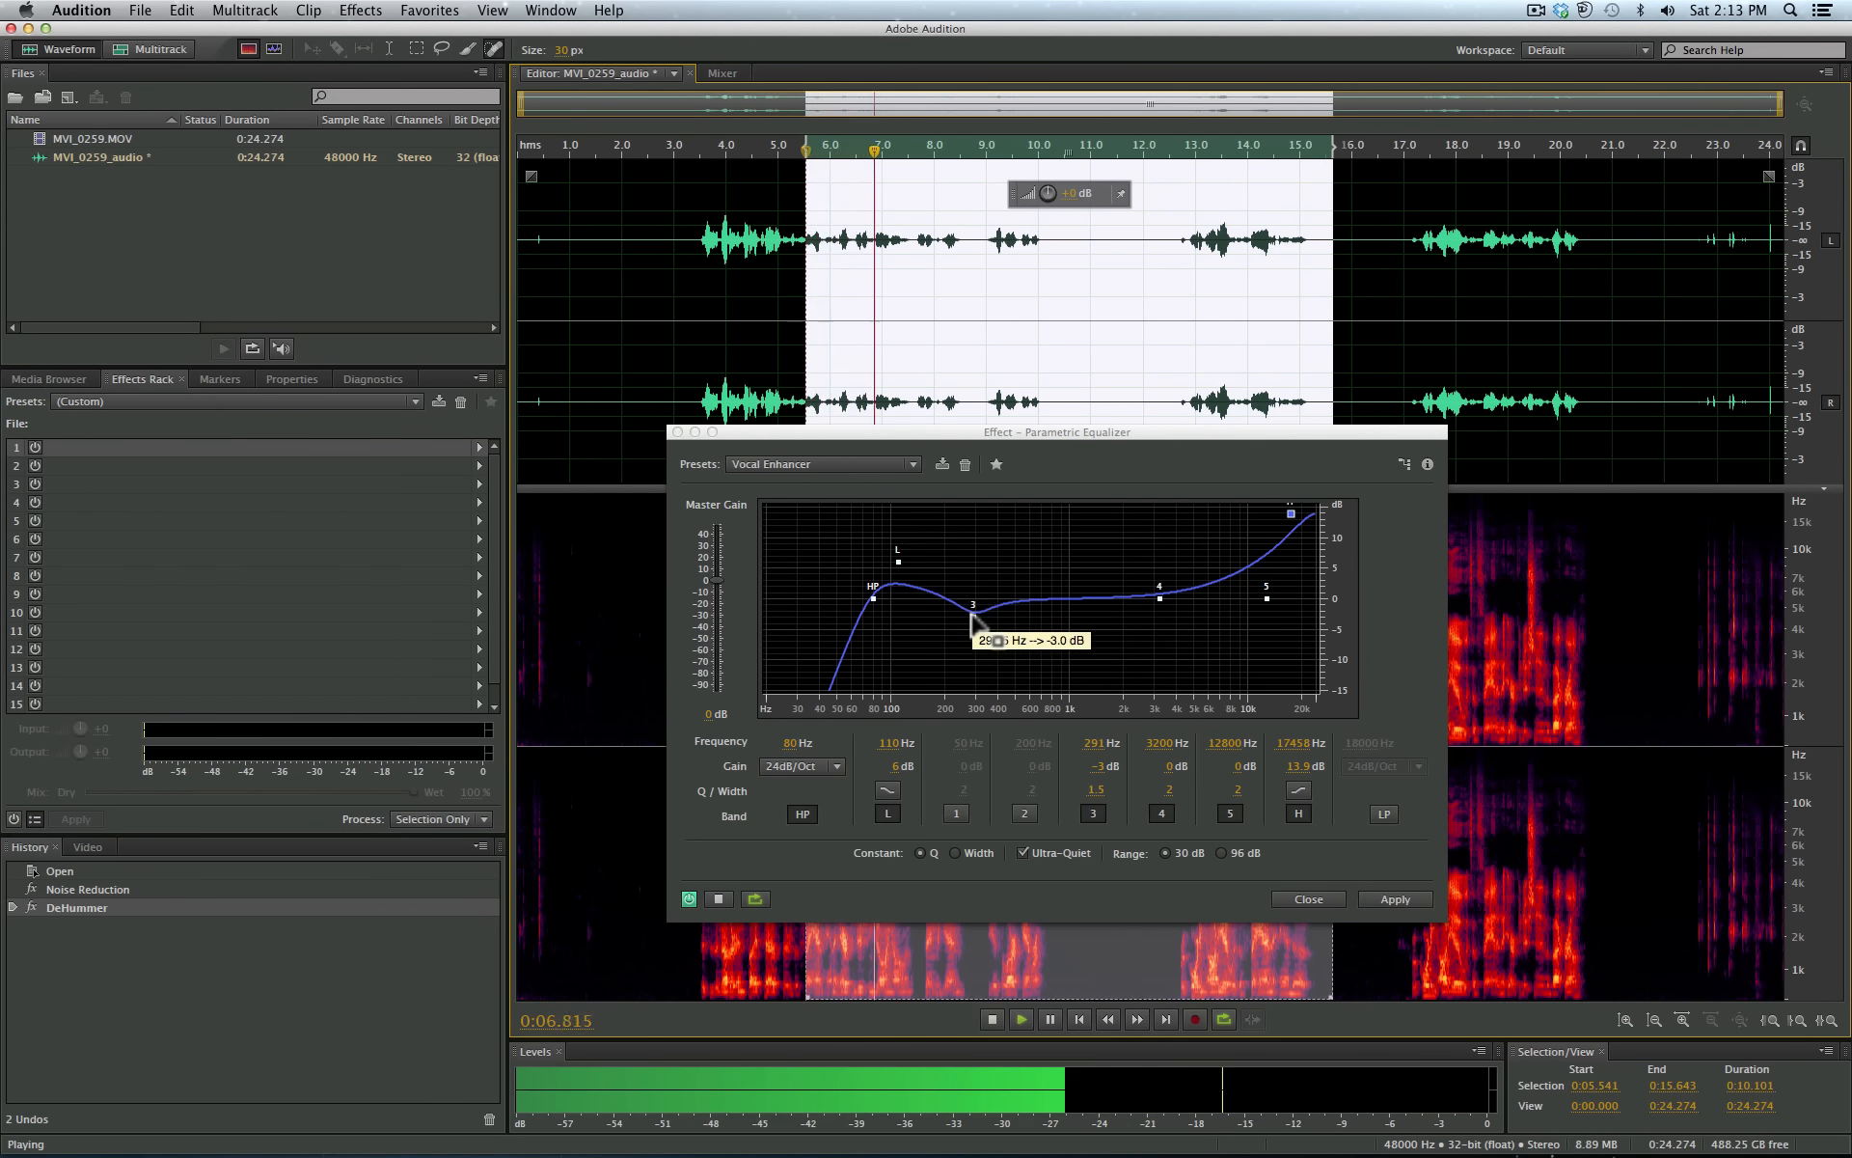
{"action": "mouse_move", "coordinate": [973, 614]}
{"action": "left_mouse_down"}
{"action": "mouse_move", "coordinate": [935, 619]}
{"action": "mouse_move", "coordinate": [1065, 622]}
{"action": "mouse_move", "coordinate": [941, 623]}
{"action": "mouse_move", "coordinate": [1026, 618]}
{"action": "mouse_move", "coordinate": [949, 617]}
{"action": "mouse_move", "coordinate": [977, 625]}
{"action": "left_mouse_up"}
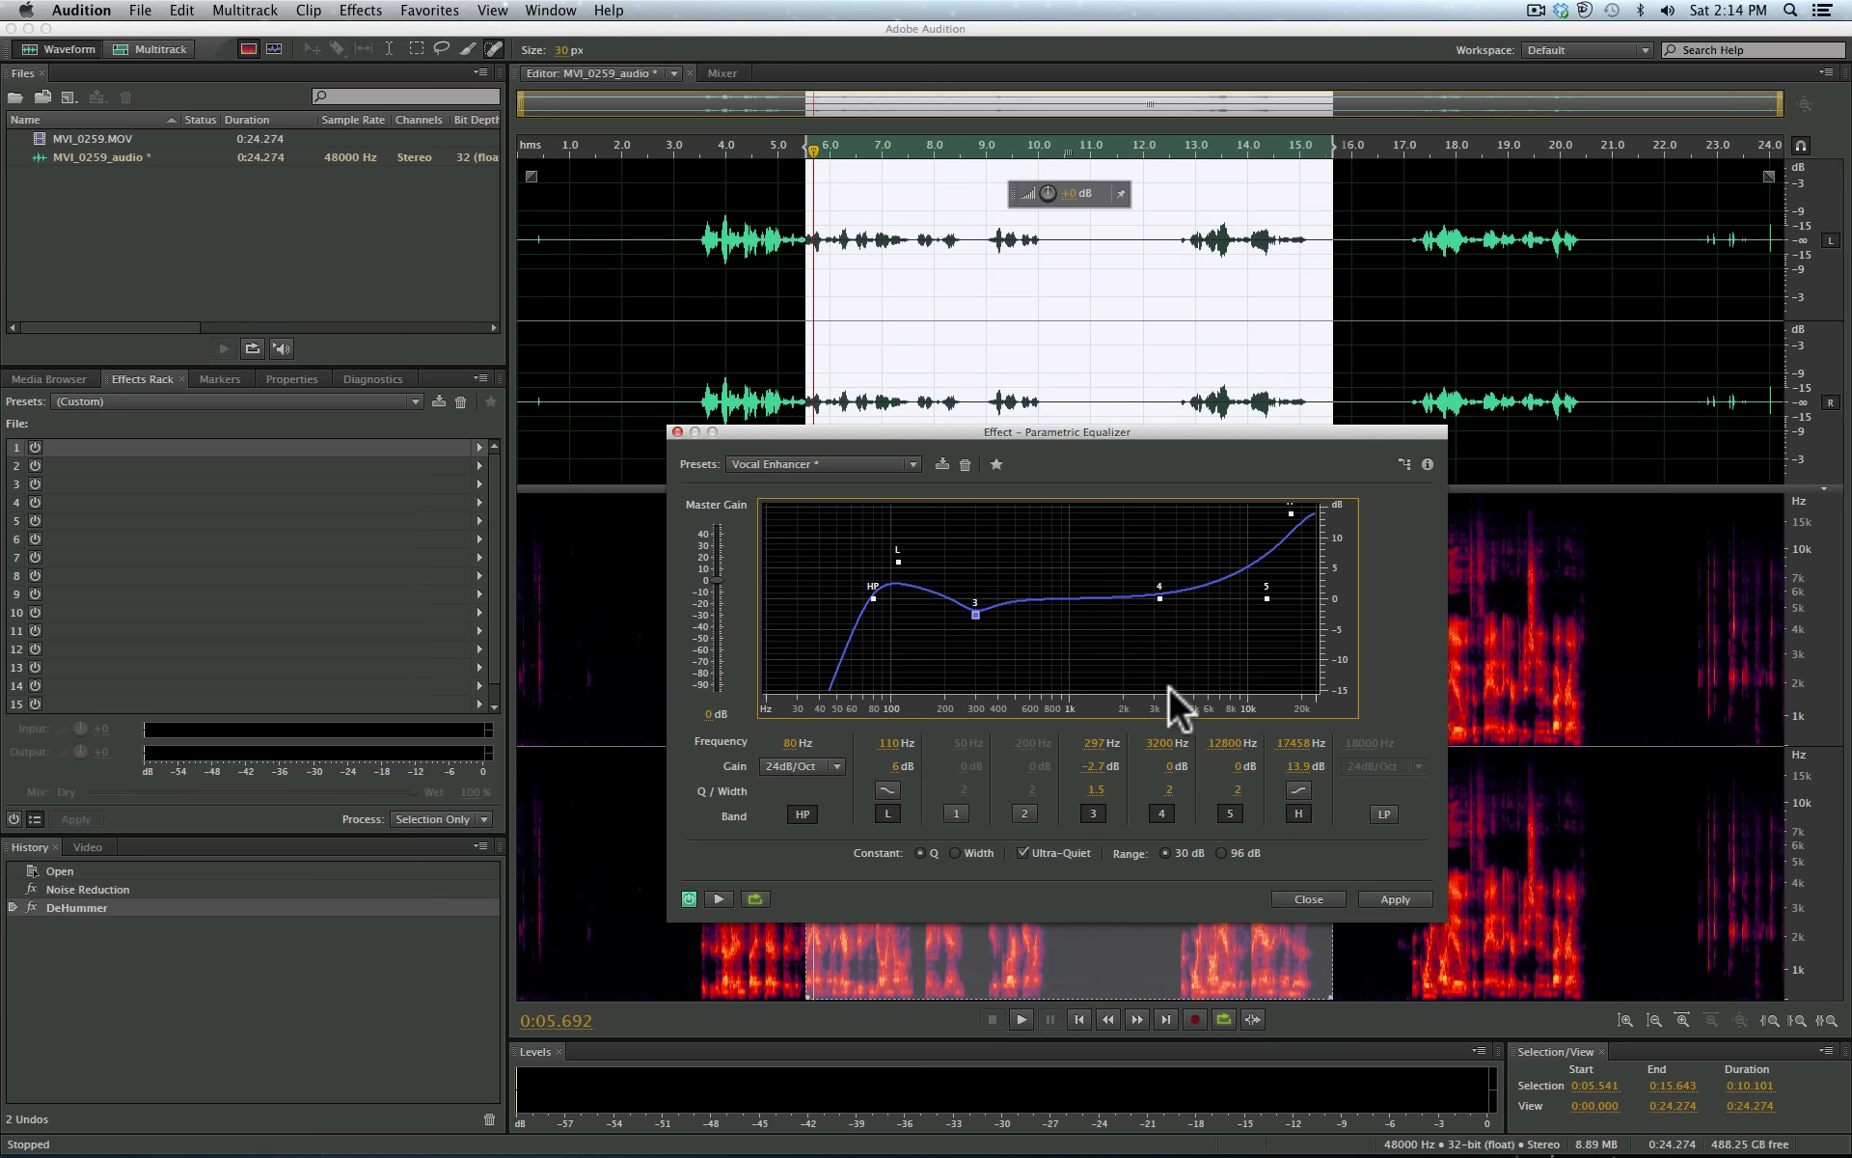
{"action": "left_click", "coordinate": [1301, 891]}
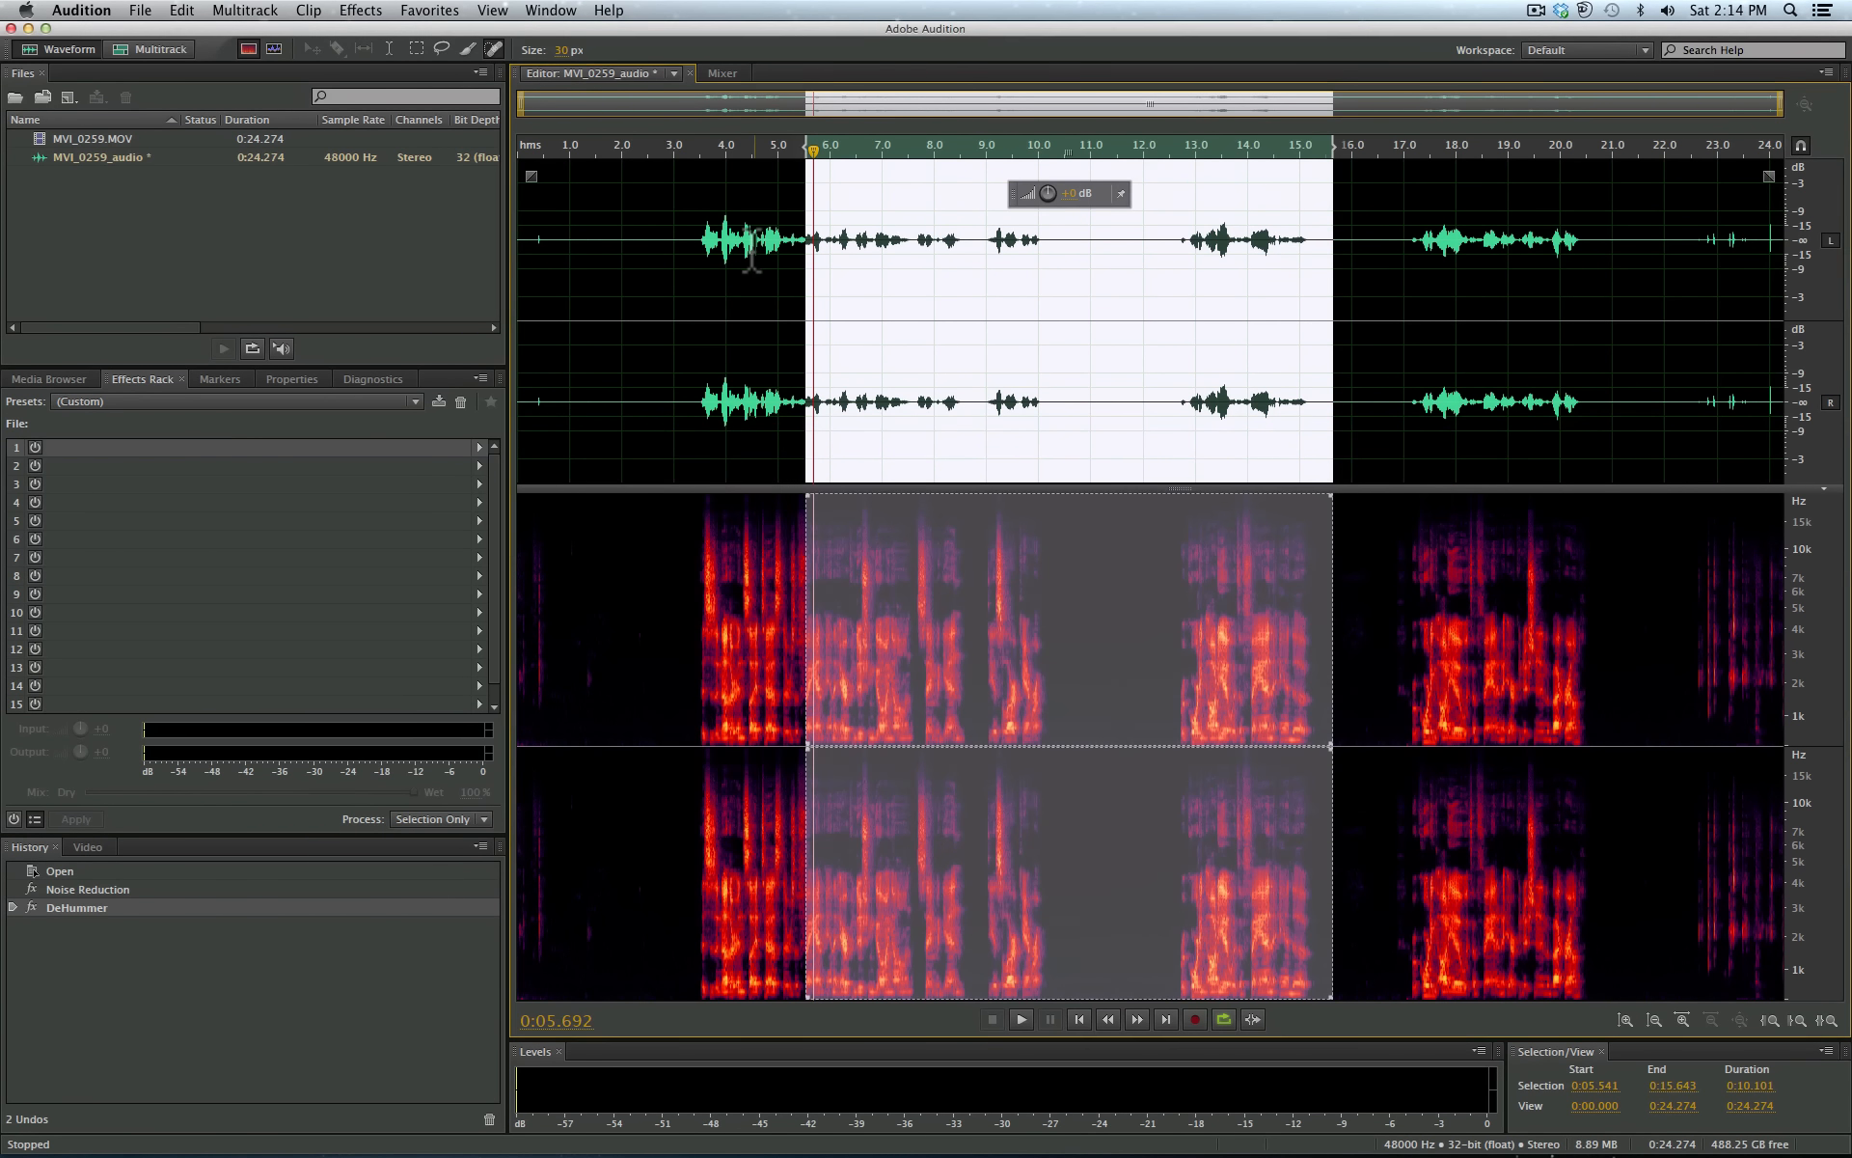
Step: Open the Mastering effect for the selected audio and load its (Default) preset
{"action": "left_click", "coordinate": [359, 11]}
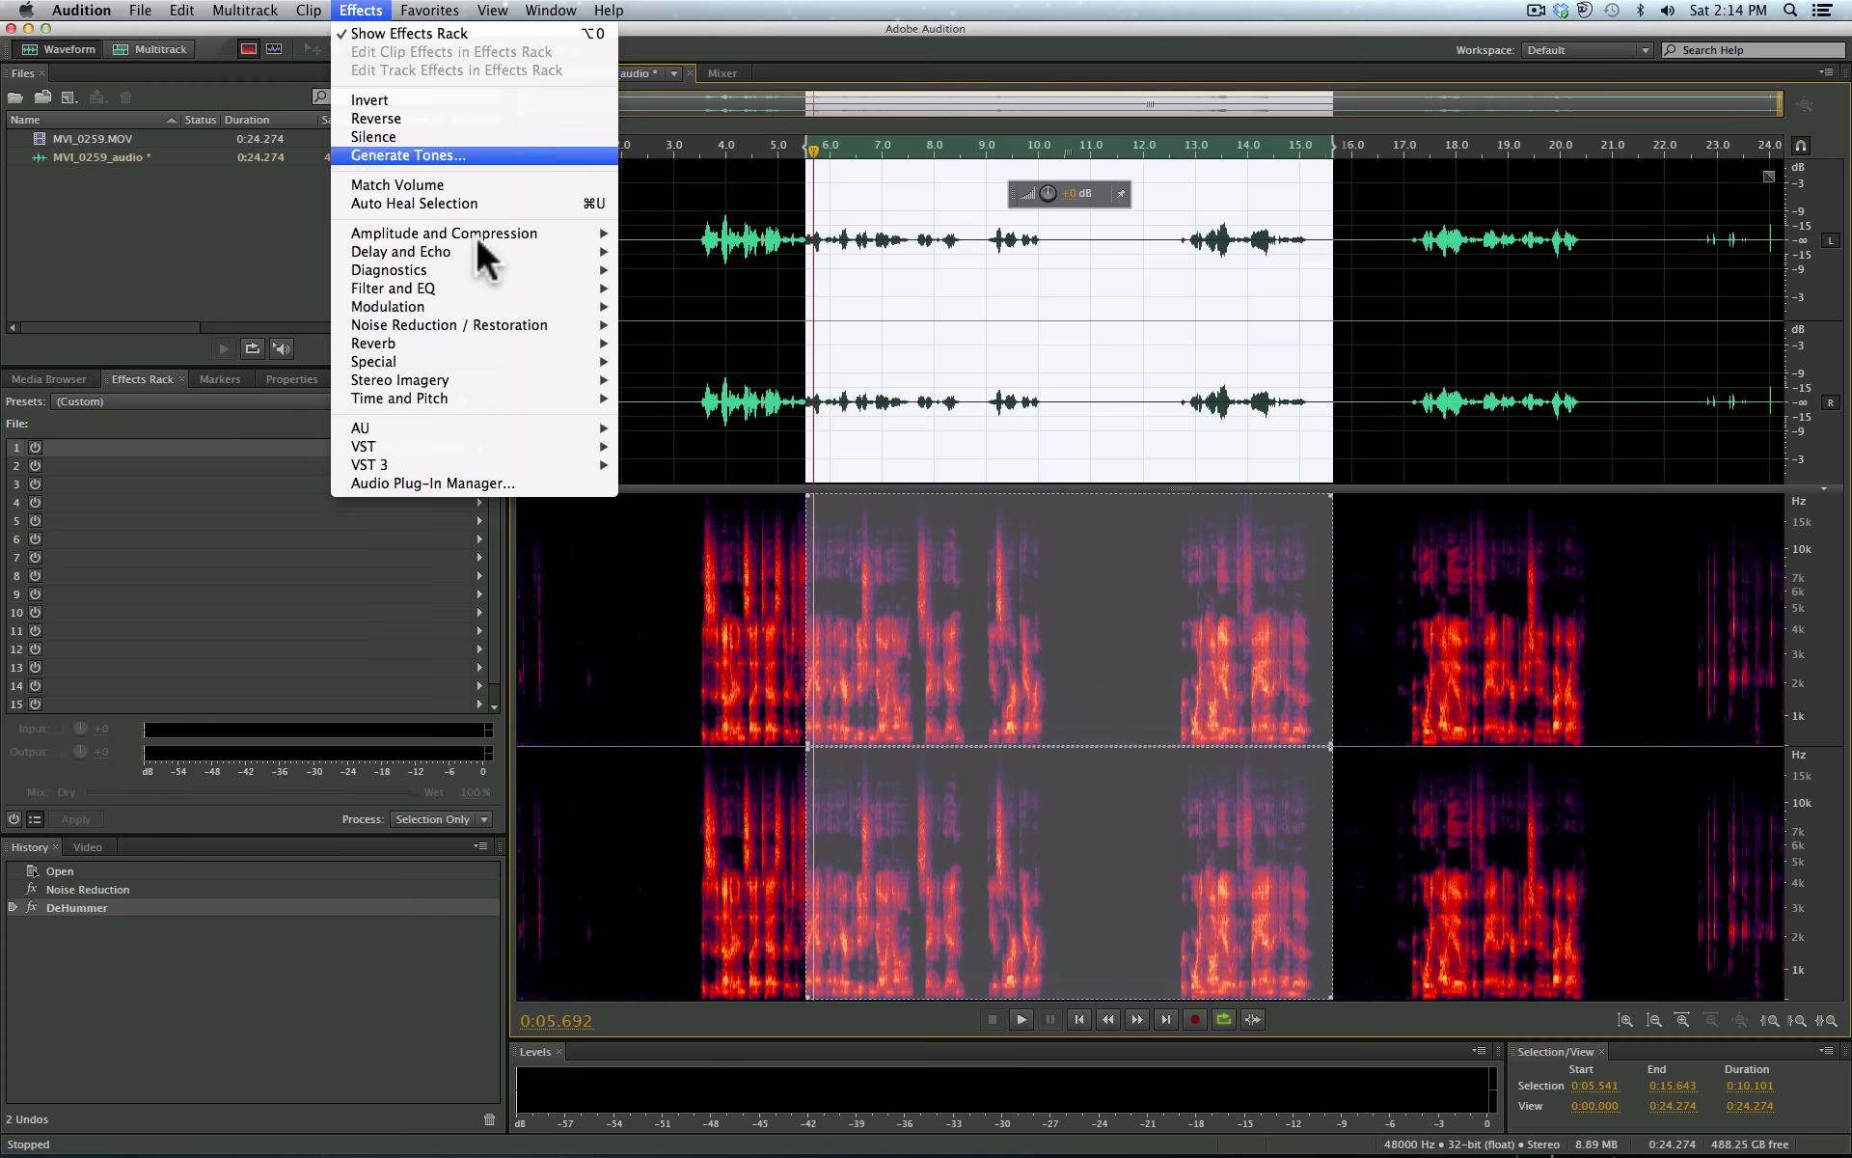
{"action": "mouse_move", "coordinate": [459, 358]}
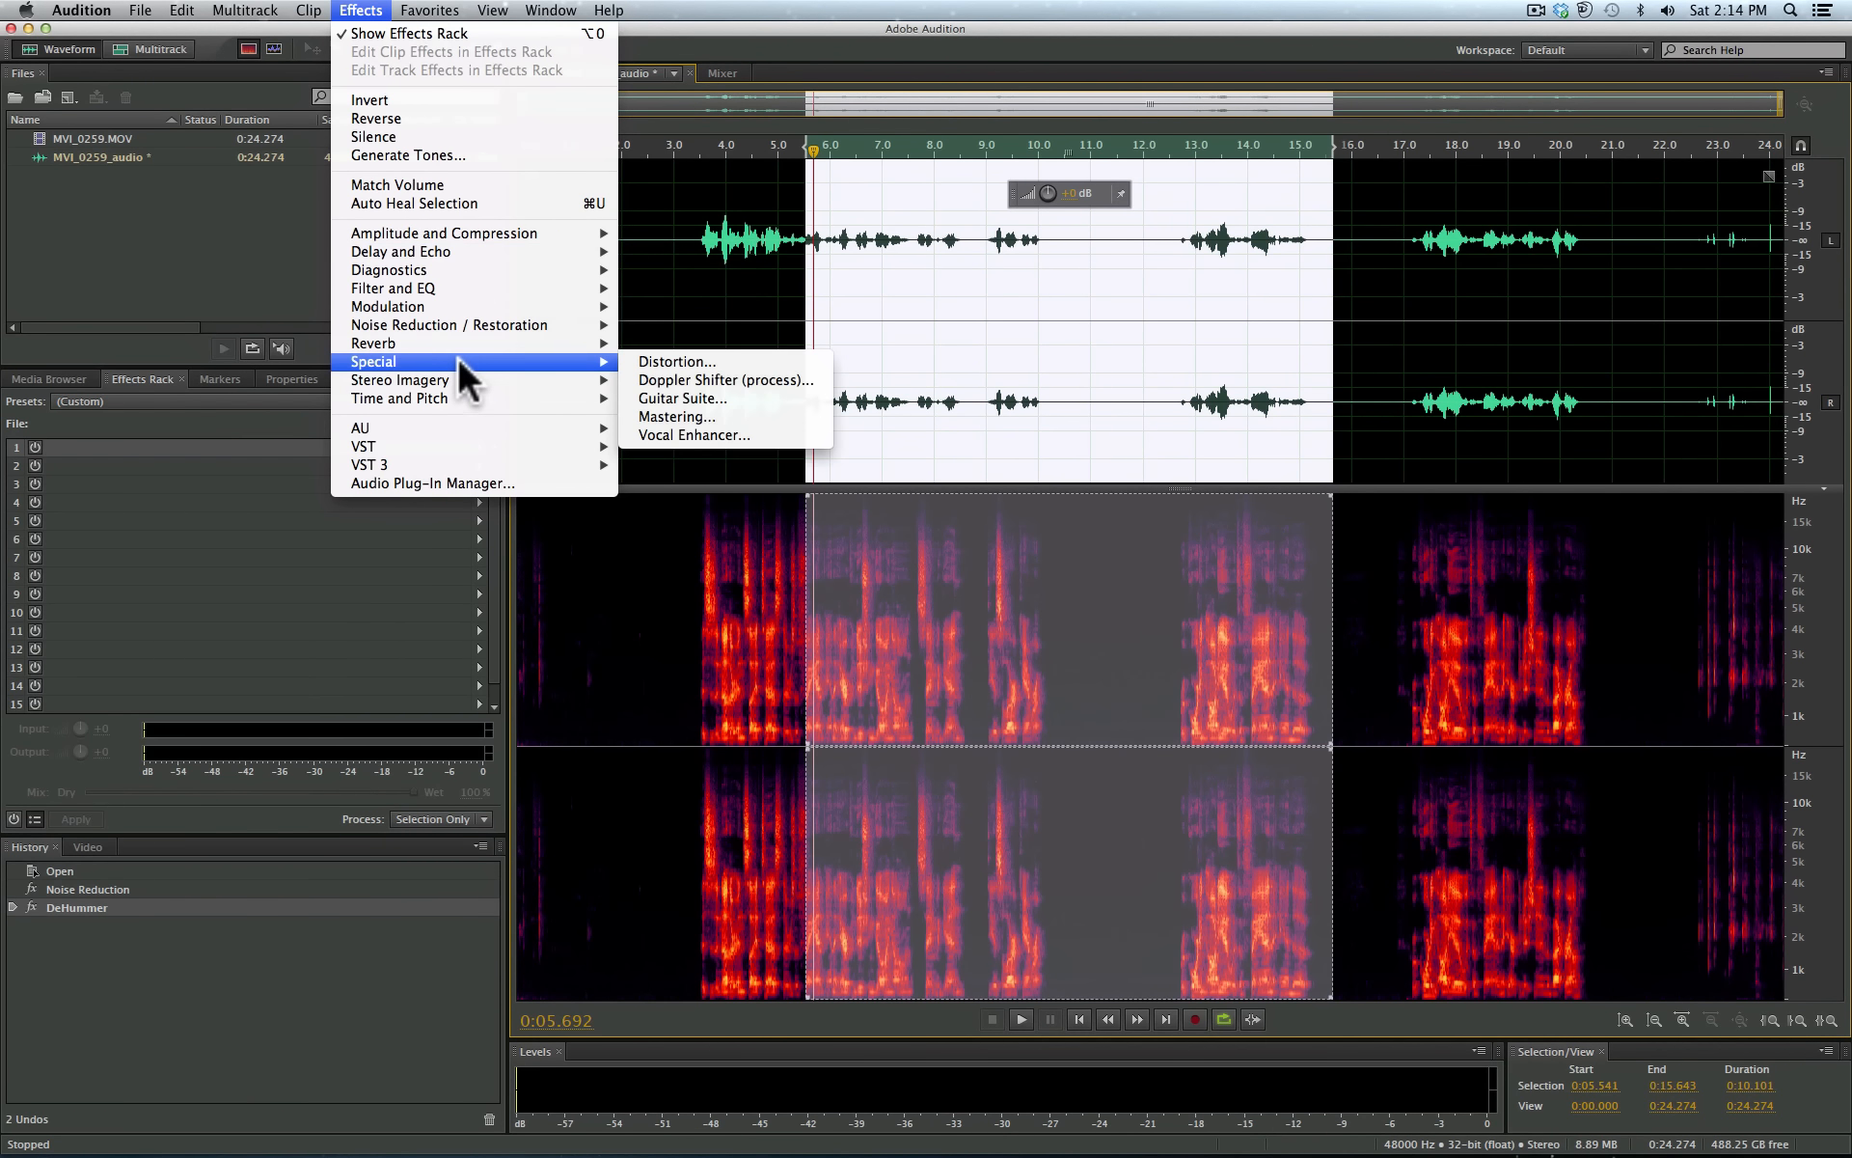
{"action": "left_click", "coordinate": [747, 416]}
{"action": "left_click", "coordinate": [769, 402]}
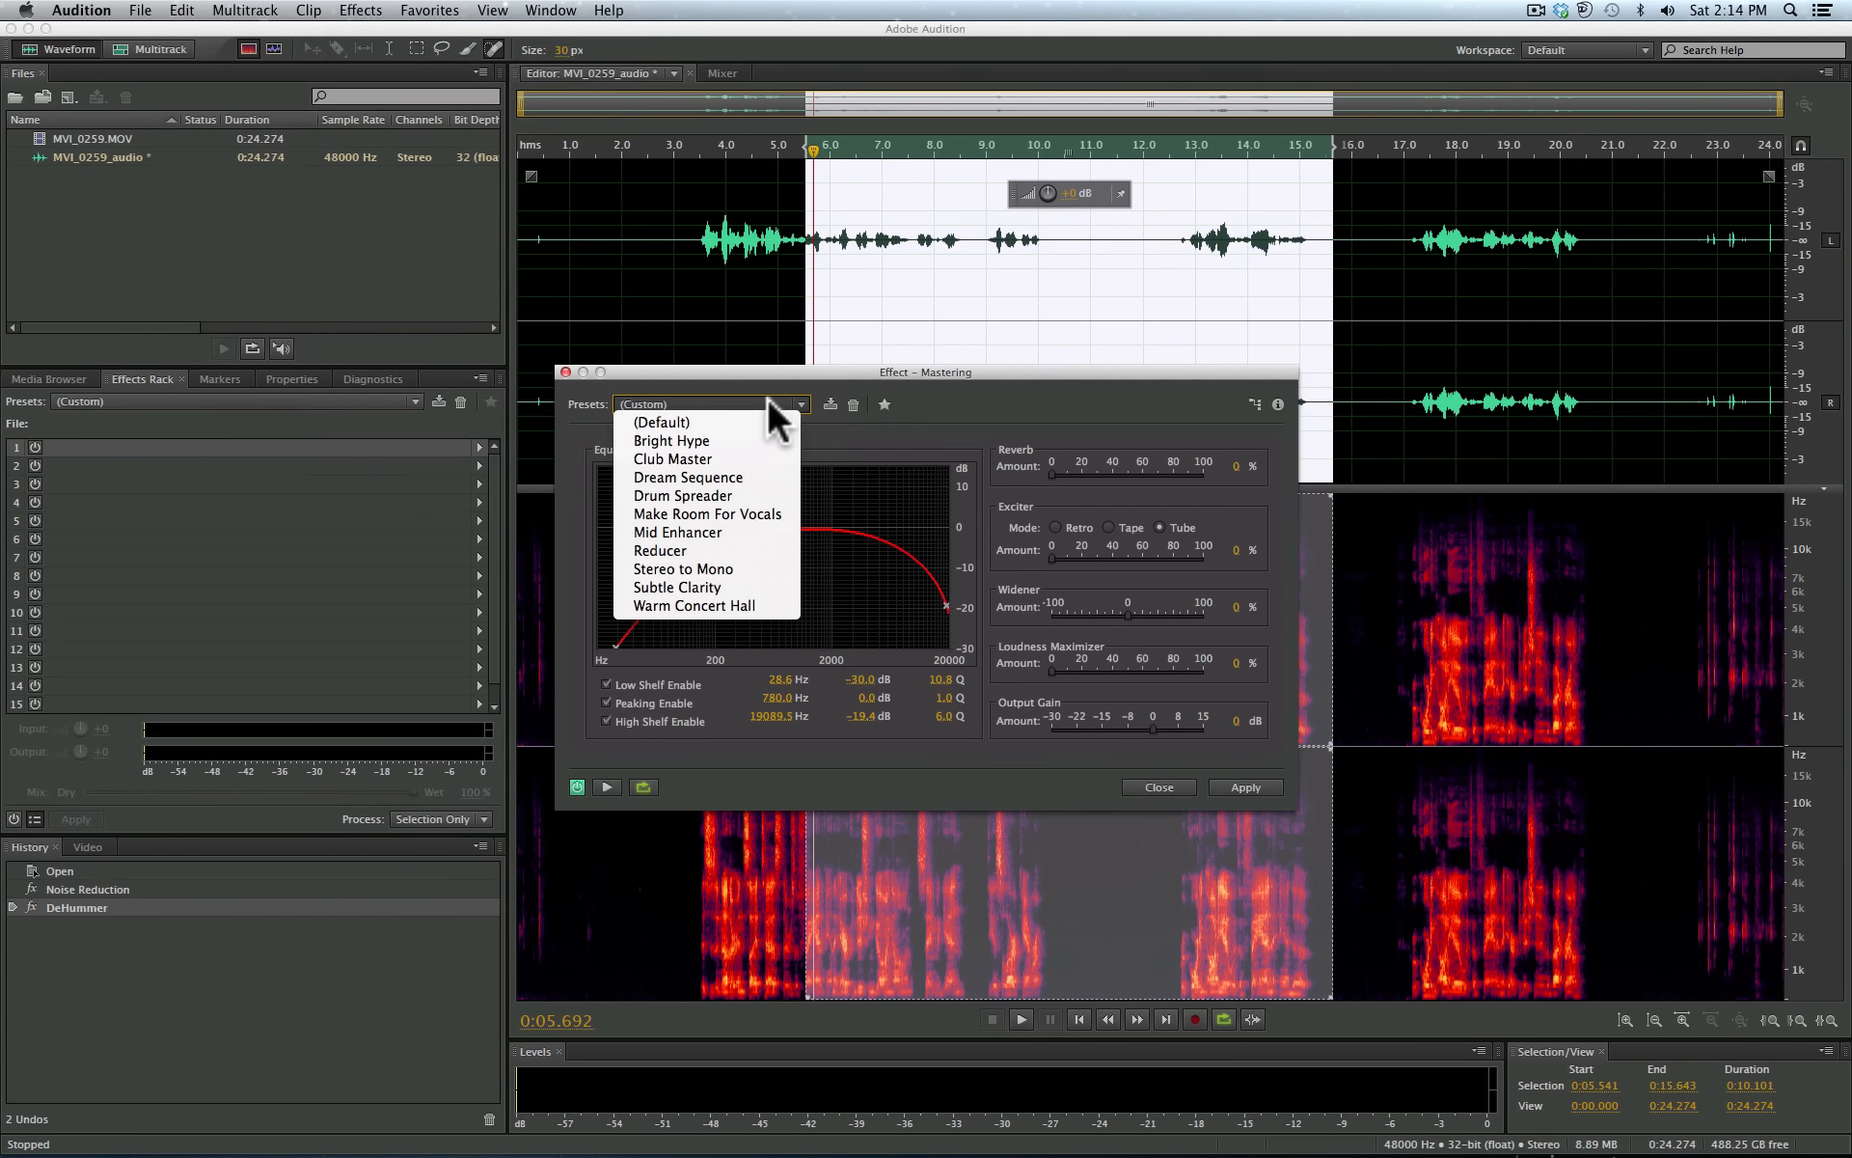
{"action": "left_click", "coordinate": [703, 422]}
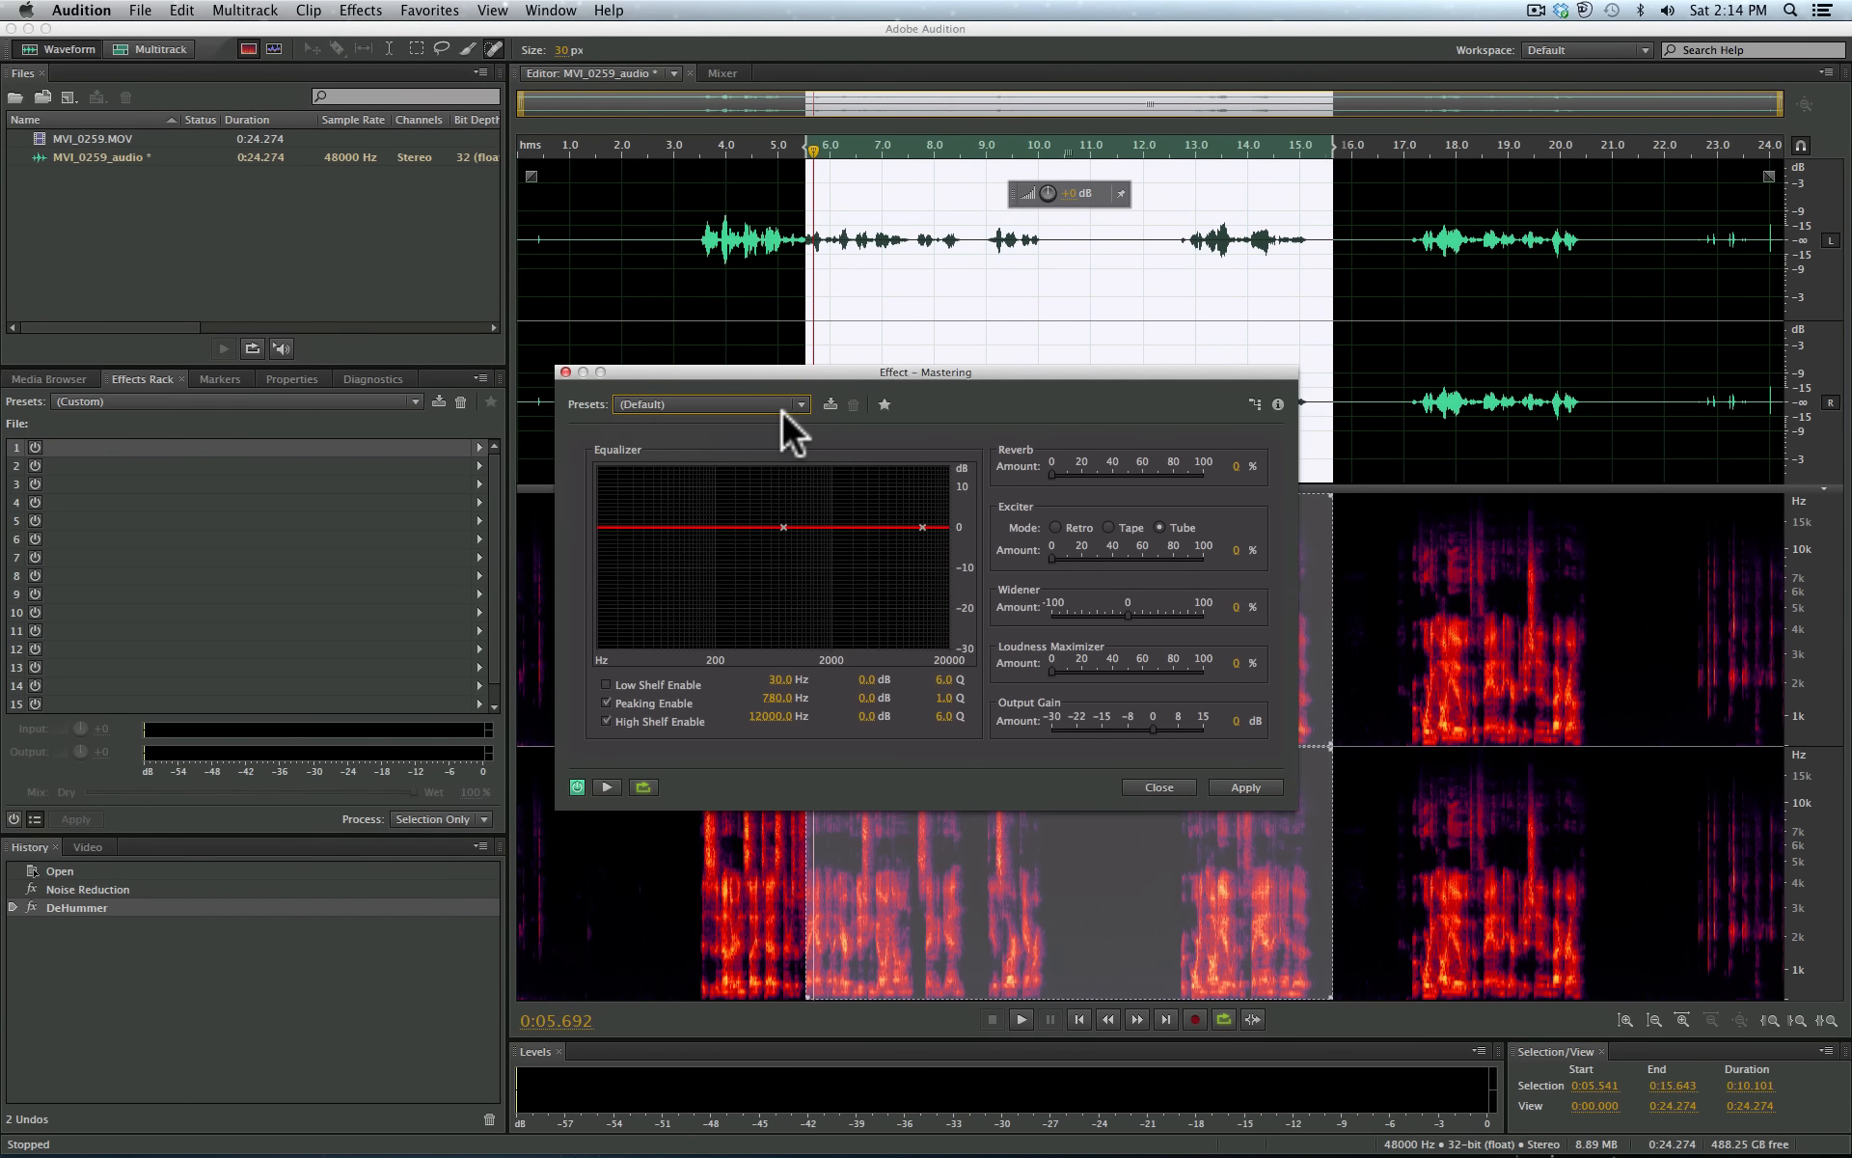
Step: Preview Mastering with the low shelf enabled at 26.6 Hz, -16.8 dB and the high shelf at 15627.4 Hz, -10.1 dB, and close it unapplied
{"action": "left_click", "coordinate": [604, 683]}
{"action": "left_click_drag", "start_coordinate": [617, 522], "coordinate": [610, 591]}
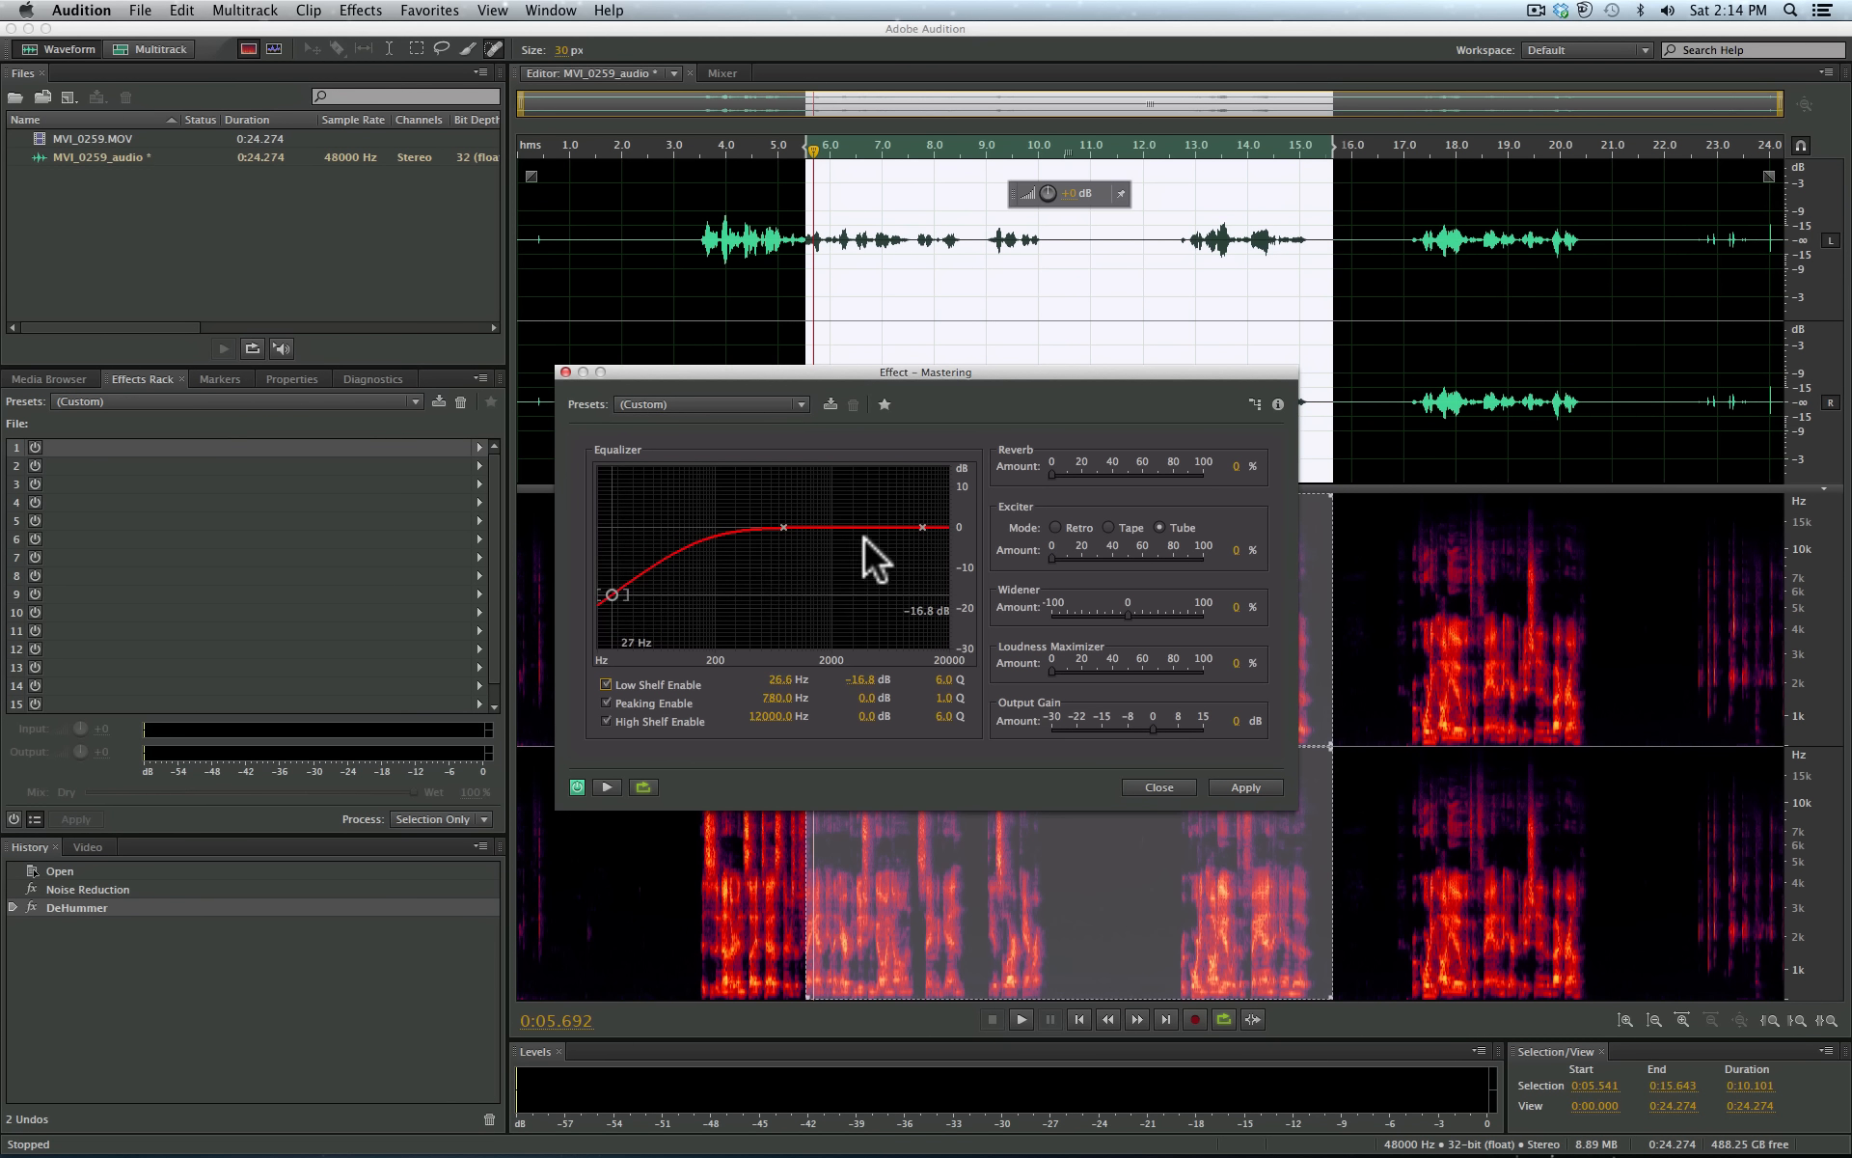
{"action": "left_click_drag", "start_coordinate": [921, 529], "coordinate": [933, 564]}
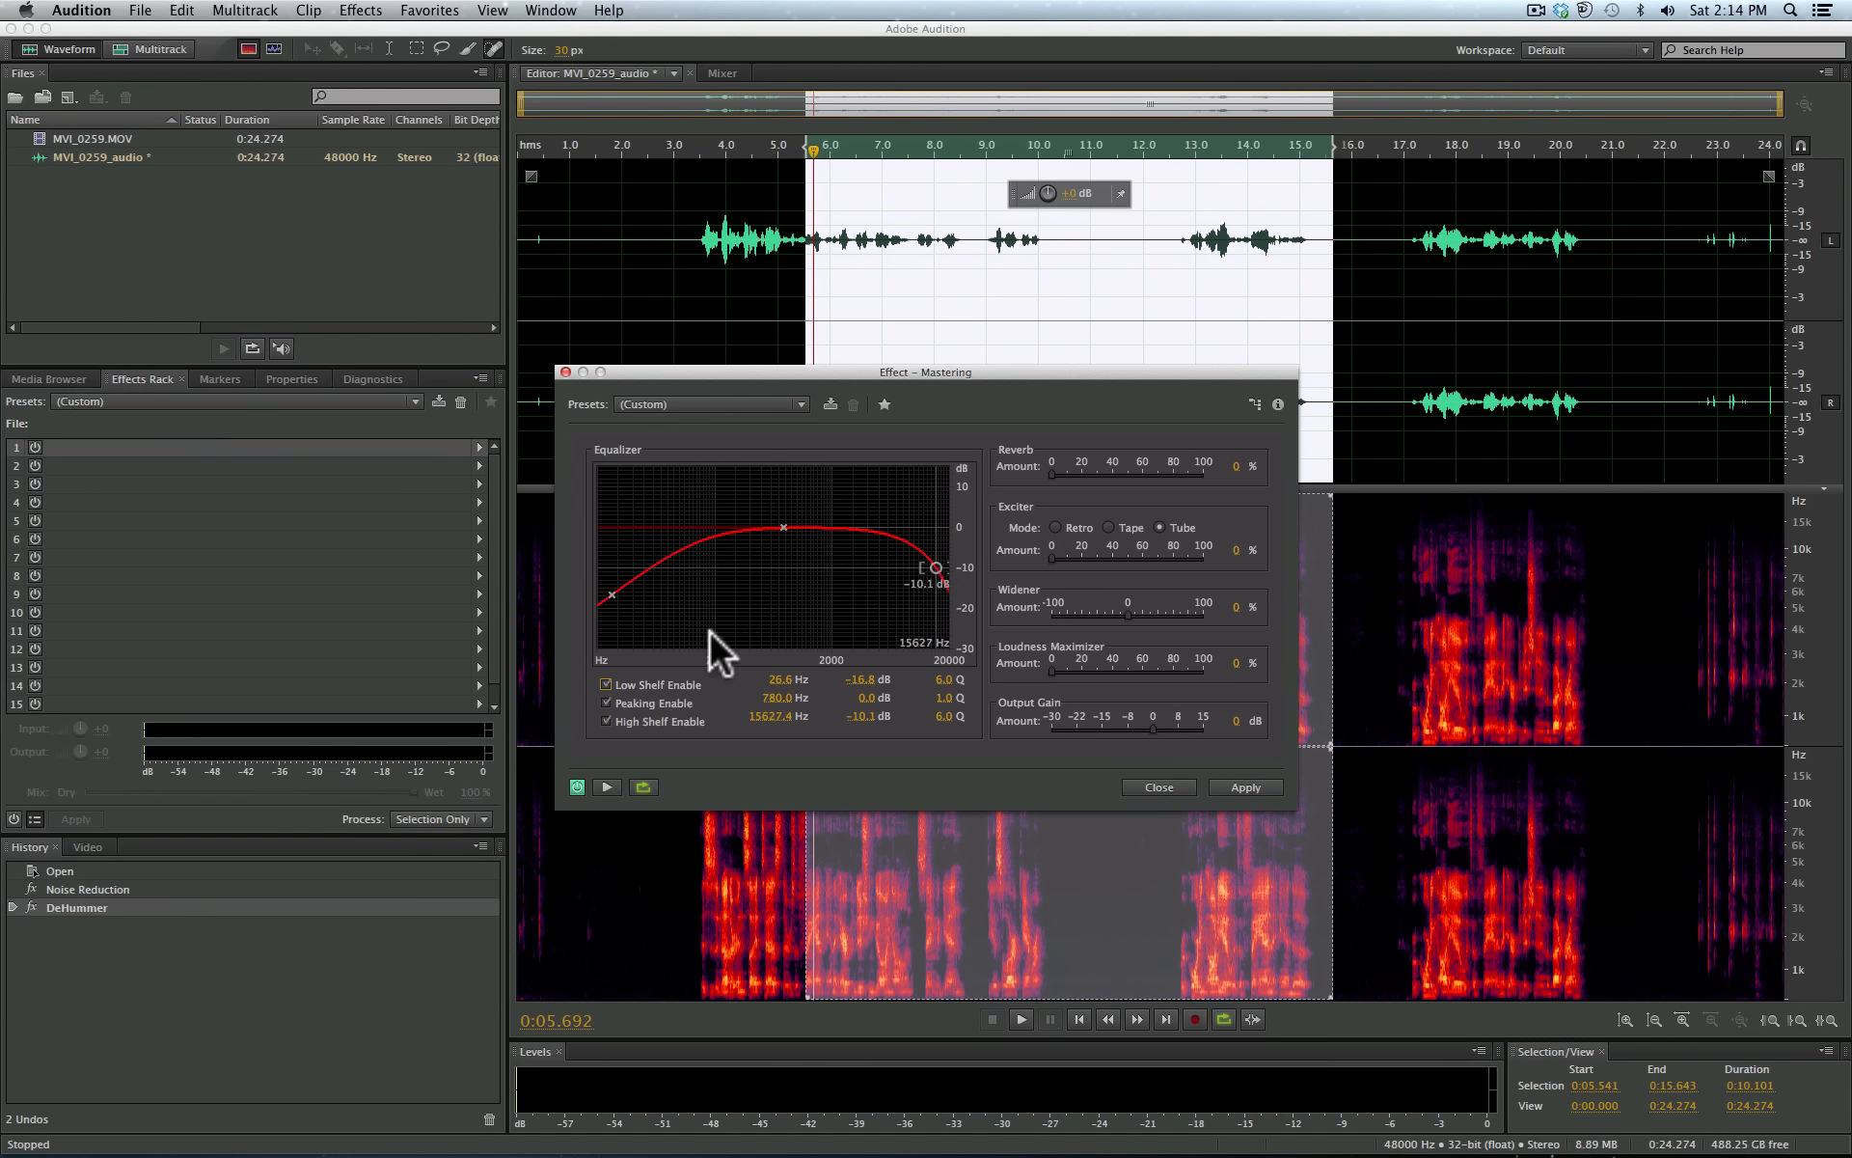
{"action": "left_click", "coordinate": [825, 259]}
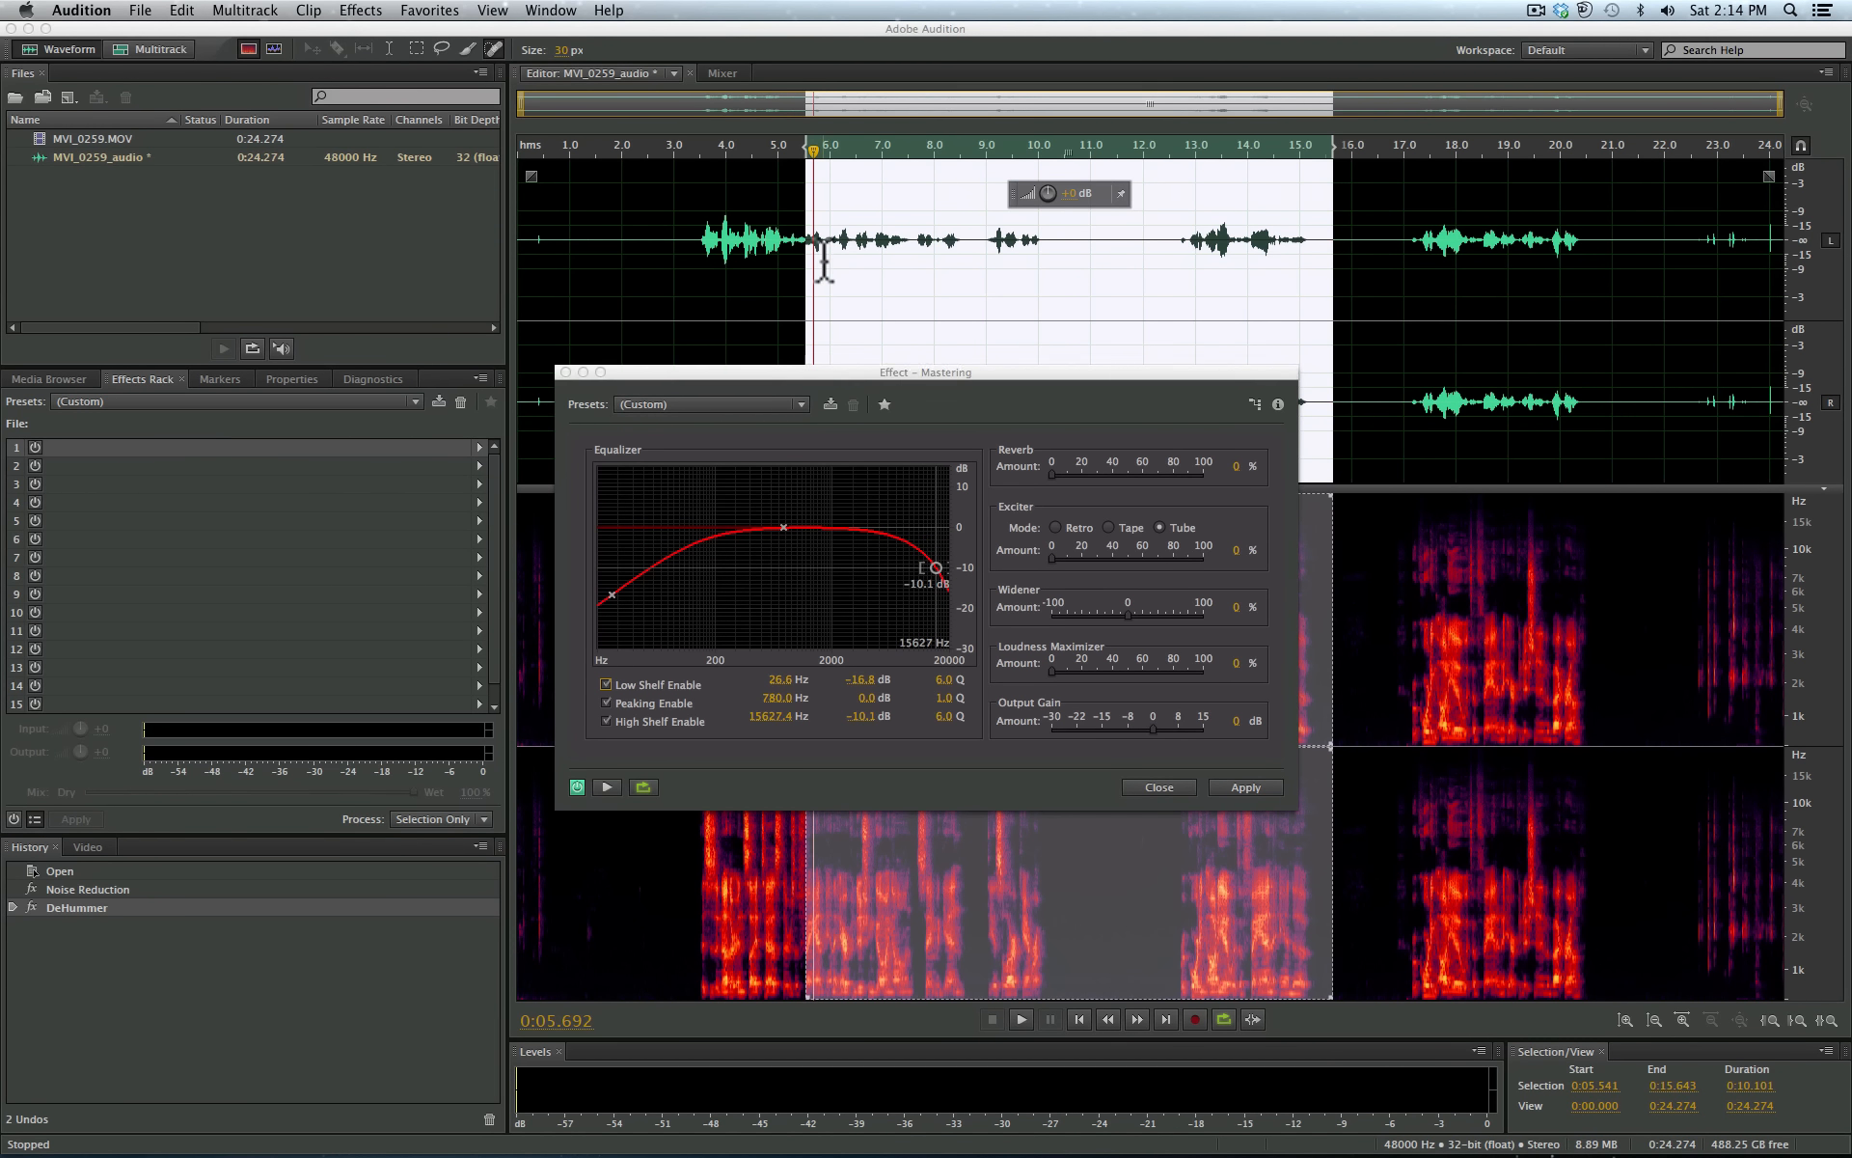
{"action": "key", "text": "space"}
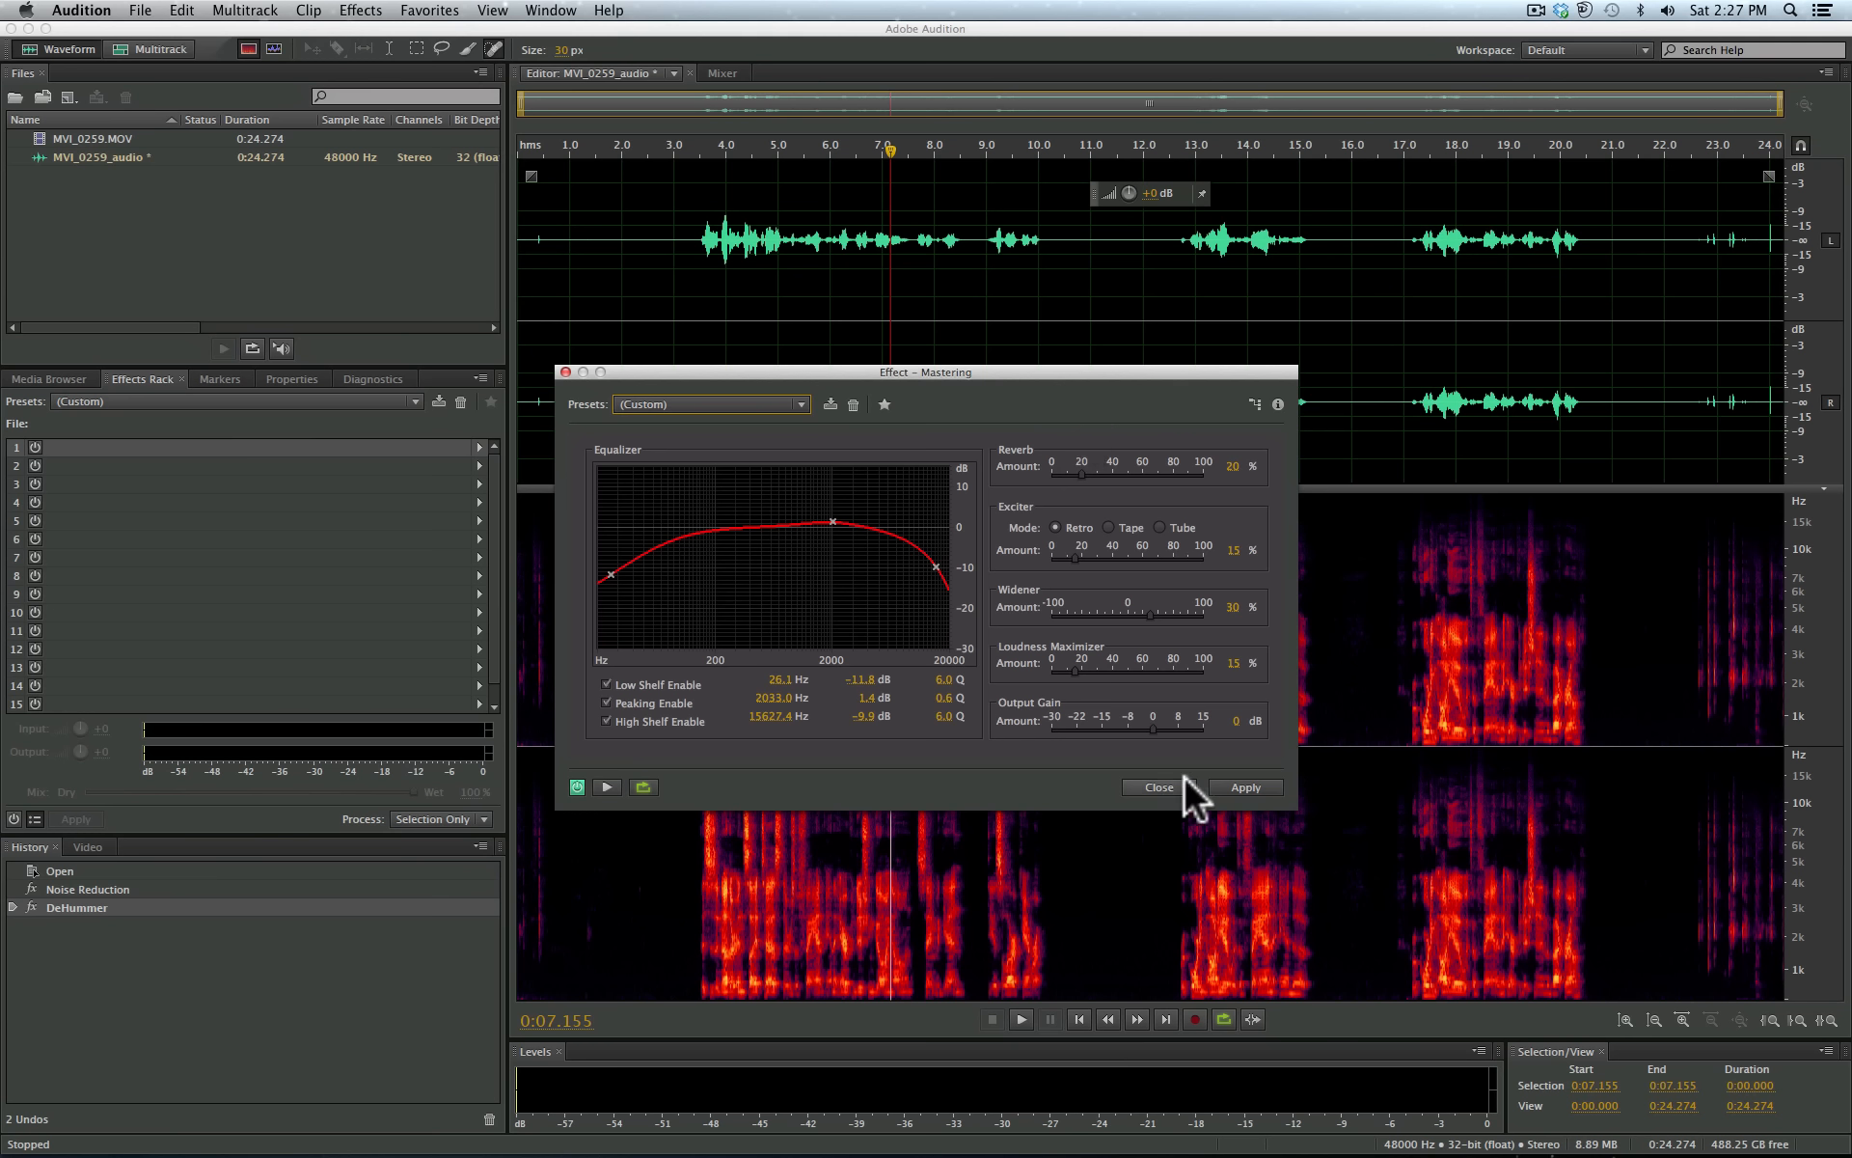
{"action": "left_click", "coordinate": [1159, 787]}
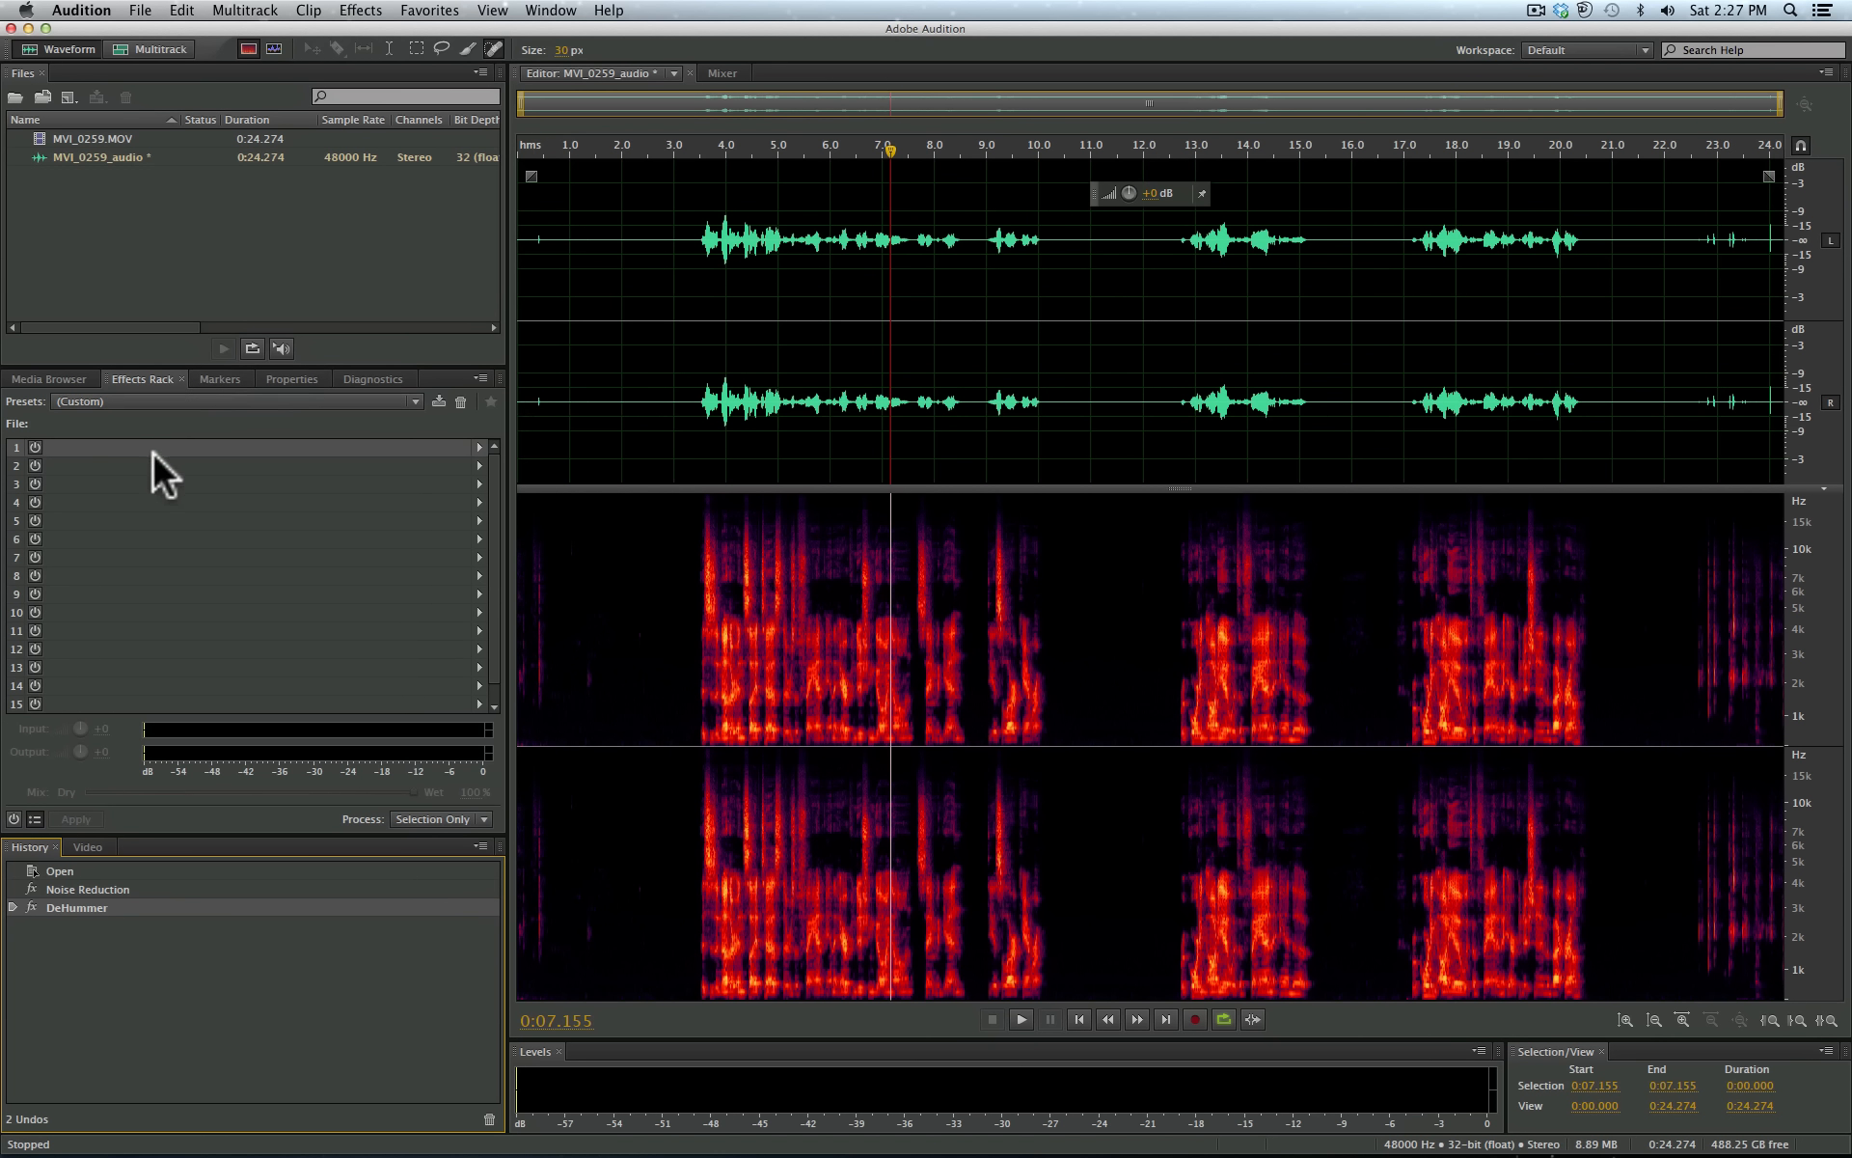
Step: Add the Blue Cat Audio BC FreqAnalyst 2 VST(Stereo) analyzer to slot 1 of the effects rack
{"action": "left_click", "coordinate": [480, 447]}
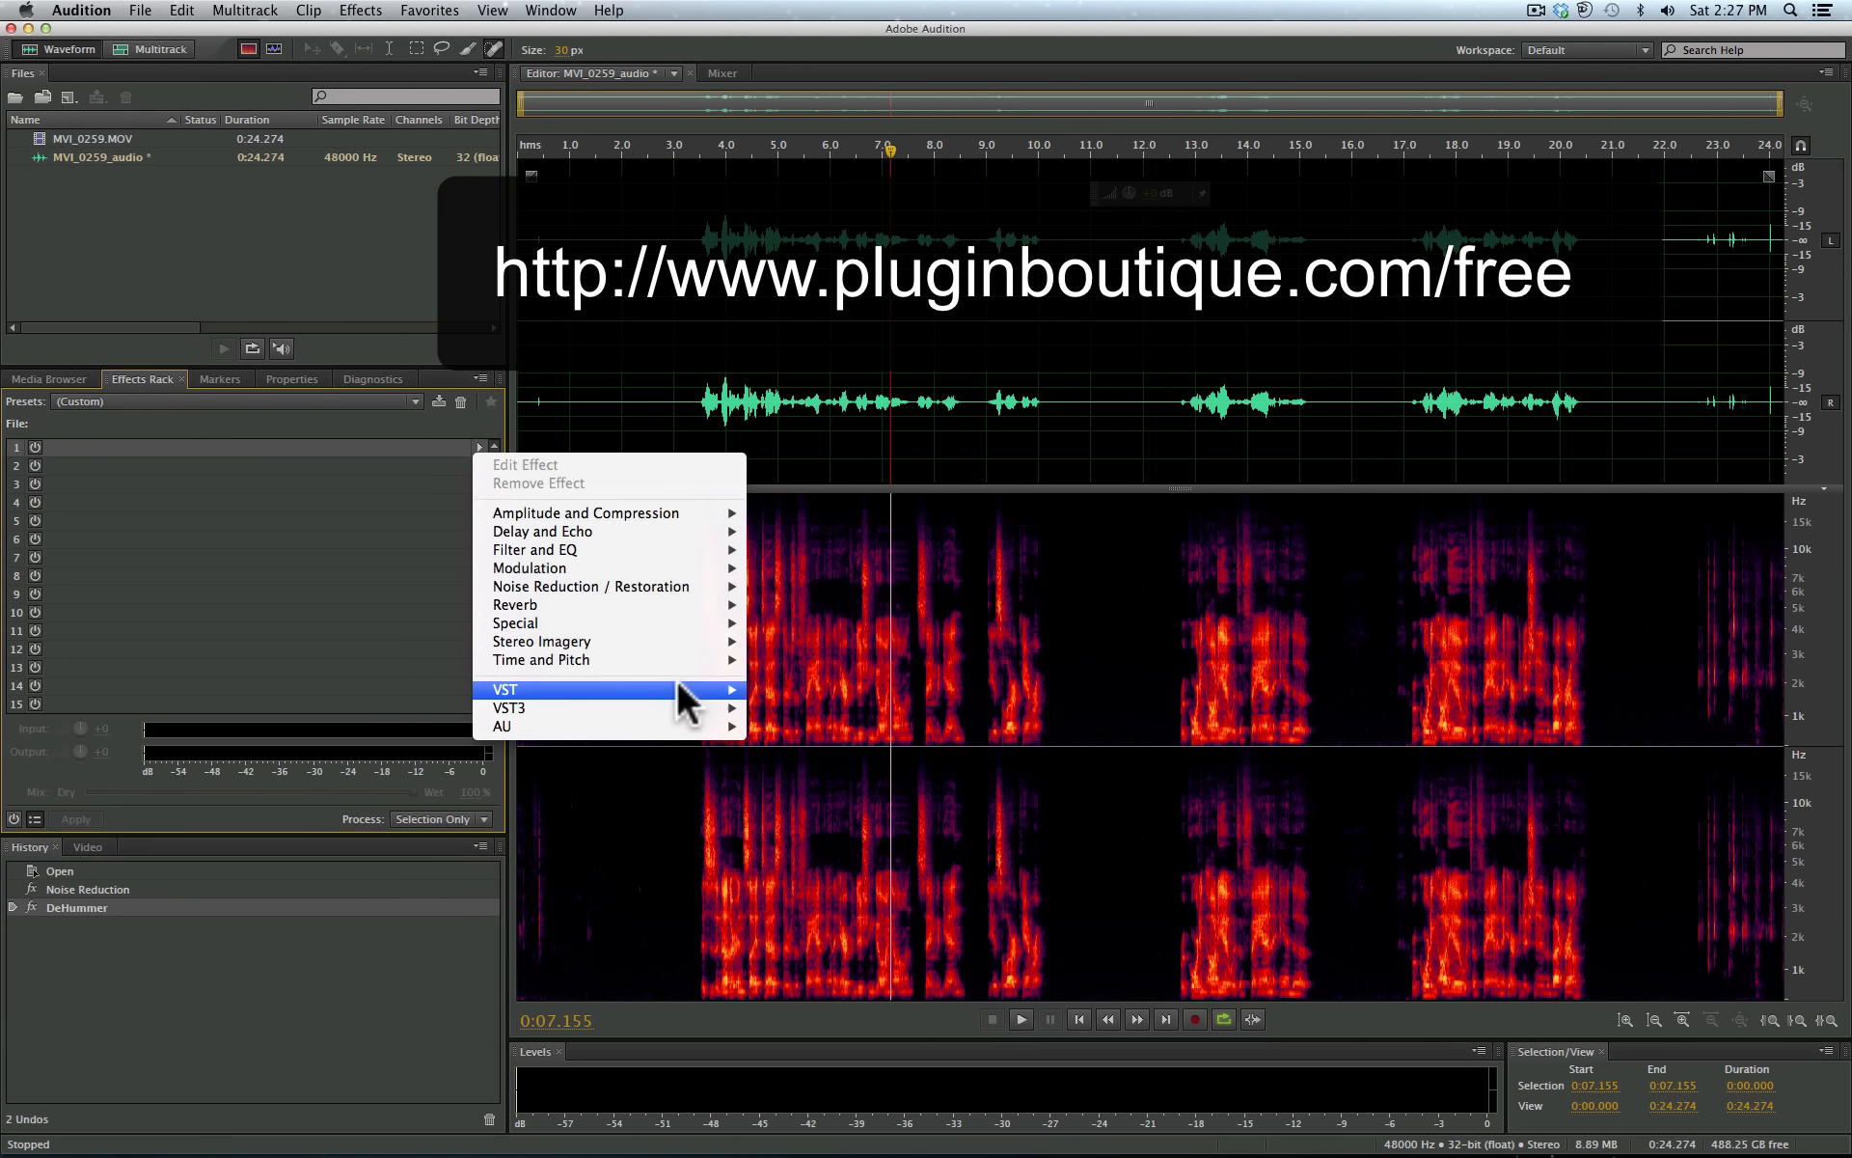
{"action": "mouse_move", "coordinate": [675, 689]}
{"action": "mouse_move", "coordinate": [831, 690]}
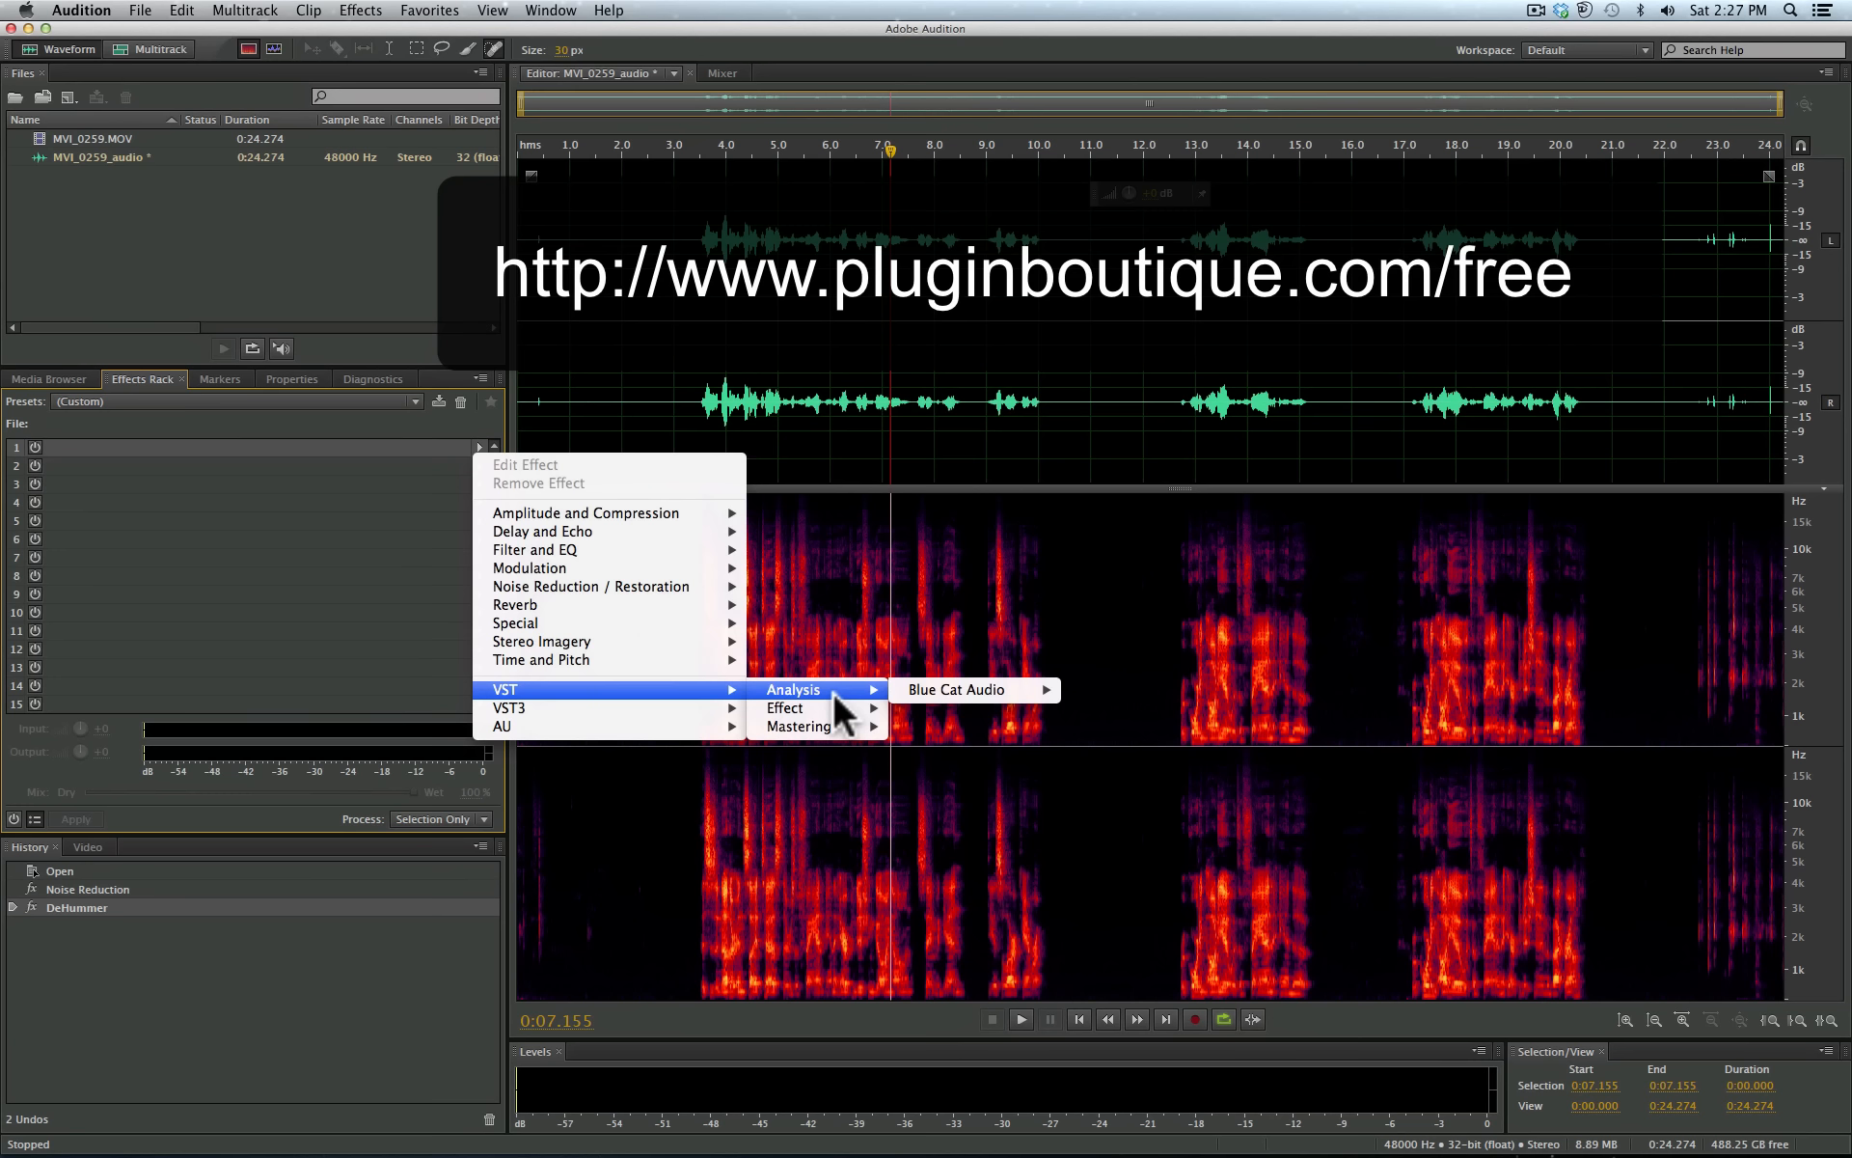
{"action": "mouse_move", "coordinate": [969, 688]}
{"action": "left_click", "coordinate": [1177, 707]}
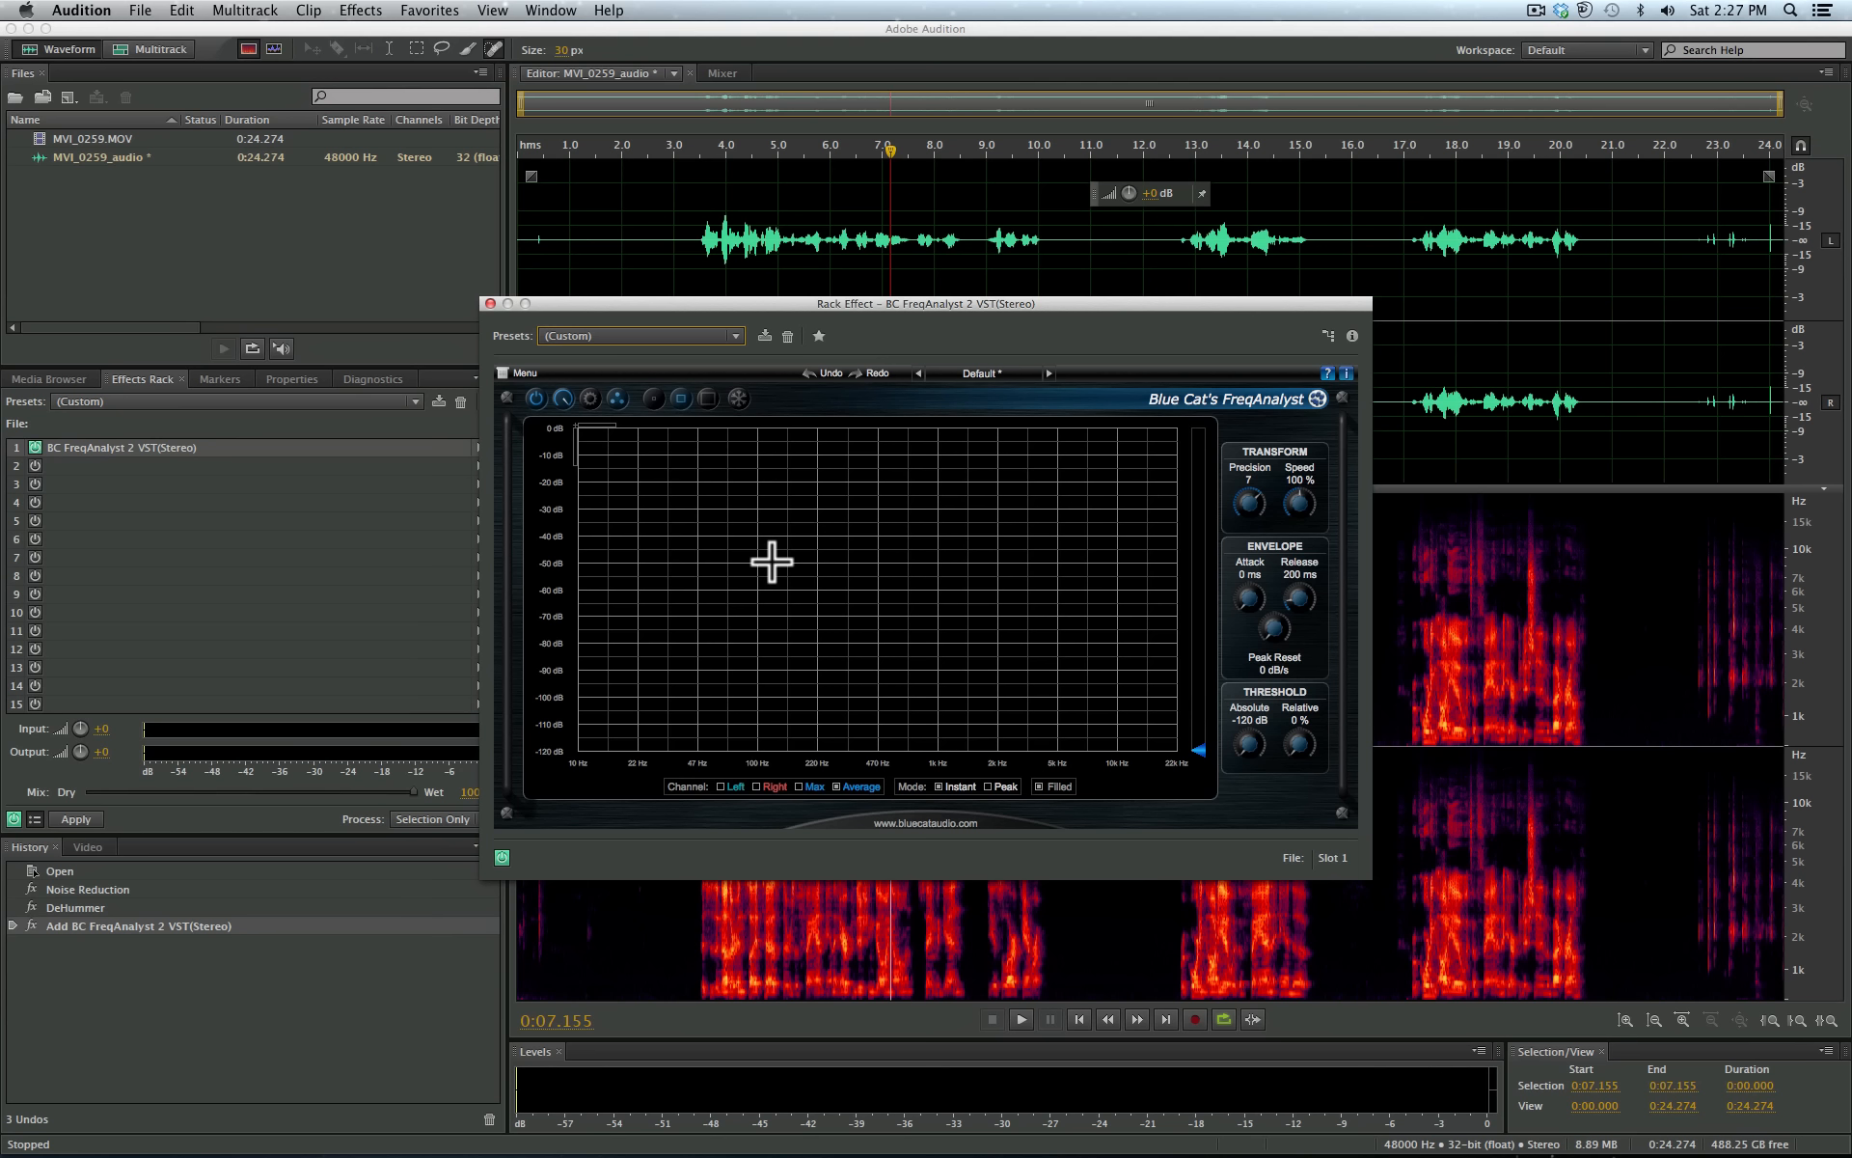
Step: Play the audio through the frequency analyzer, trying its Instant and Peak modes, and turn off the Filled display
{"action": "key", "text": "space"}
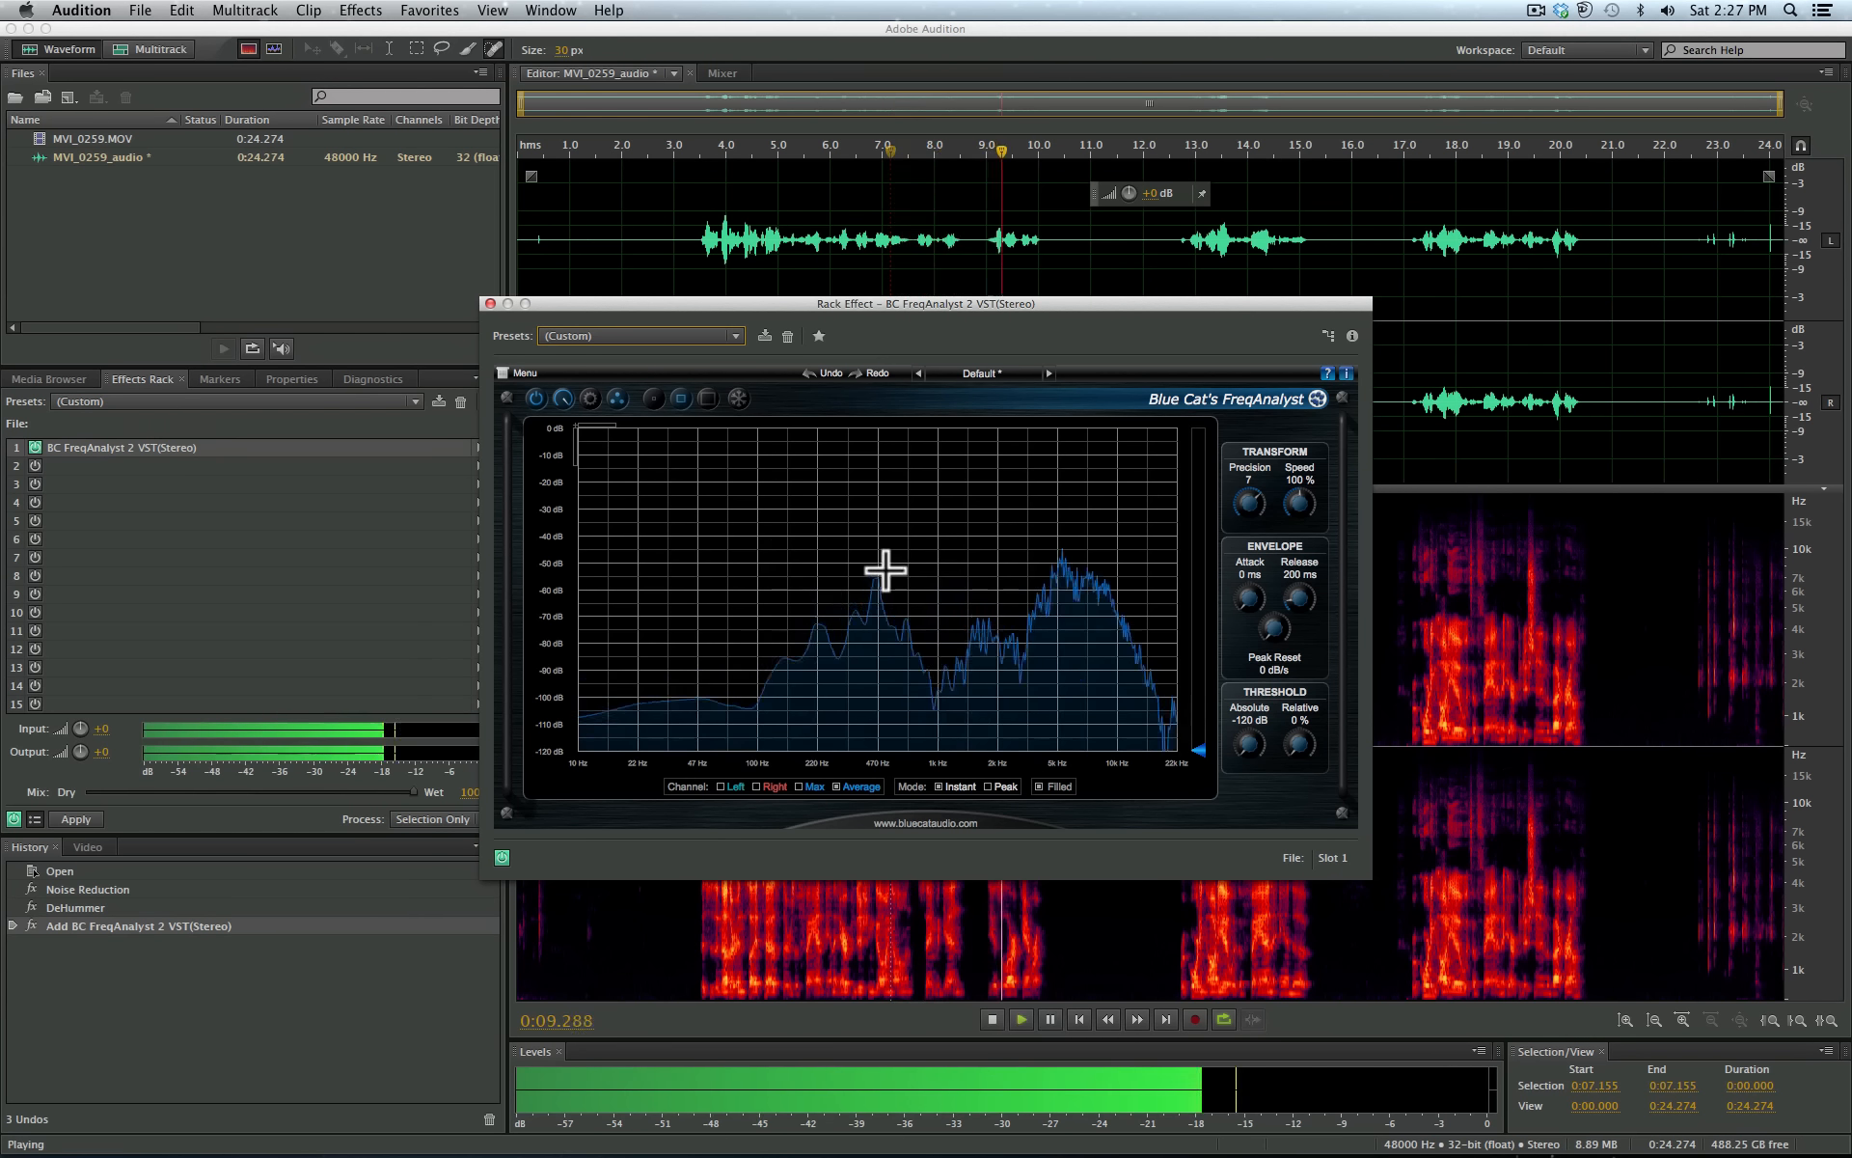
{"action": "key", "text": "space"}
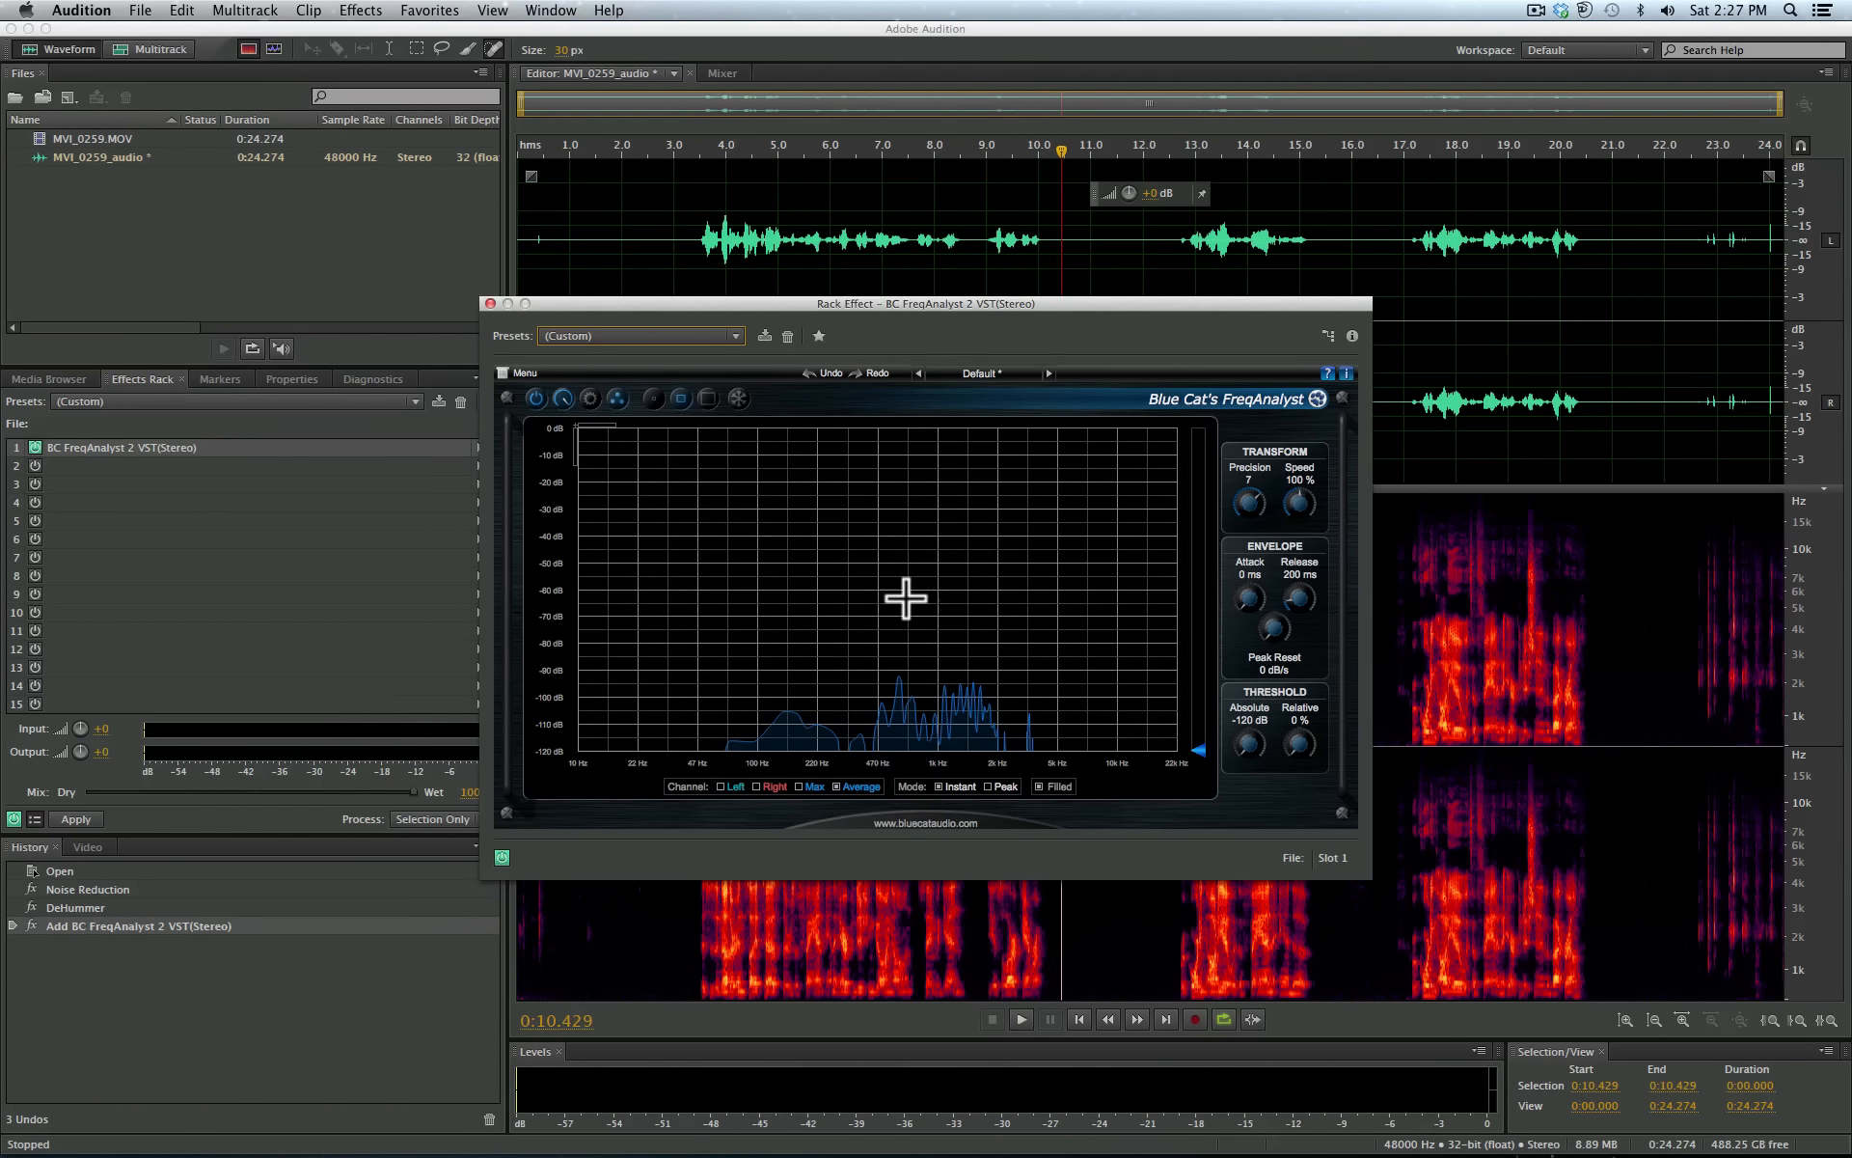
{"action": "left_click", "coordinate": [936, 783]}
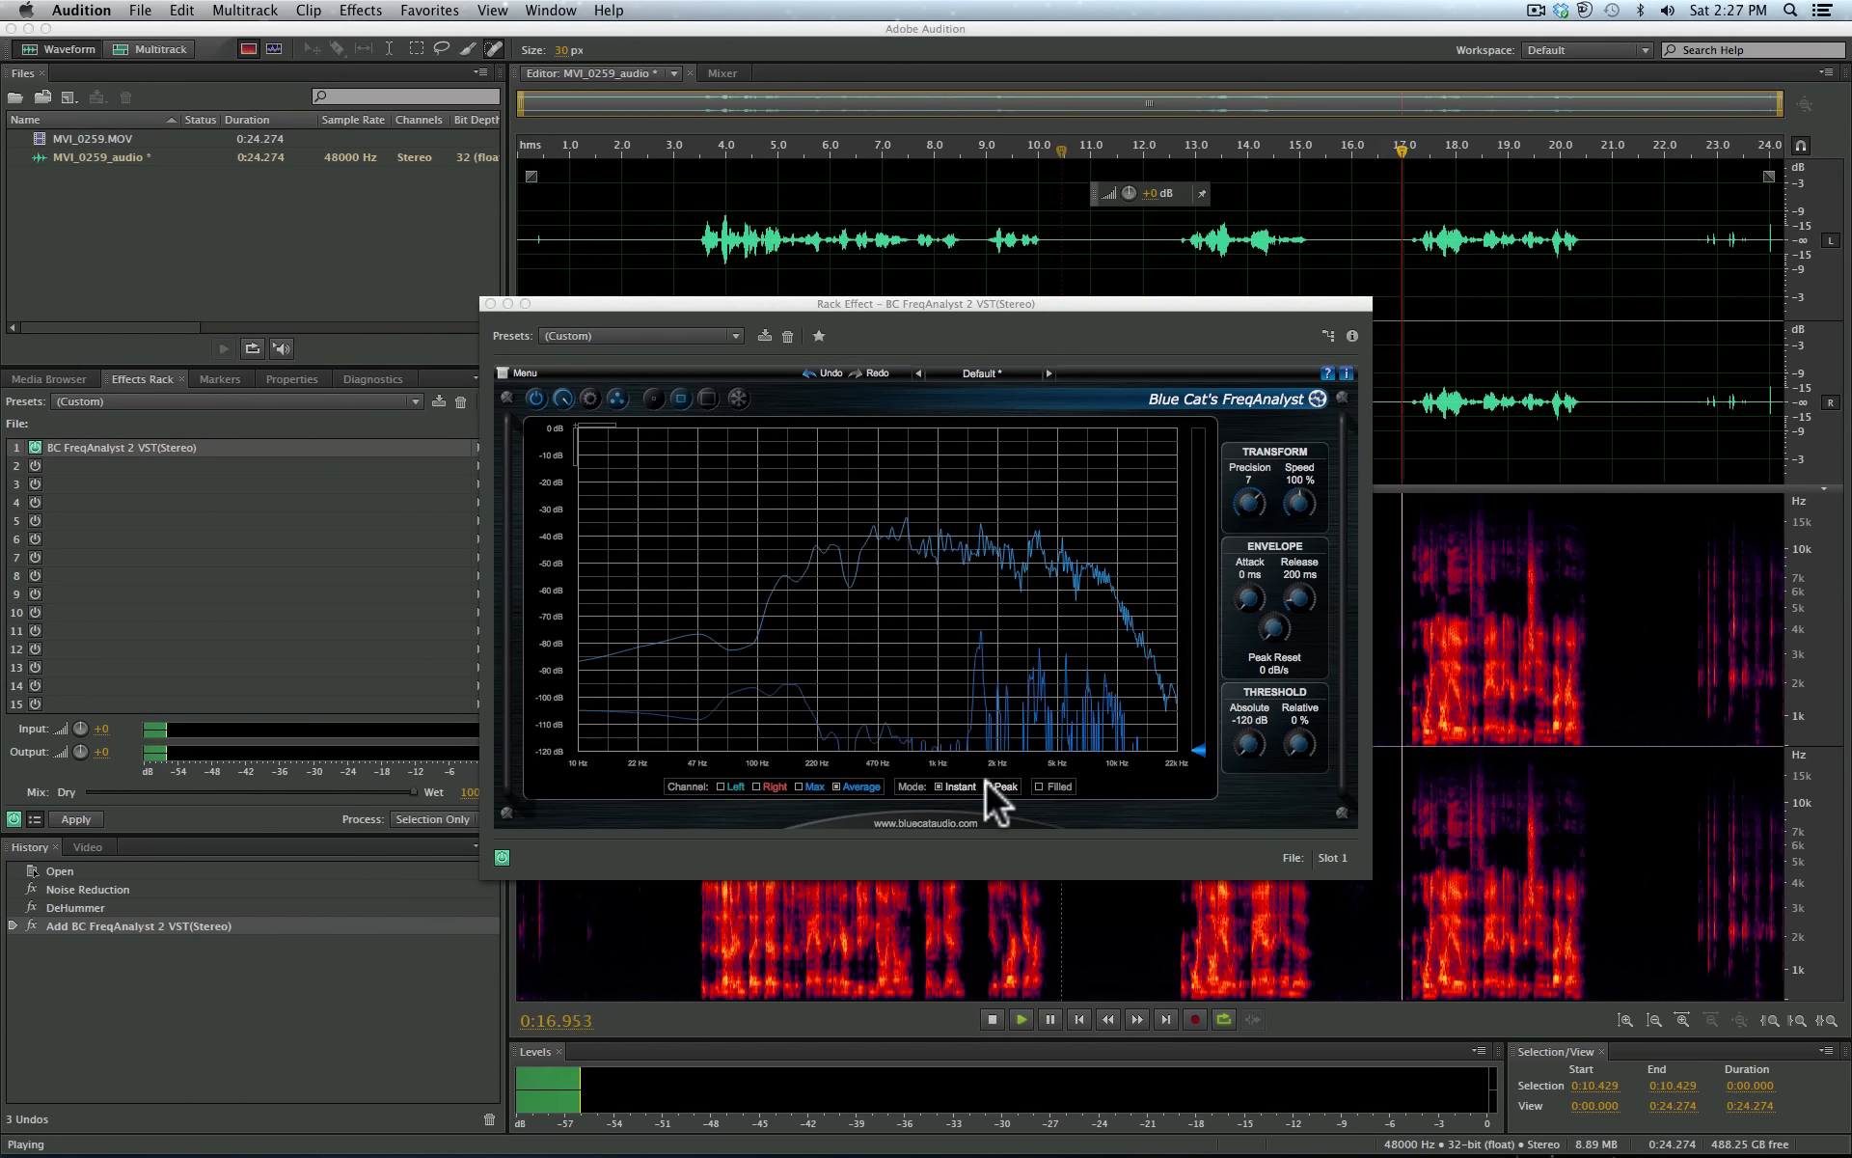
{"action": "left_click", "coordinate": [988, 785]}
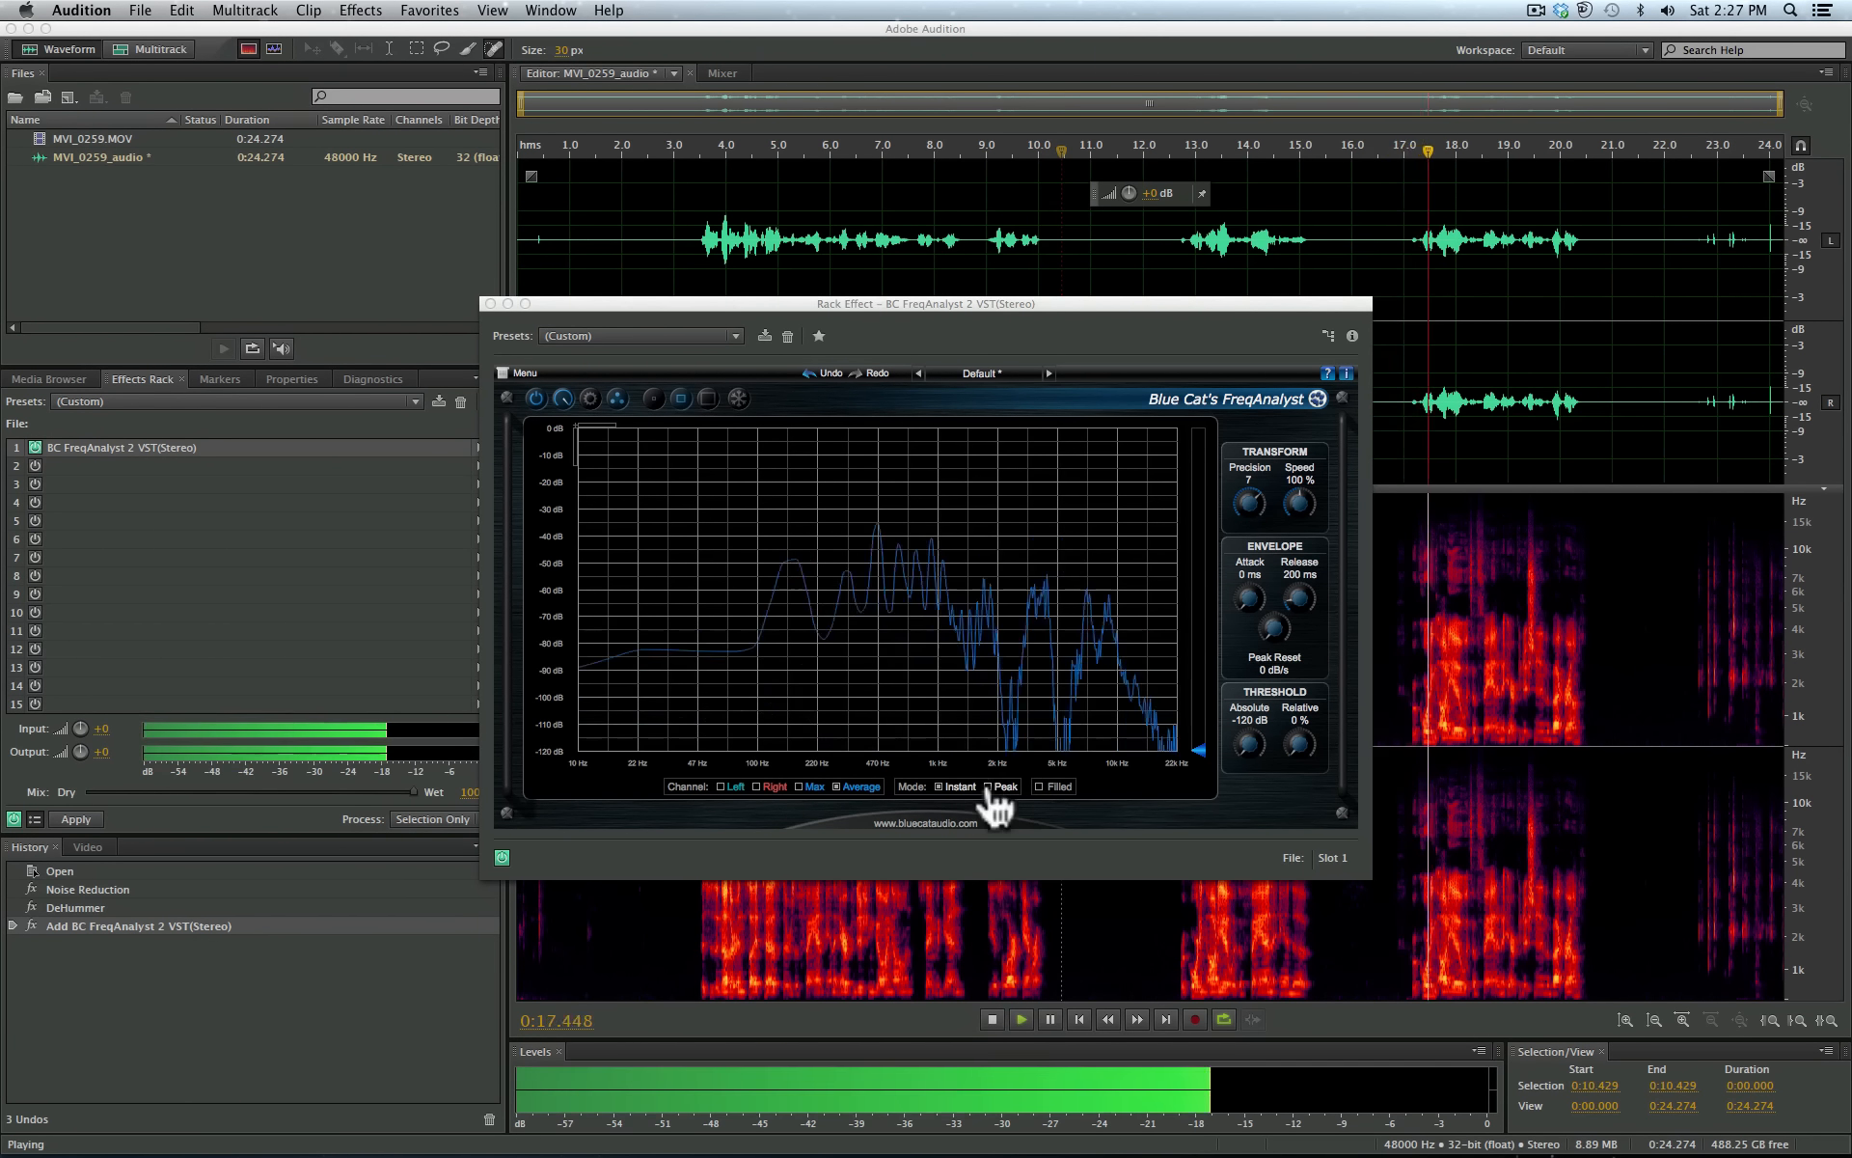
{"action": "key", "text": "space"}
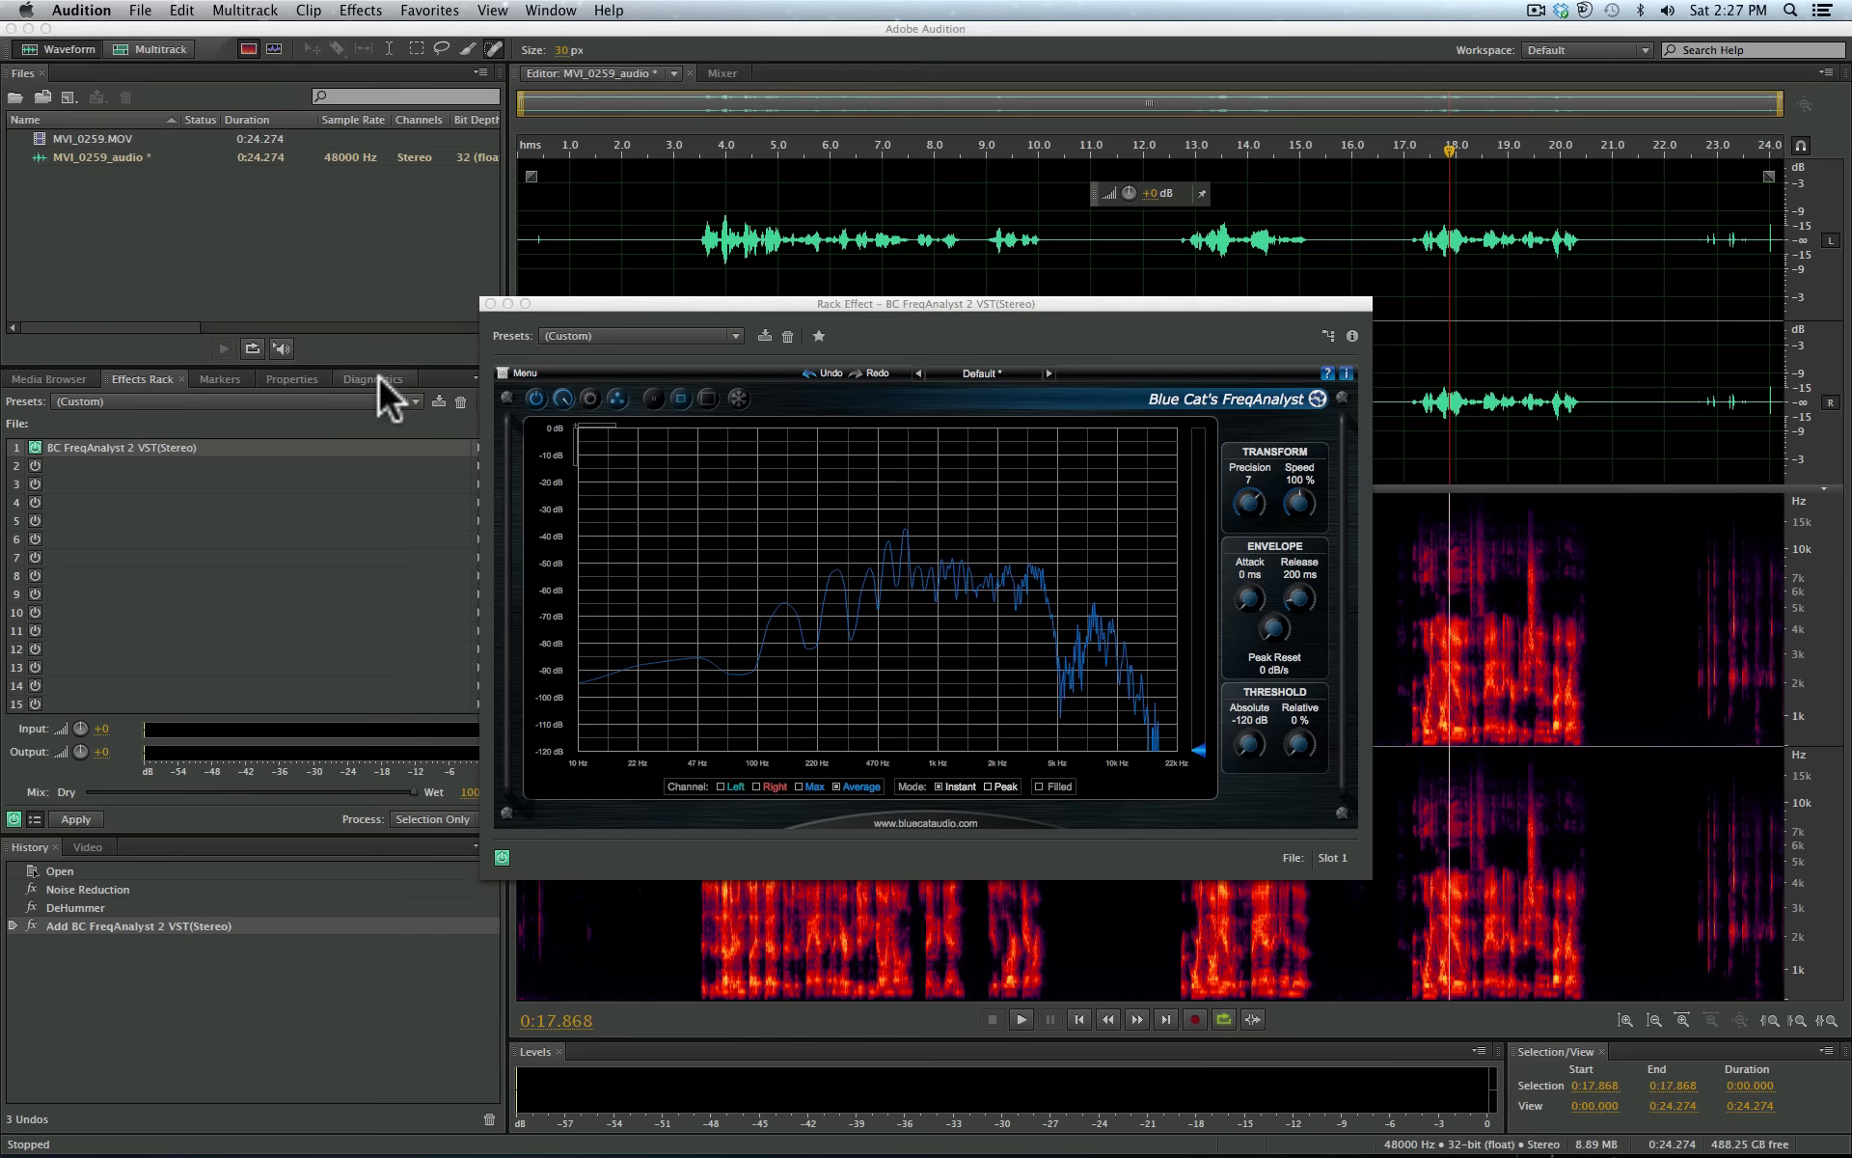
Step: Move the analyzer window aside and add a Parametric Equalizer to slot 2 of the effects rack
{"action": "left_click", "coordinate": [470, 461]}
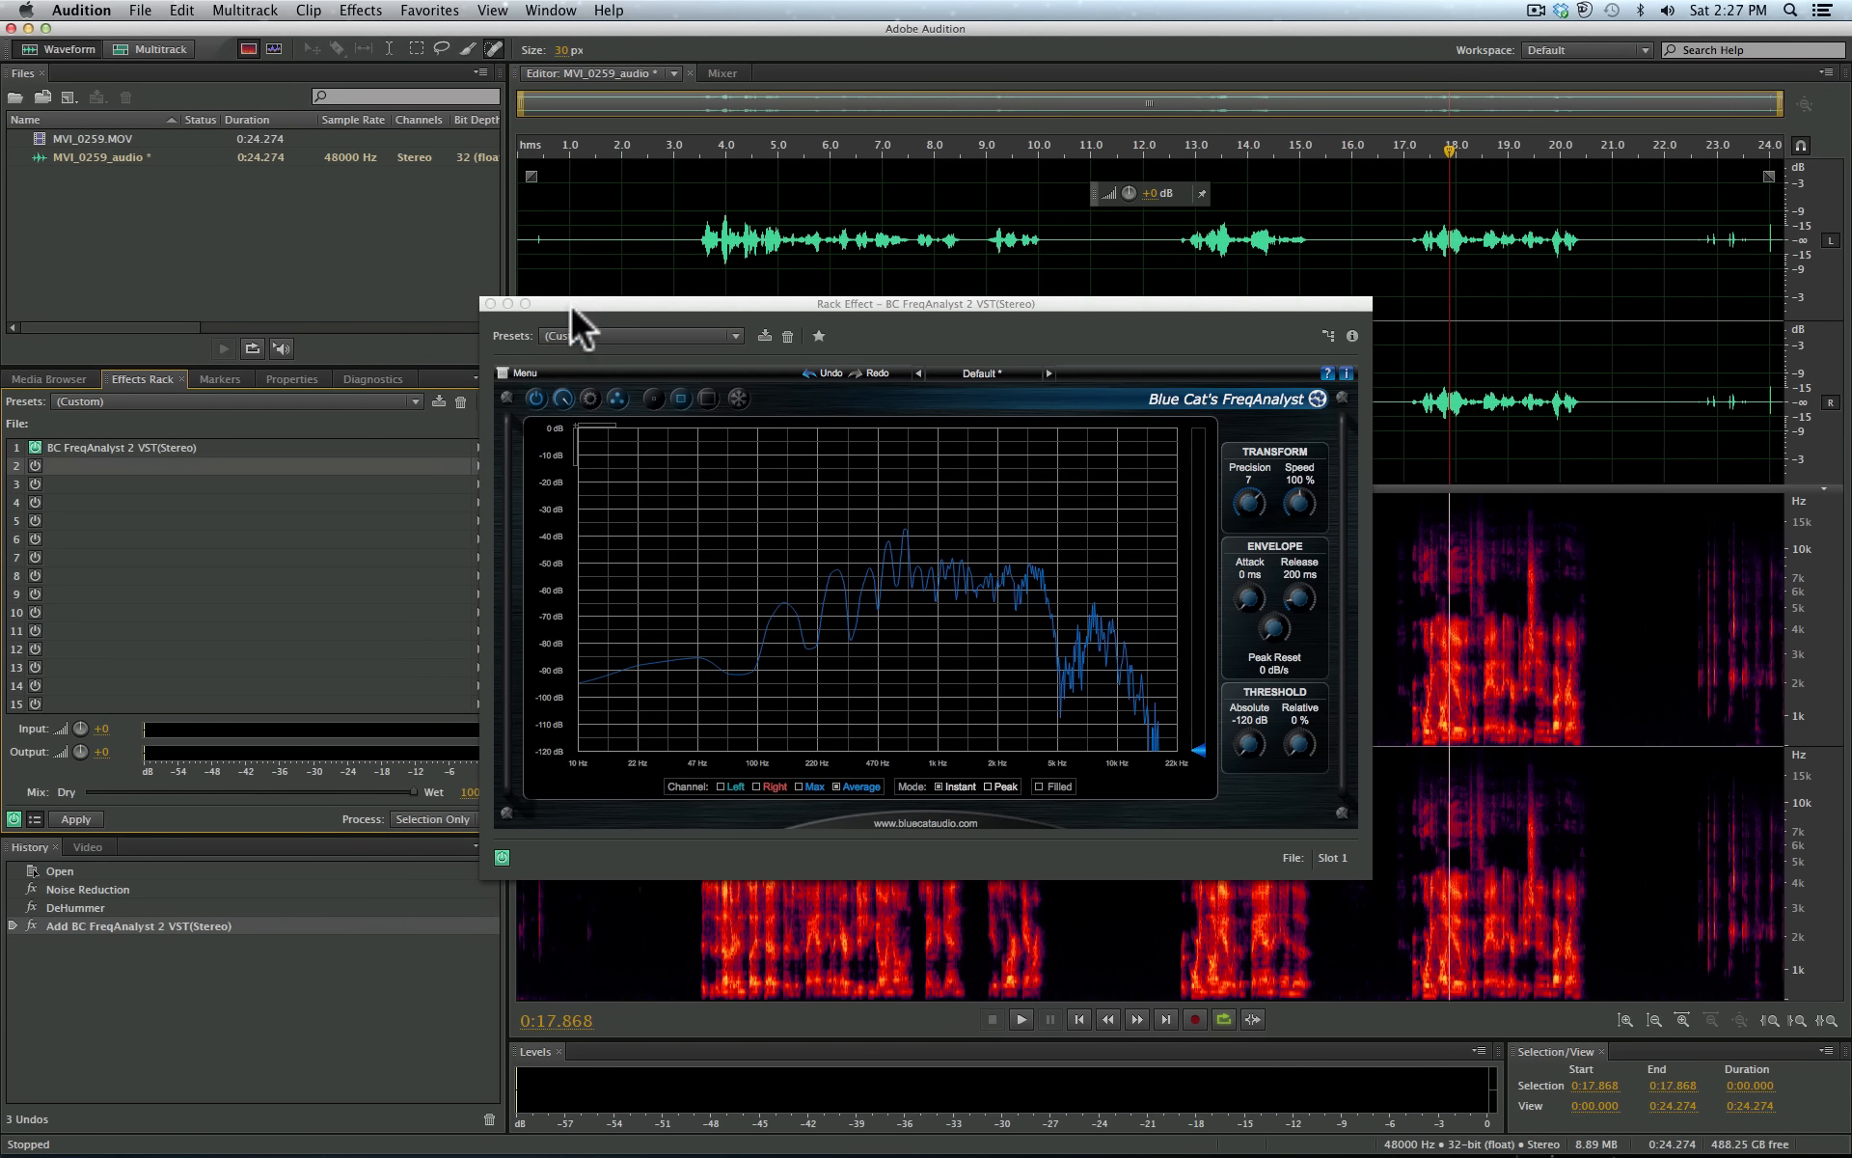
{"action": "left_click_drag", "start_coordinate": [569, 303], "coordinate": [890, 303]}
{"action": "left_click", "coordinate": [477, 464]}
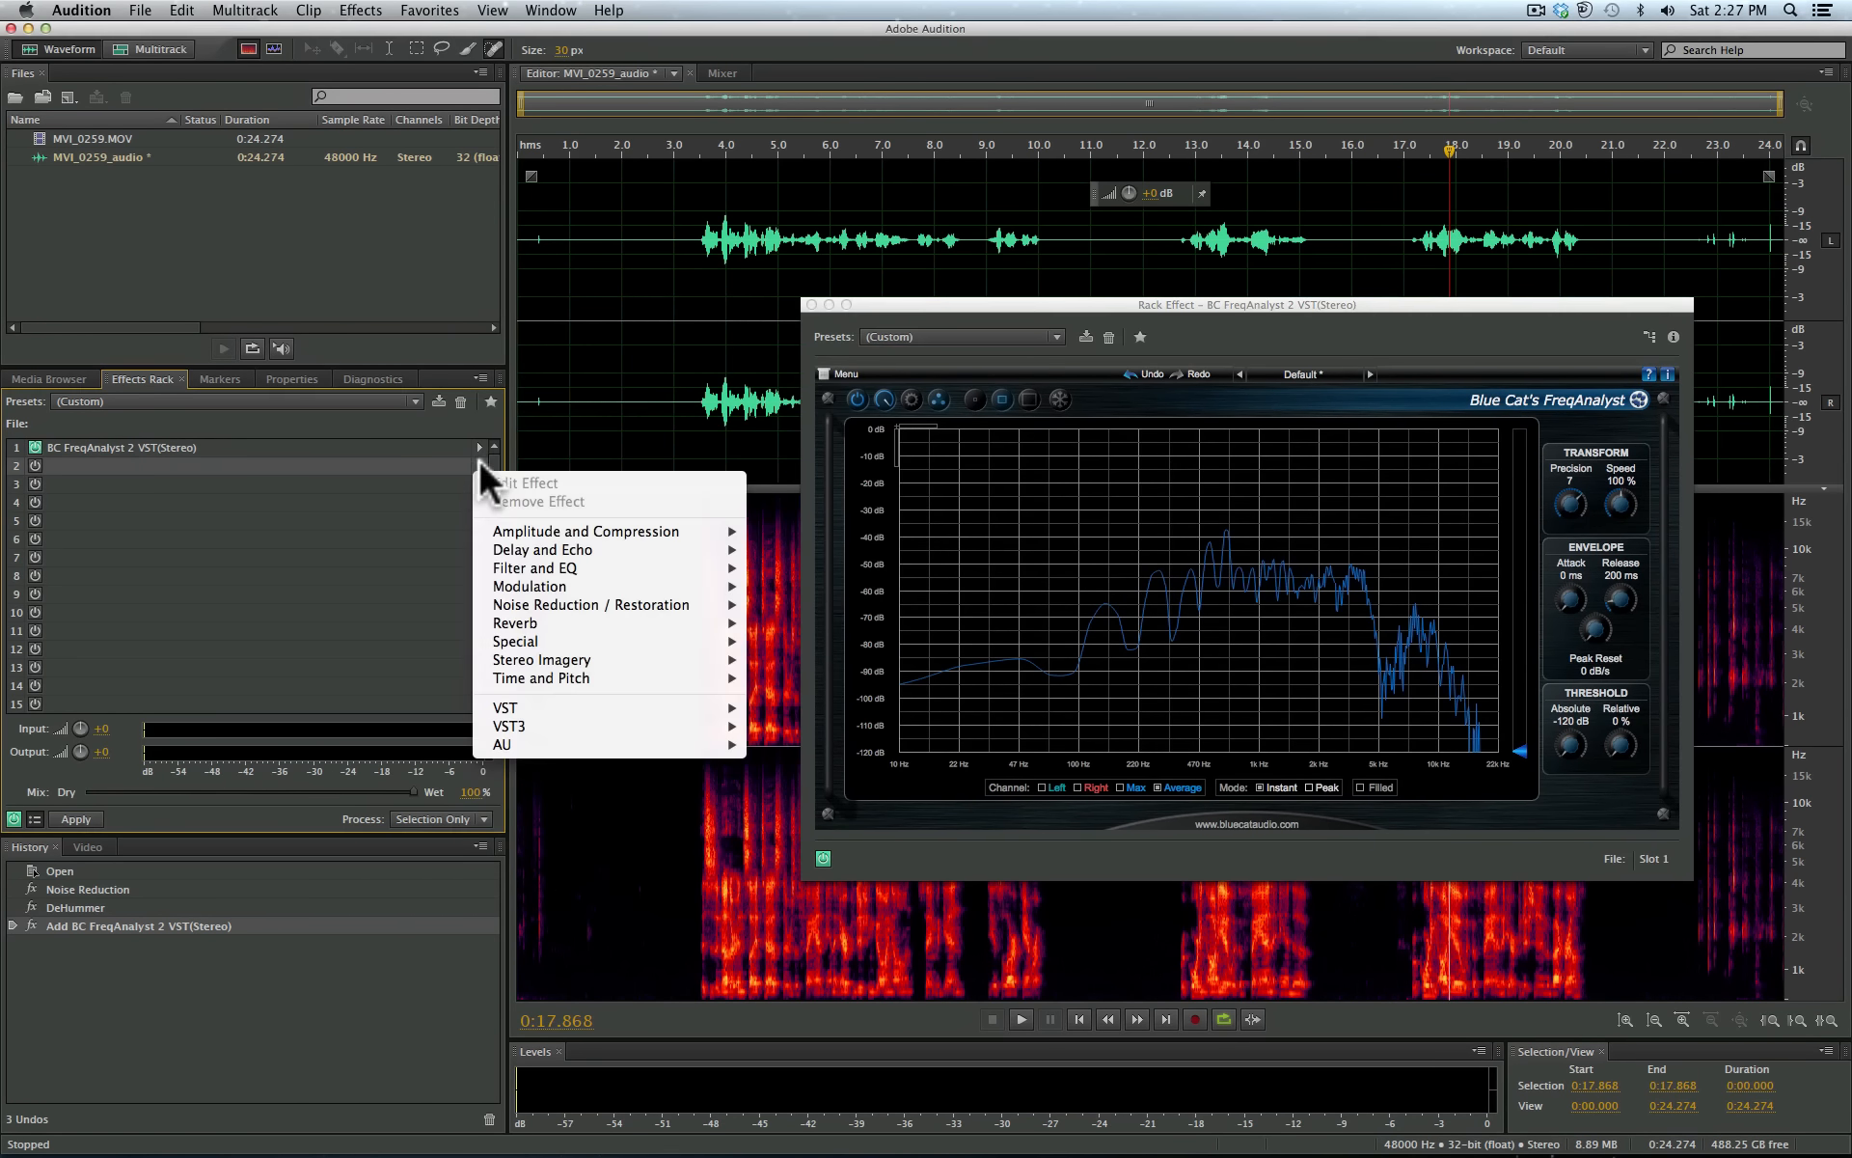
{"action": "mouse_move", "coordinate": [564, 567]}
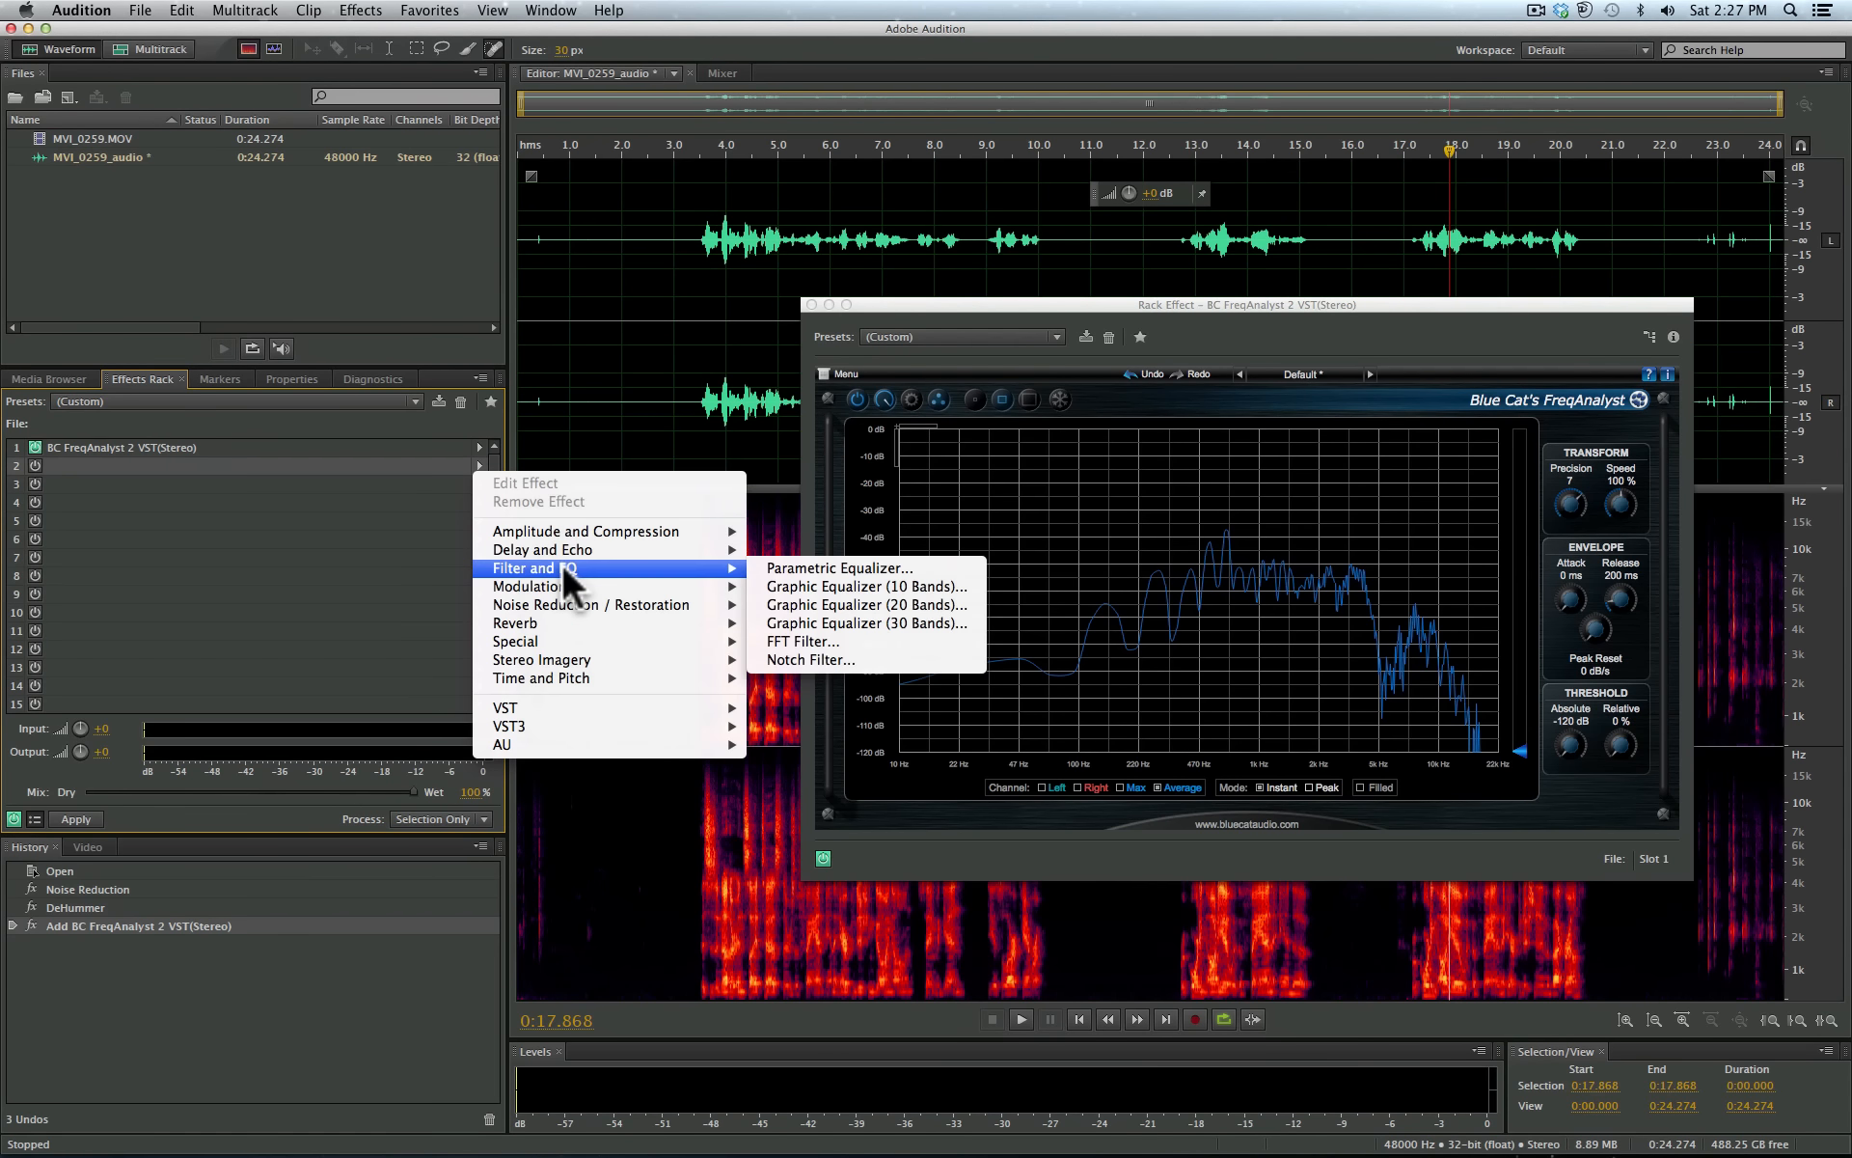
{"action": "left_click", "coordinate": [826, 552]}
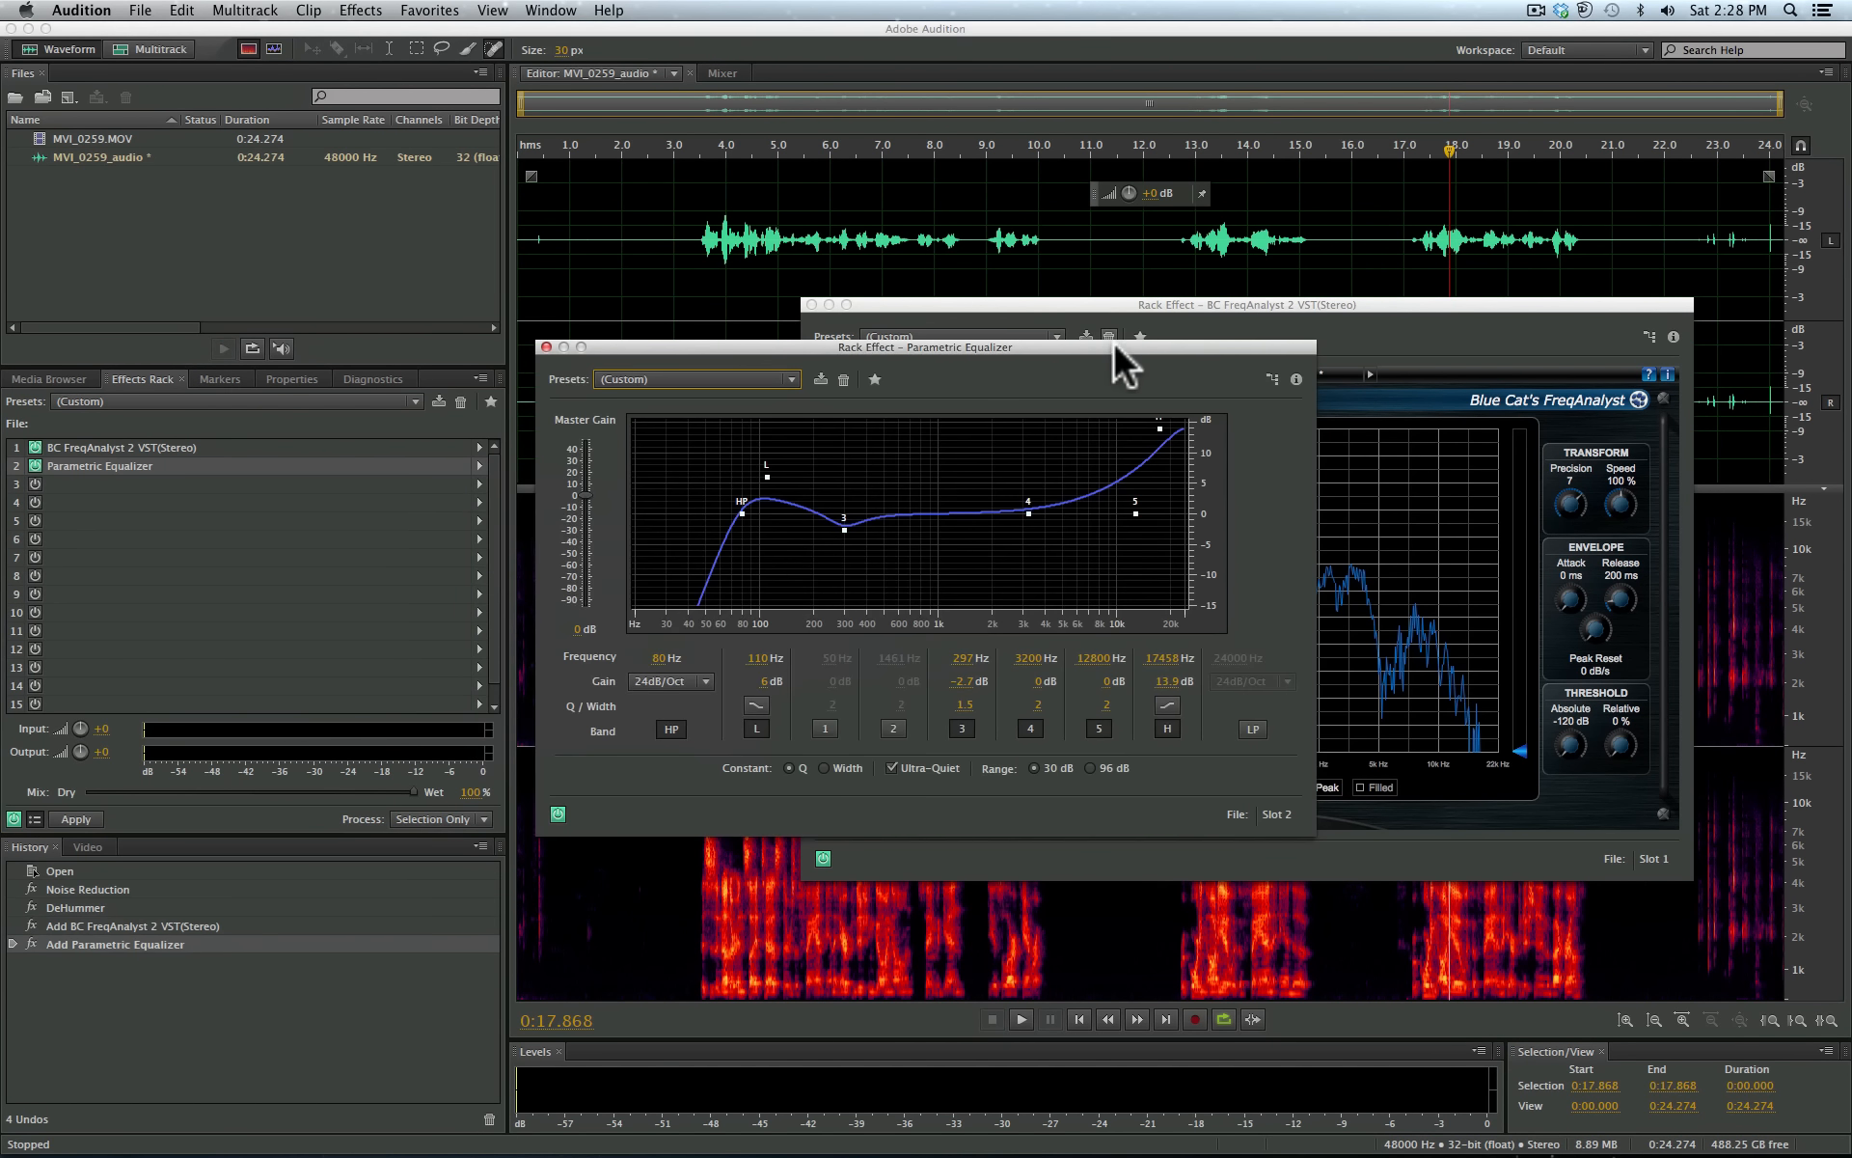
Step: Separate the equalizer and analyzer windows, and place the playhead at about 18.8 seconds
{"action": "left_click_drag", "start_coordinate": [1113, 340], "coordinate": [706, 458]}
{"action": "left_click_drag", "start_coordinate": [972, 305], "coordinate": [1036, 216]}
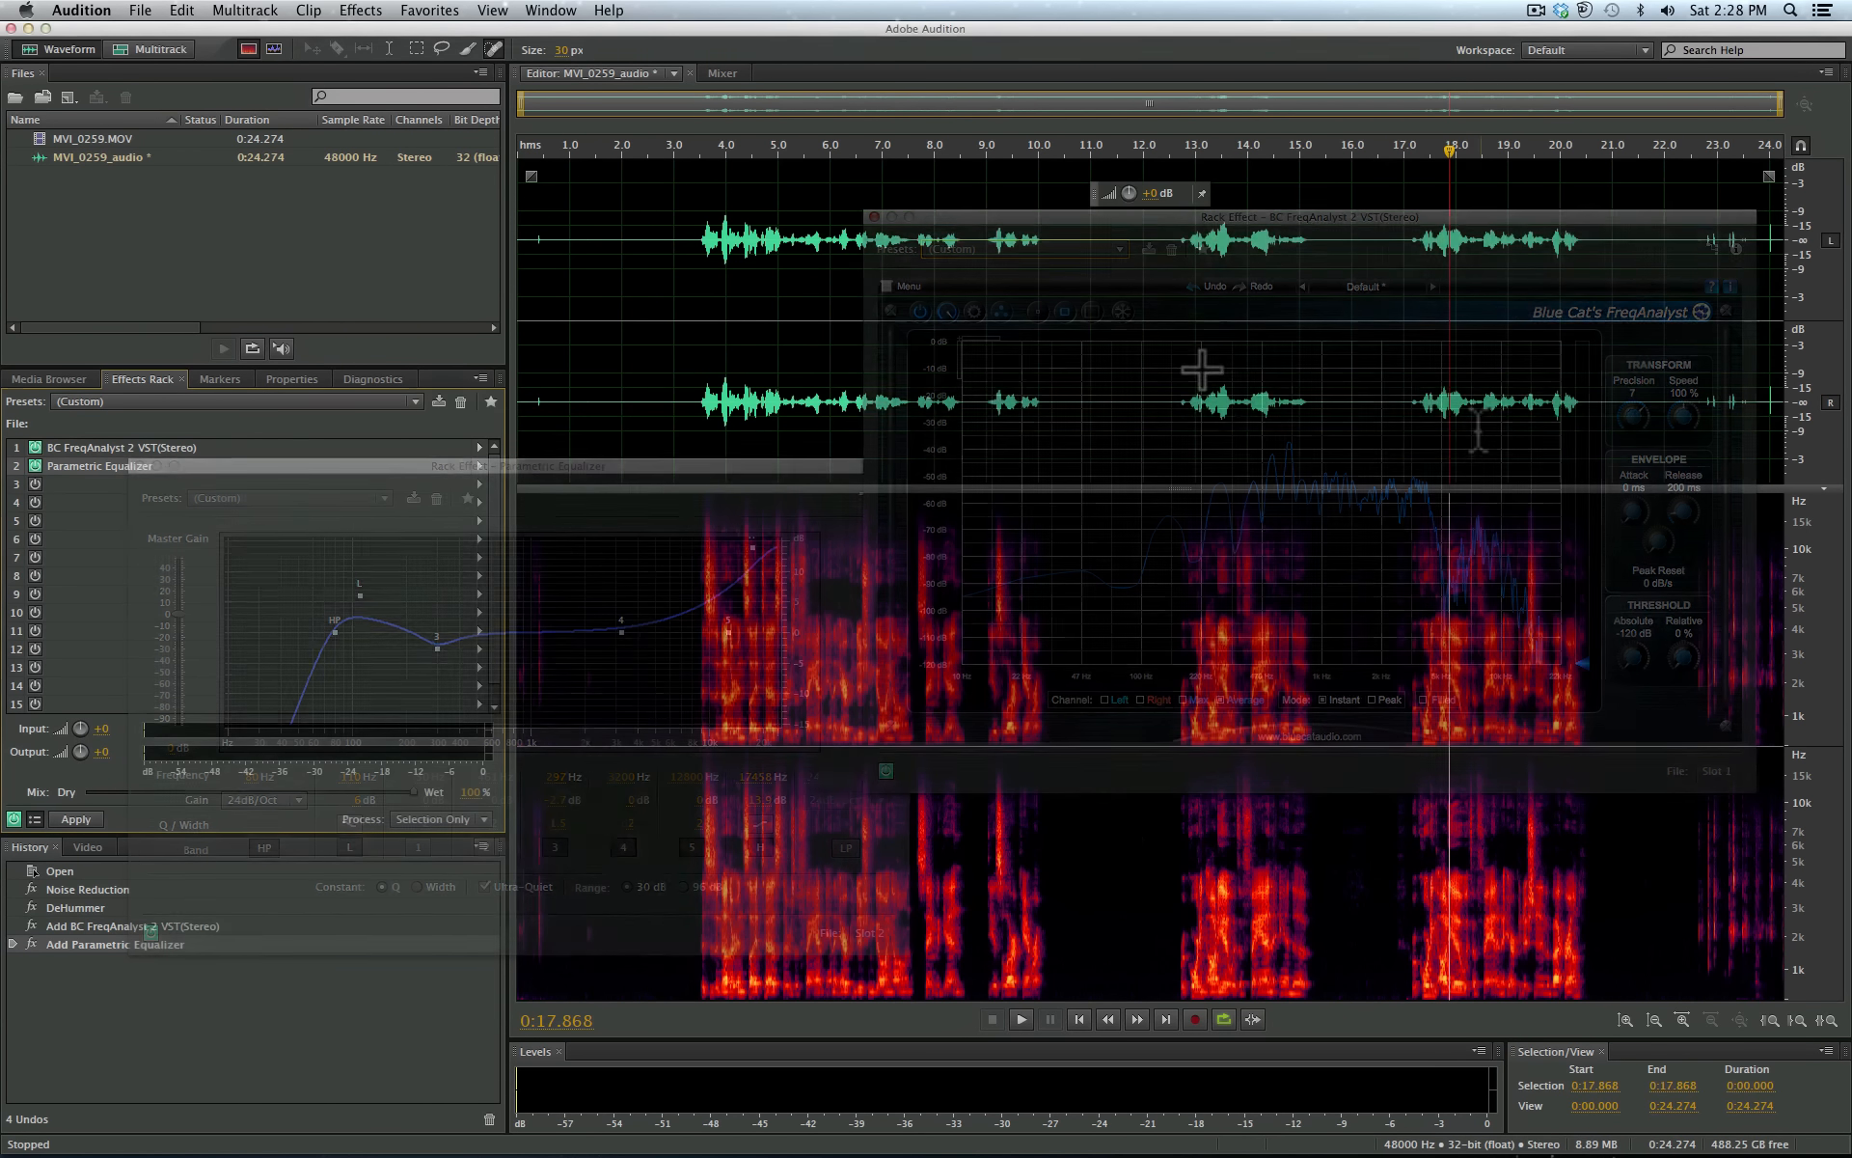
{"action": "left_click", "coordinate": [1496, 400]}
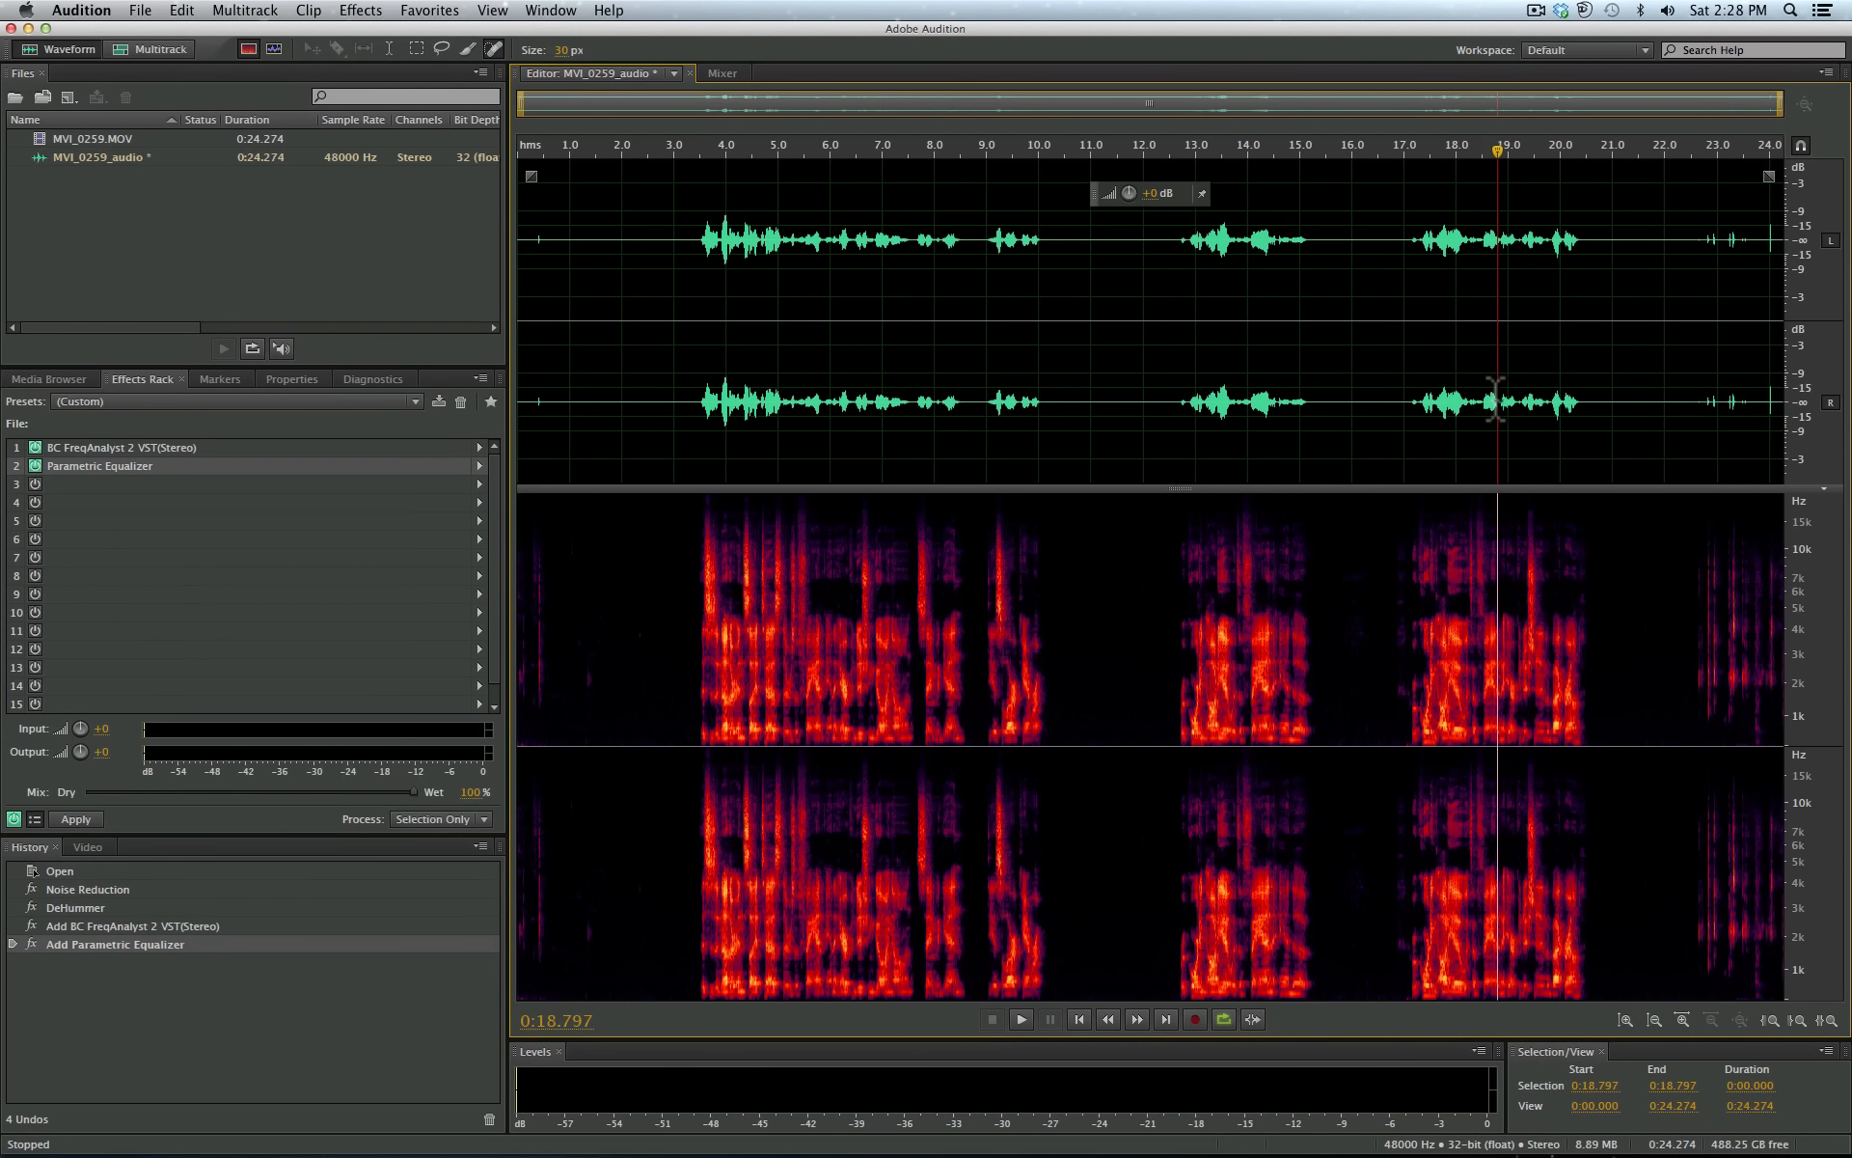